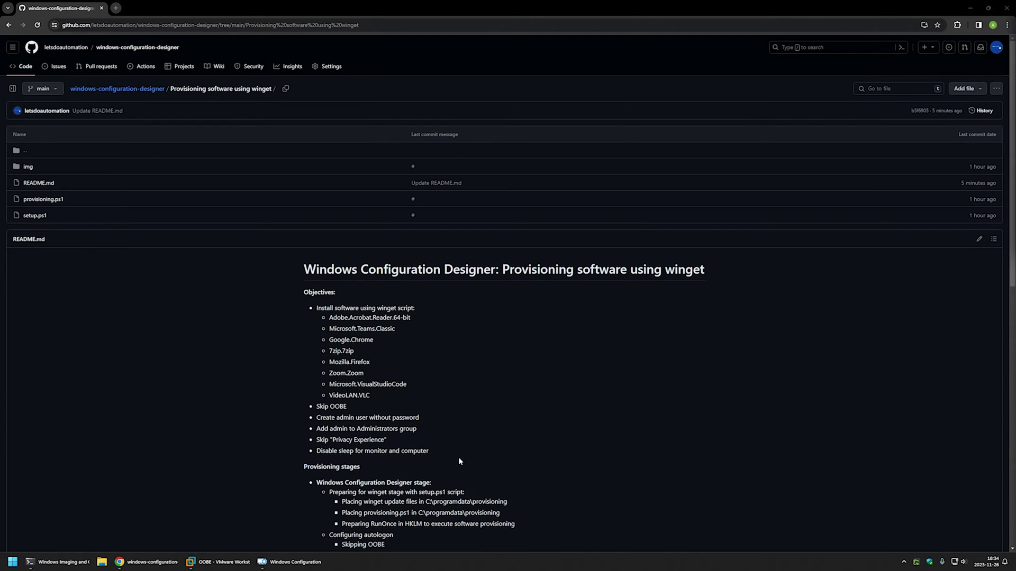
Review the README objectives: eight winget packages, Skip OOBE, admin in Administrators, skip Privacy Experience, disable sleep
drag(458, 457, 300, 302)
click(388, 390)
drag(388, 392, 316, 318)
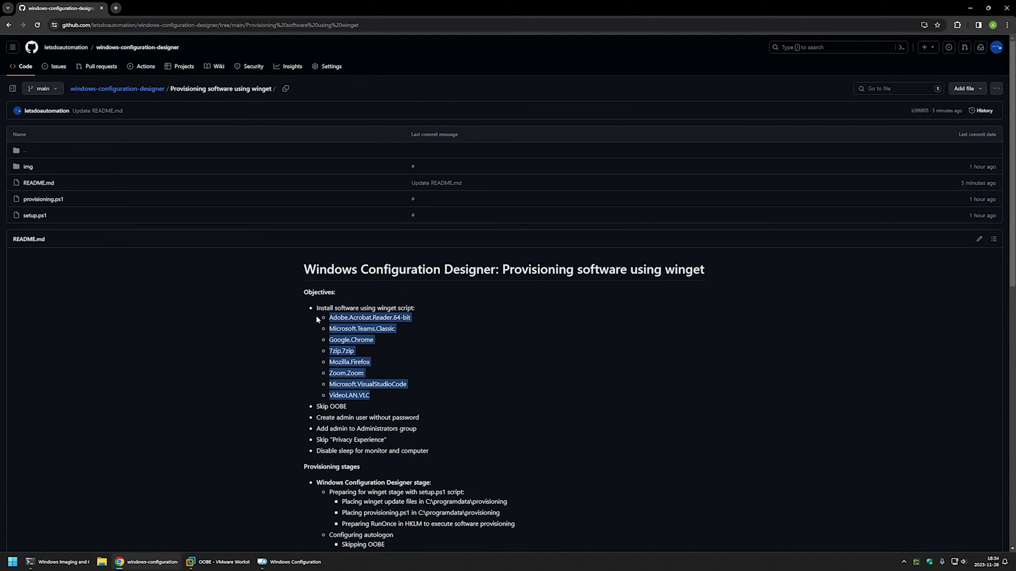
click(406, 342)
mouse_move(314, 412)
mouse_down()
mouse_move(363, 411)
mouse_move(332, 416)
mouse_up()
drag(419, 429, 306, 429)
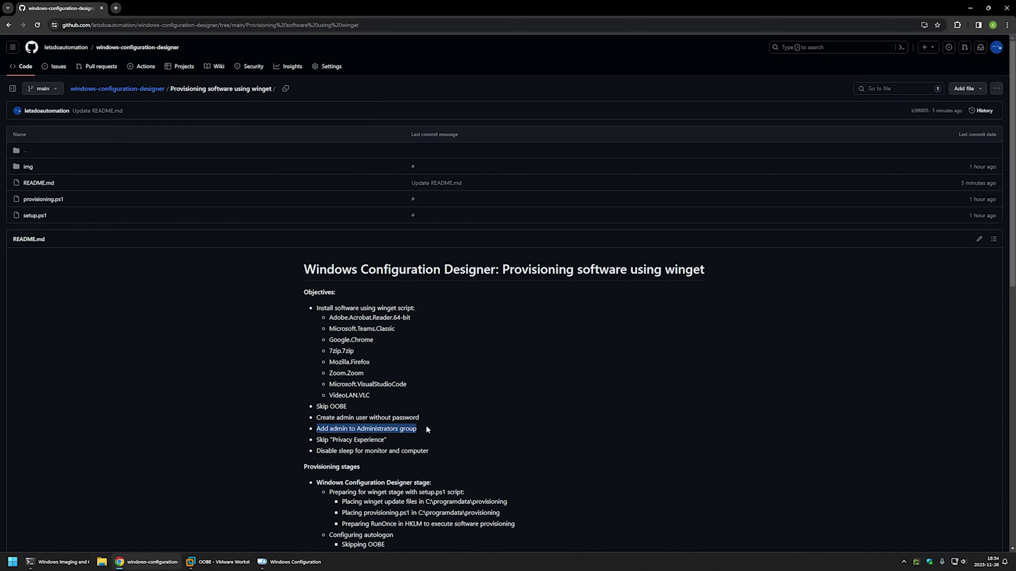
drag(398, 439, 313, 440)
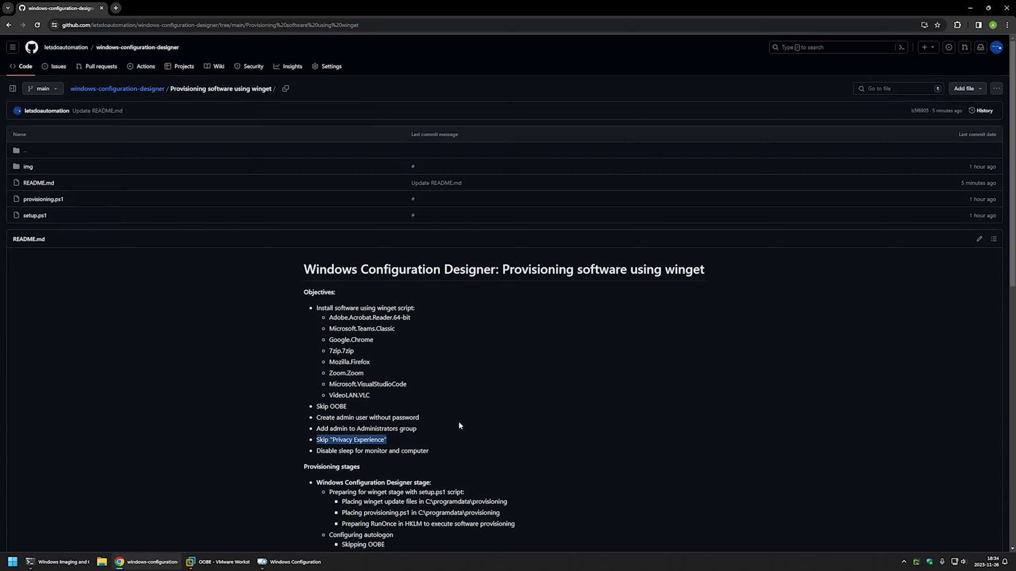
scroll(440, 409, down, 6)
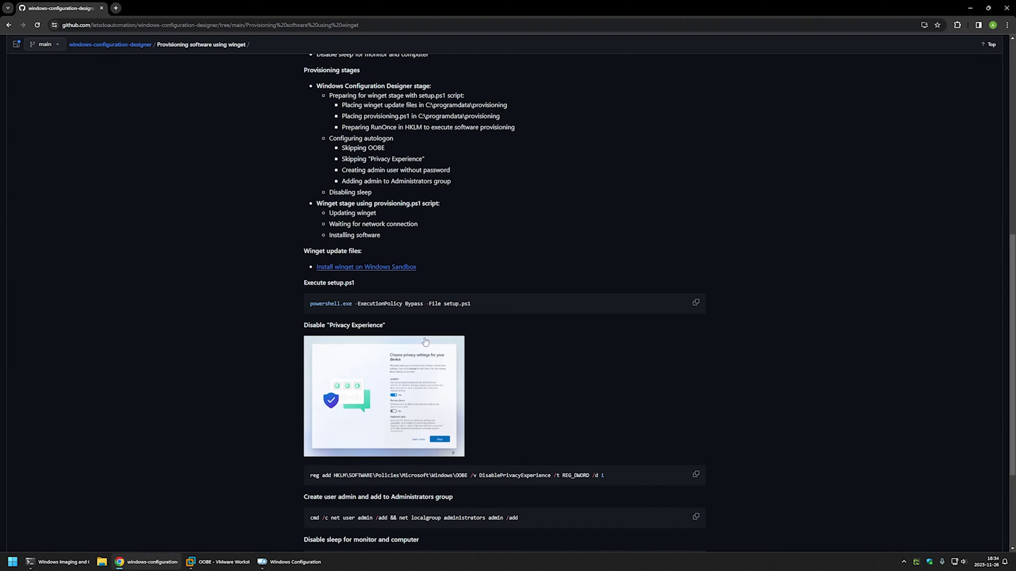
scroll(409, 402, up, 6)
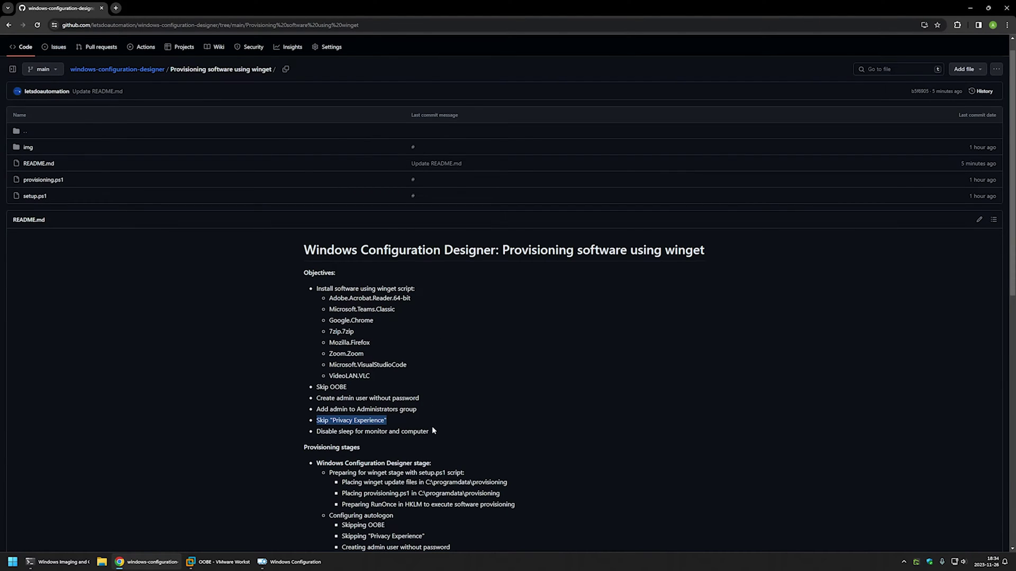
scroll(432, 427, down, 2)
drag(430, 301, 305, 302)
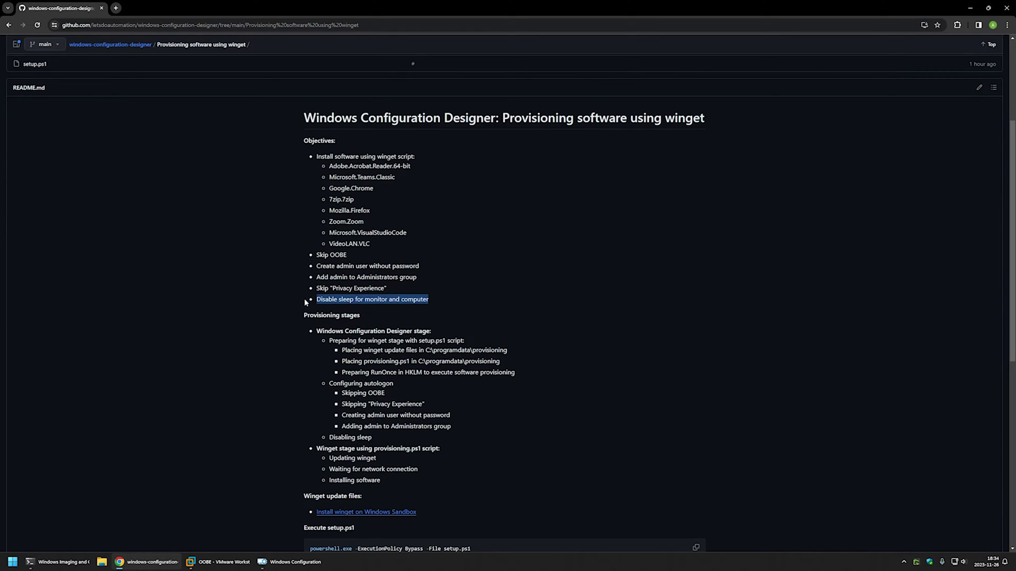
click(430, 299)
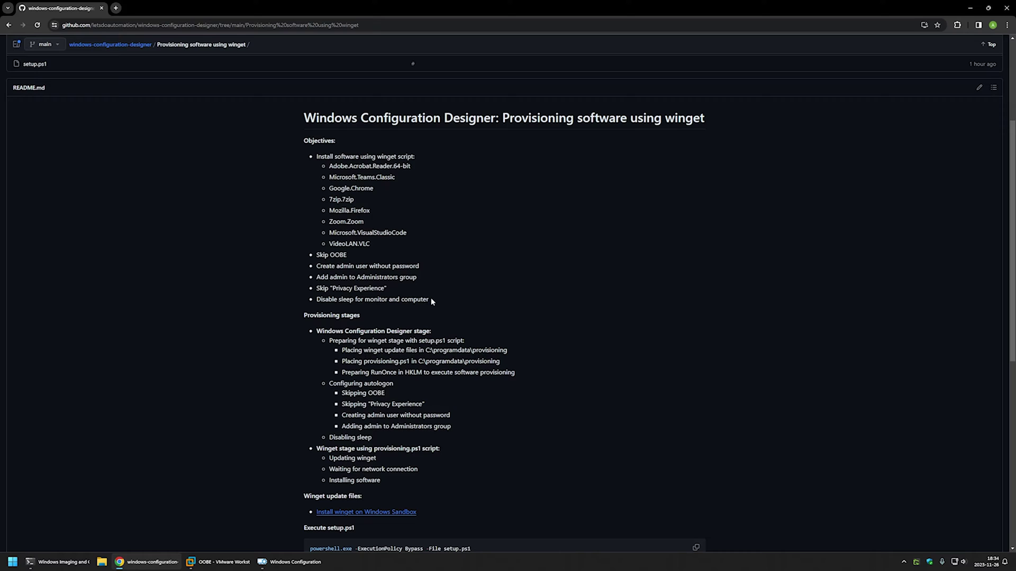
Review the Provisioning stages: Windows Configuration Designer stage, setup.ps1 preparation and winget update files steps
drag(400, 483, 348, 324)
click(397, 479)
drag(385, 442, 385, 338)
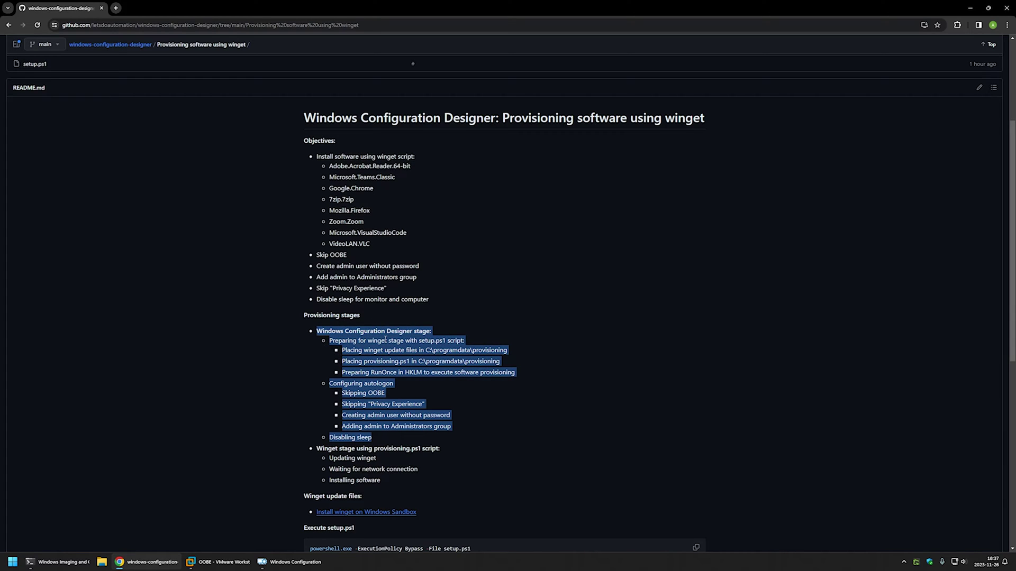
click(456, 412)
drag(415, 482, 304, 449)
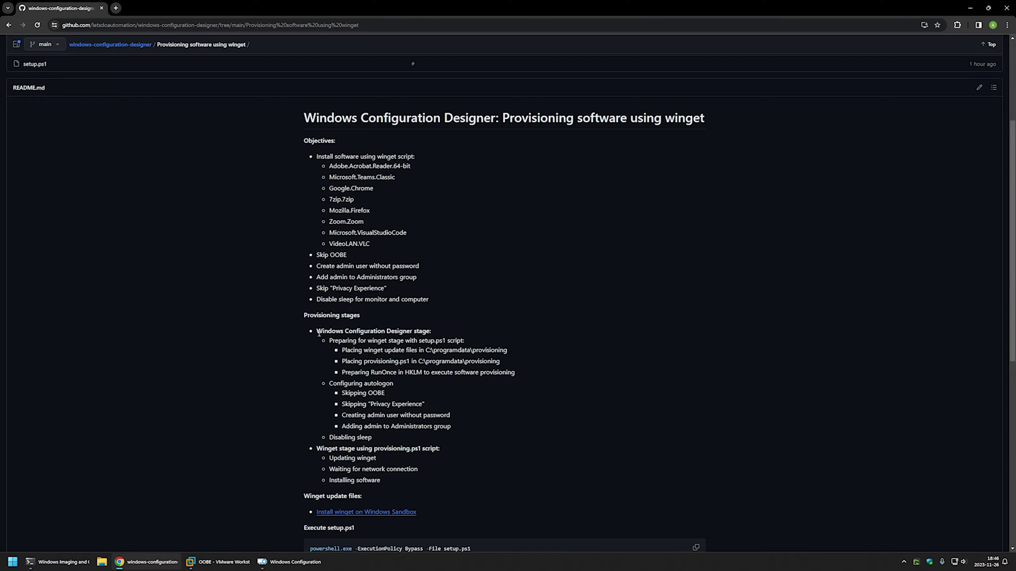
drag(317, 332, 426, 332)
drag(329, 341, 453, 341)
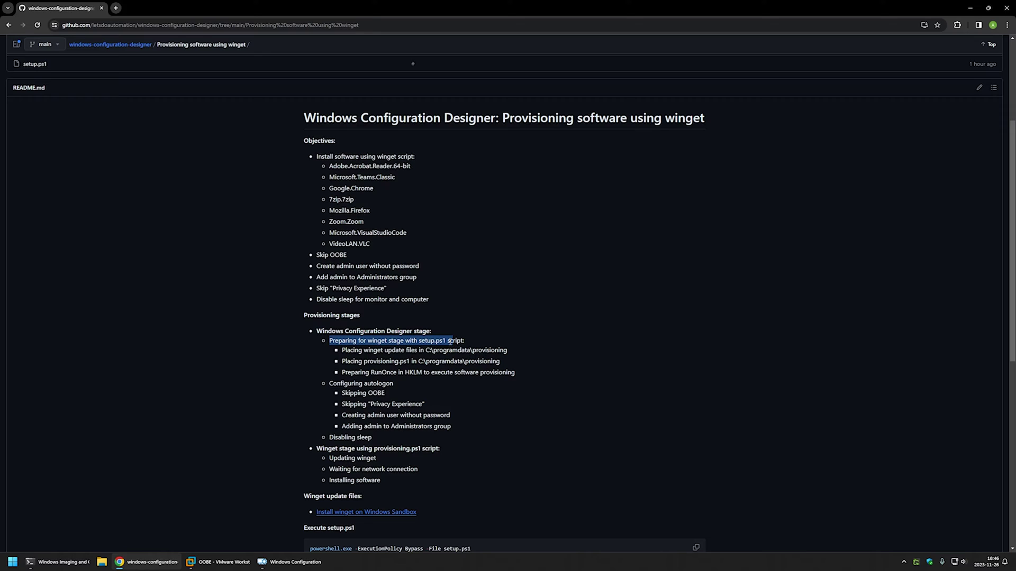
click(349, 349)
drag(342, 349, 507, 350)
click(512, 350)
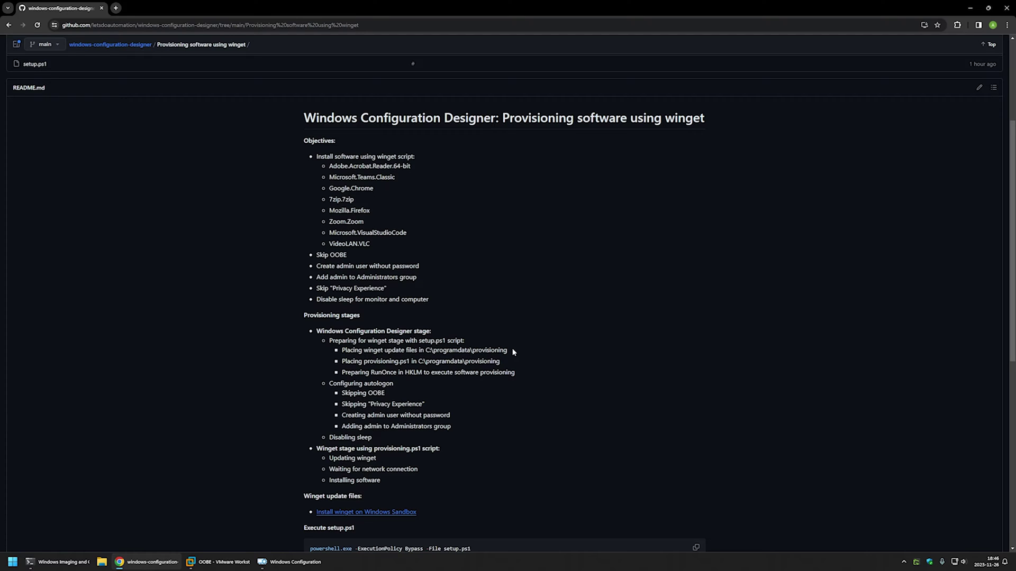
Examine the step placing provisioning.ps1 and registering it under HKLM RunOnce
drag(342, 361, 500, 363)
drag(410, 362, 358, 350)
click(391, 371)
double_click(383, 372)
drag(404, 373, 363, 351)
click(523, 376)
click(397, 387)
Go over the autologon, Privacy Experience, passwordless admin, Administrators group and disabling sleep steps
mouse_move(329, 385)
mouse_down()
mouse_move(401, 394)
mouse_move(337, 394)
mouse_up()
drag(431, 407, 341, 405)
click(450, 419)
drag(450, 419, 351, 416)
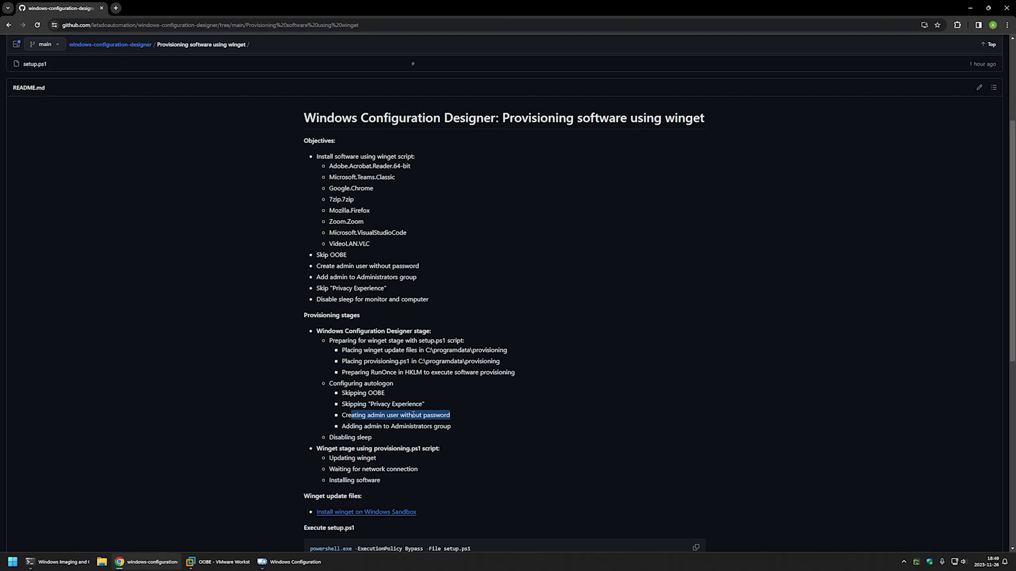
drag(458, 426, 337, 427)
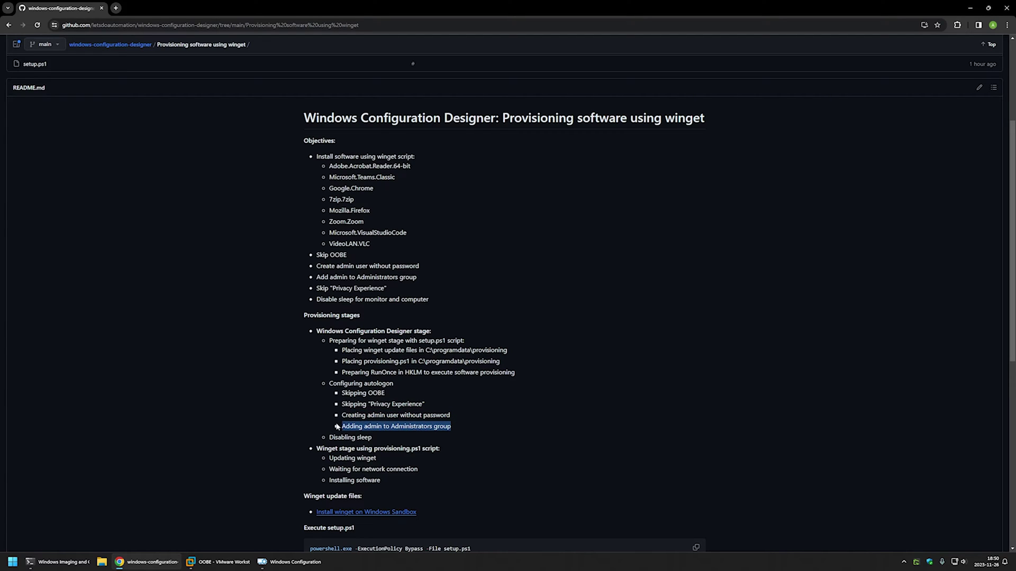
click(382, 433)
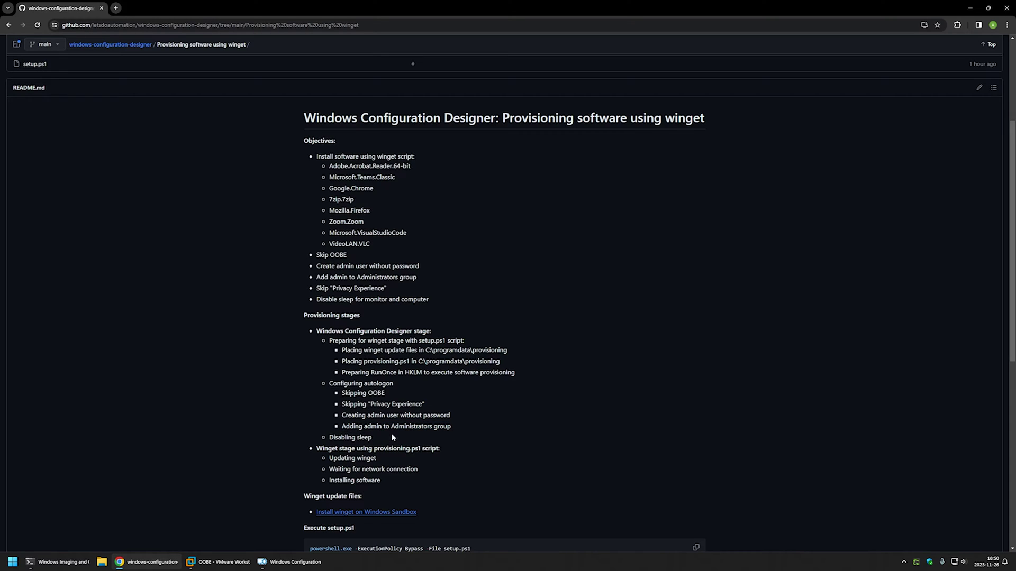
drag(392, 437, 331, 437)
click(374, 440)
drag(393, 441, 298, 338)
click(374, 439)
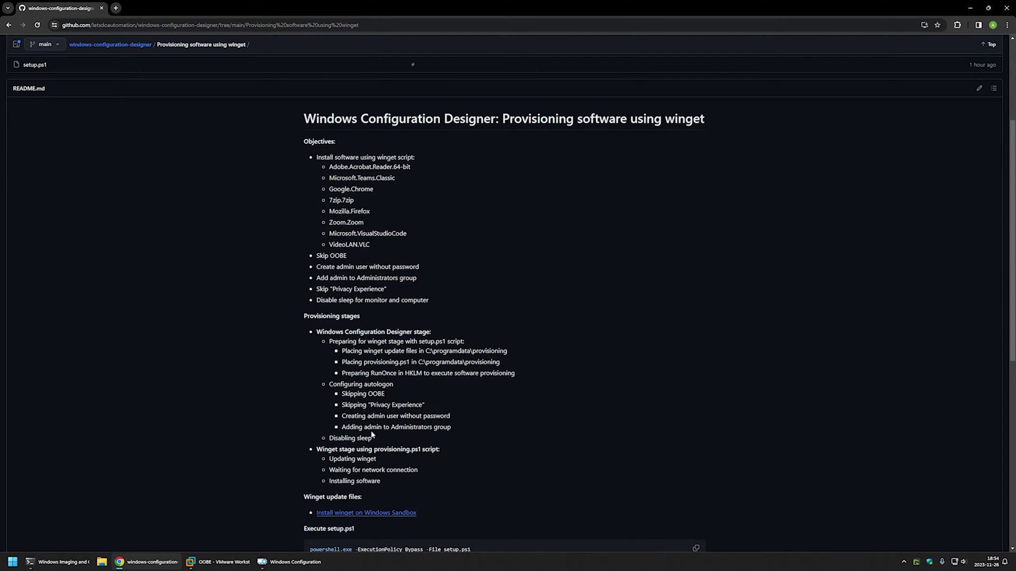
double_click(372, 364)
click(372, 364)
Review the Winget stage: updating winget, waiting for network connection and installing software
mouse_move(317, 449)
mouse_down()
mouse_move(353, 459)
mouse_move(329, 459)
mouse_up()
click(378, 460)
drag(422, 471, 329, 471)
click(421, 472)
drag(385, 477, 328, 481)
click(384, 481)
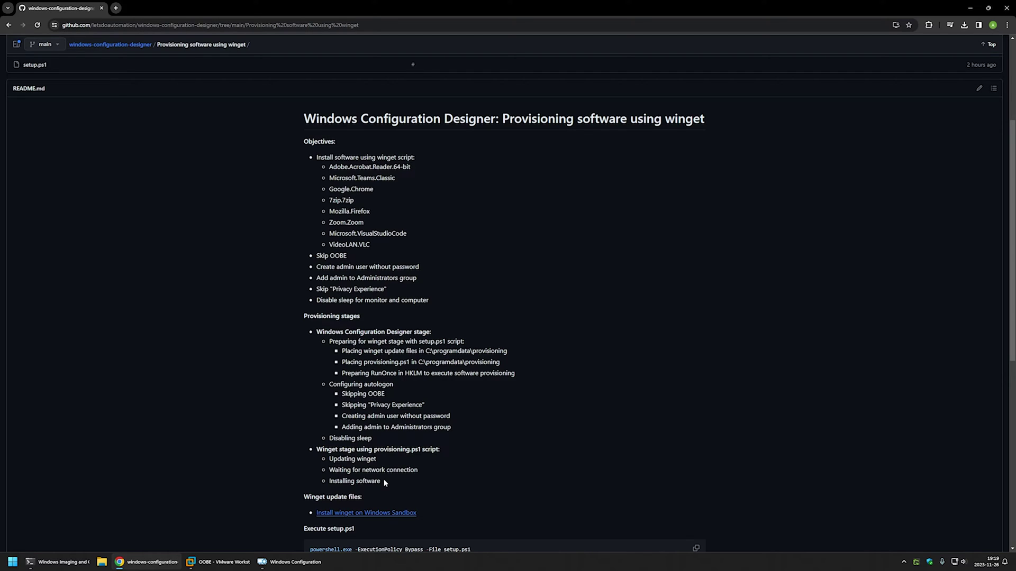
Open the Install winget on Windows Sandbox page and study its three PowerShell download commands
ctrl+click(391, 514)
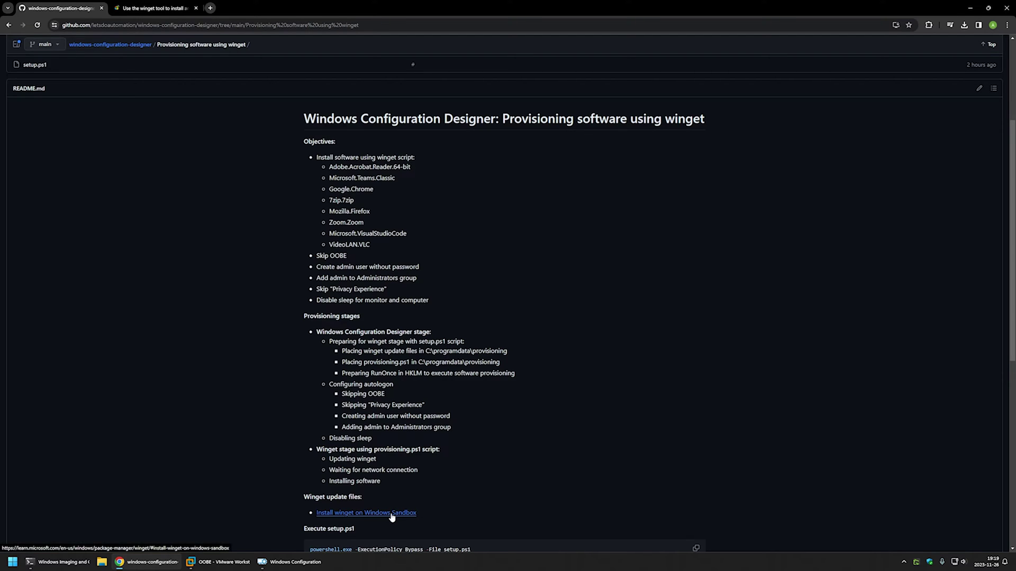
key(ctrl+Tab)
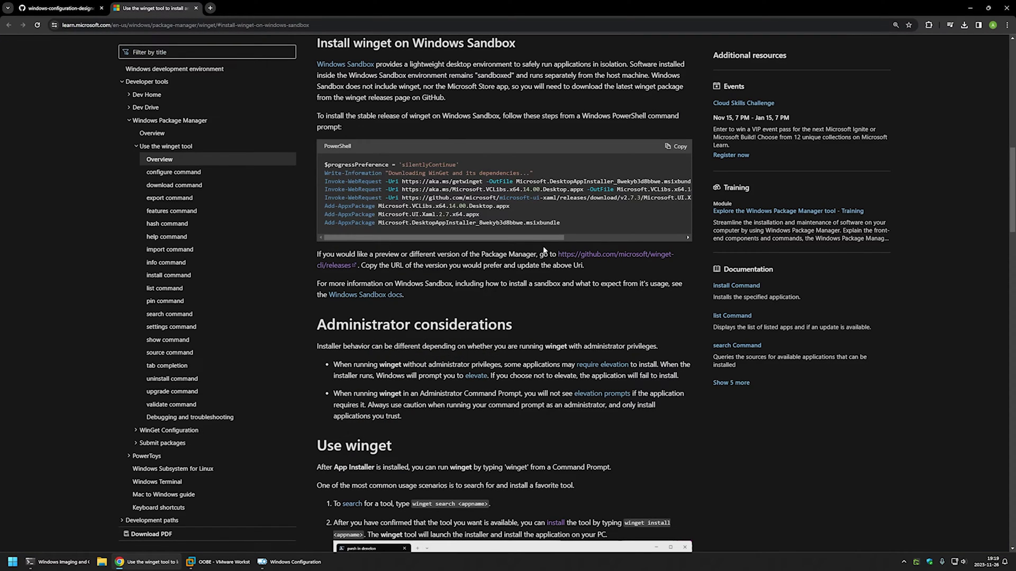
drag(561, 223, 309, 174)
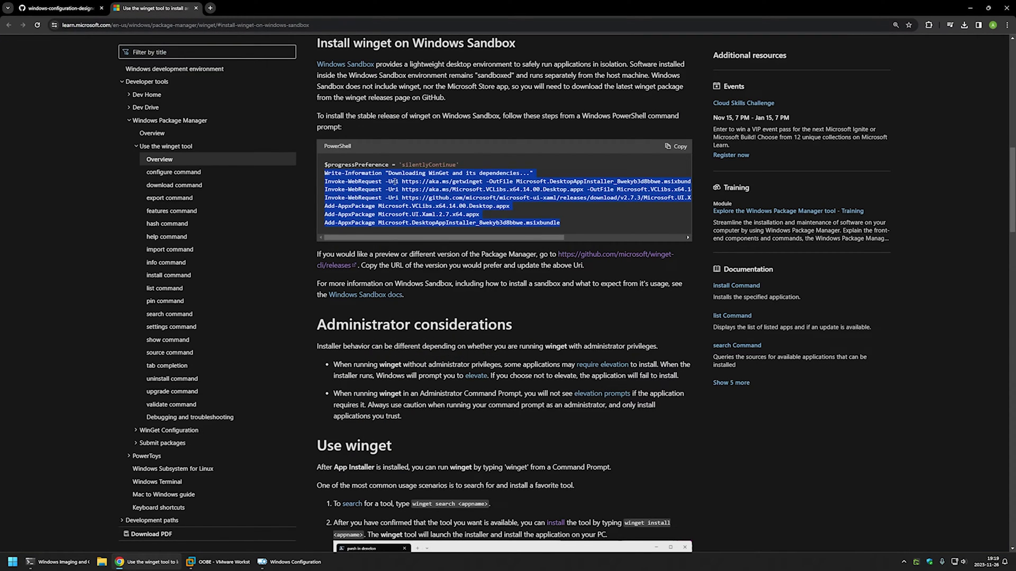
click(394, 182)
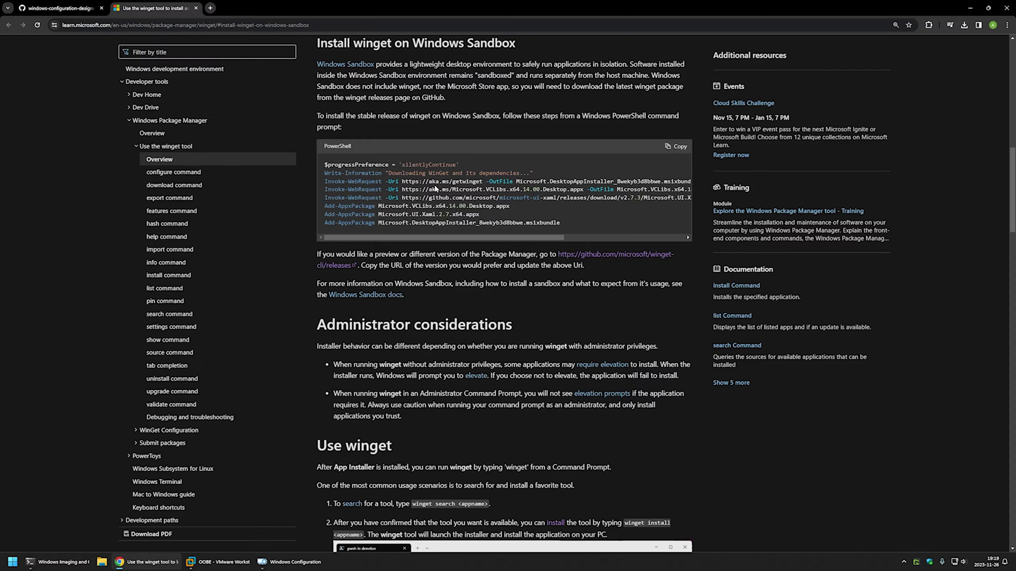
drag(319, 180, 433, 190)
click(456, 192)
drag(483, 181, 402, 182)
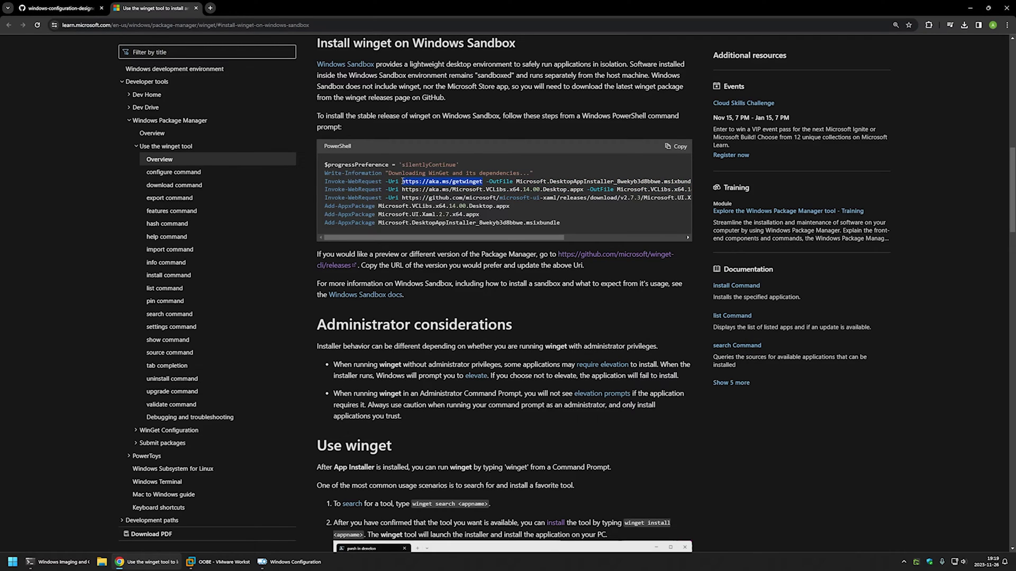
Download the installer from the getwinget URL and inspect the VCLibs and Microsoft.UI.Xaml URLs
right_click(433, 181)
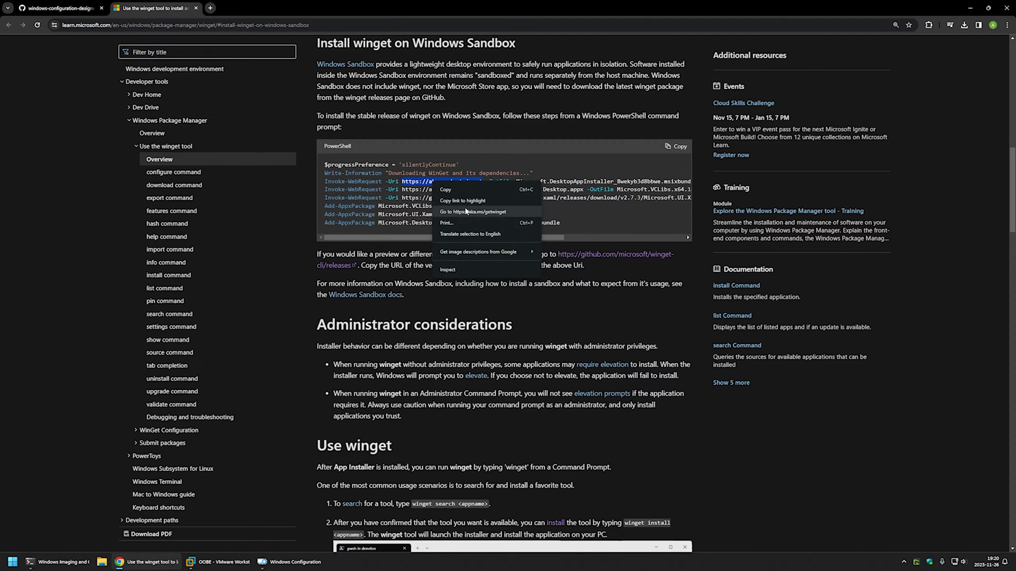
click(466, 212)
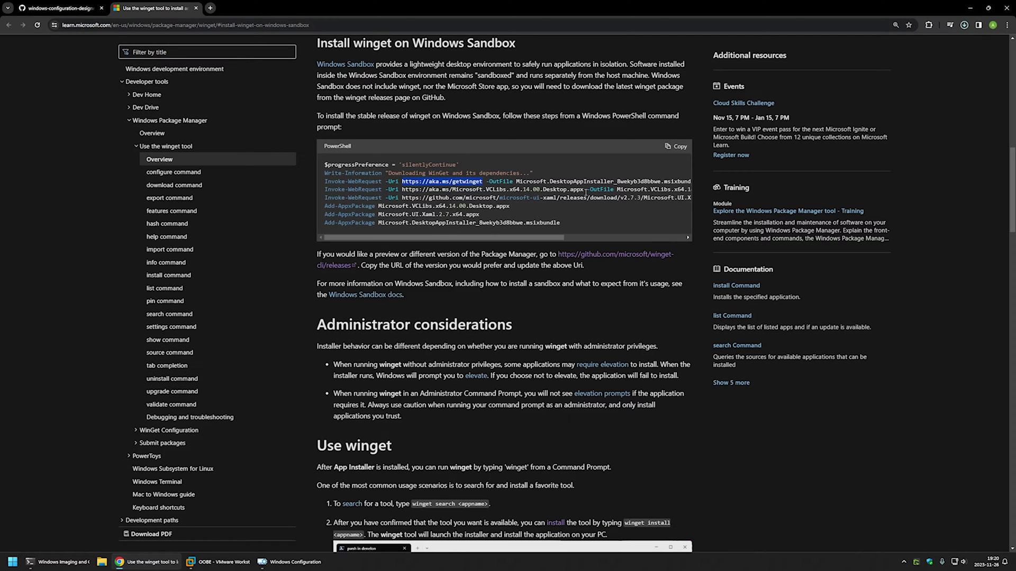
drag(585, 190, 403, 192)
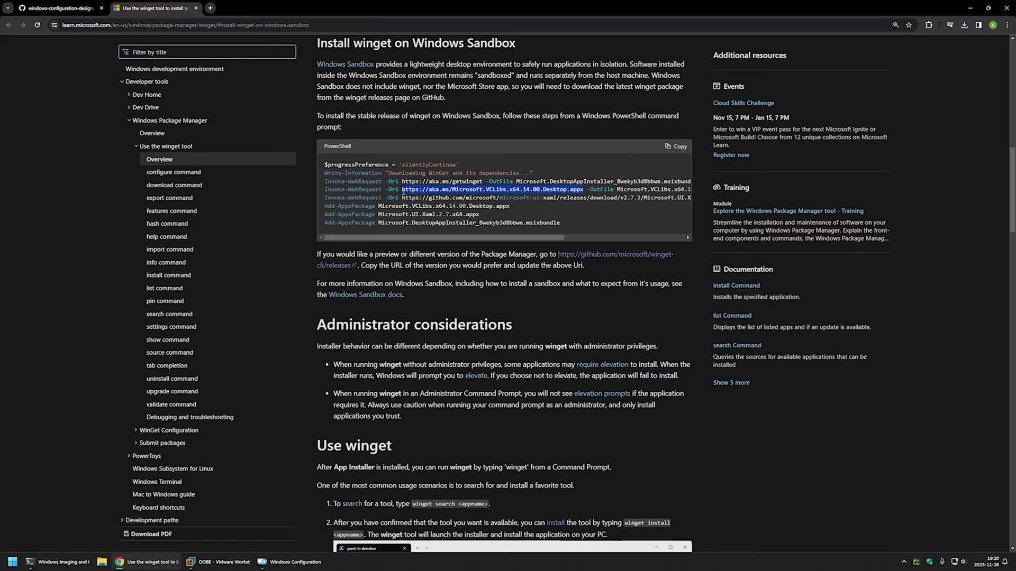
right_click(411, 189)
click(432, 197)
drag(405, 196, 557, 200)
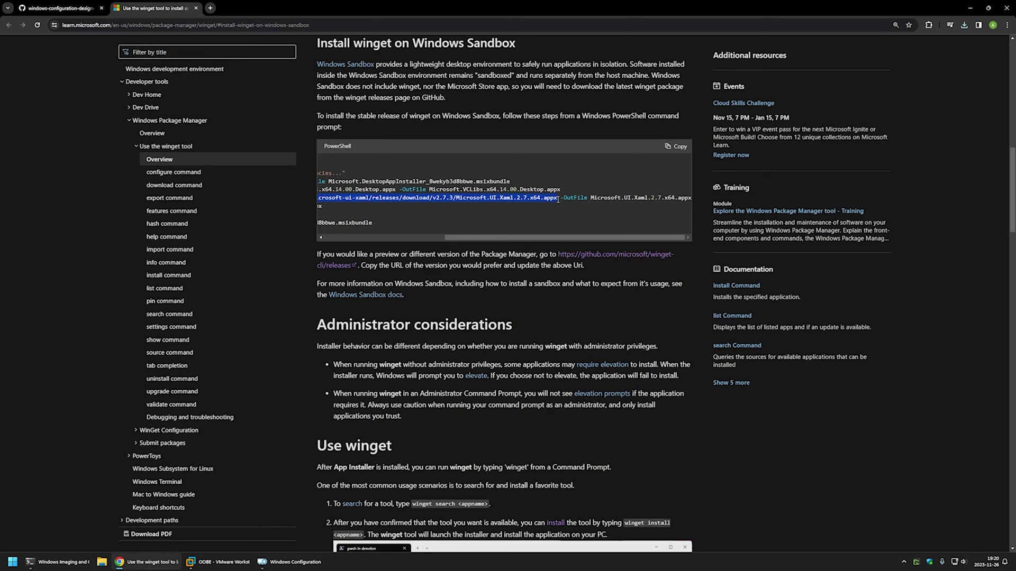
right_click(545, 197)
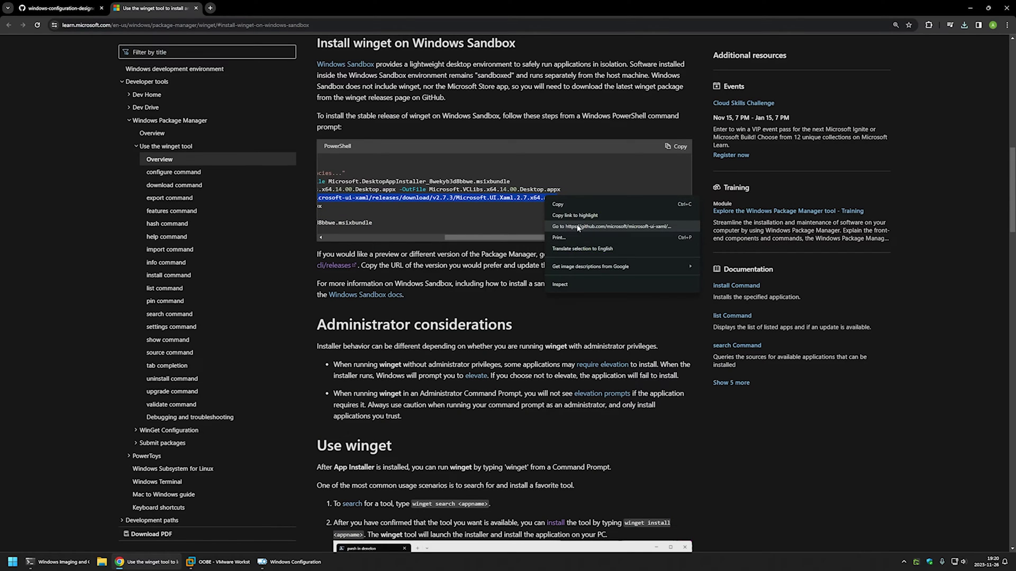
click(557, 205)
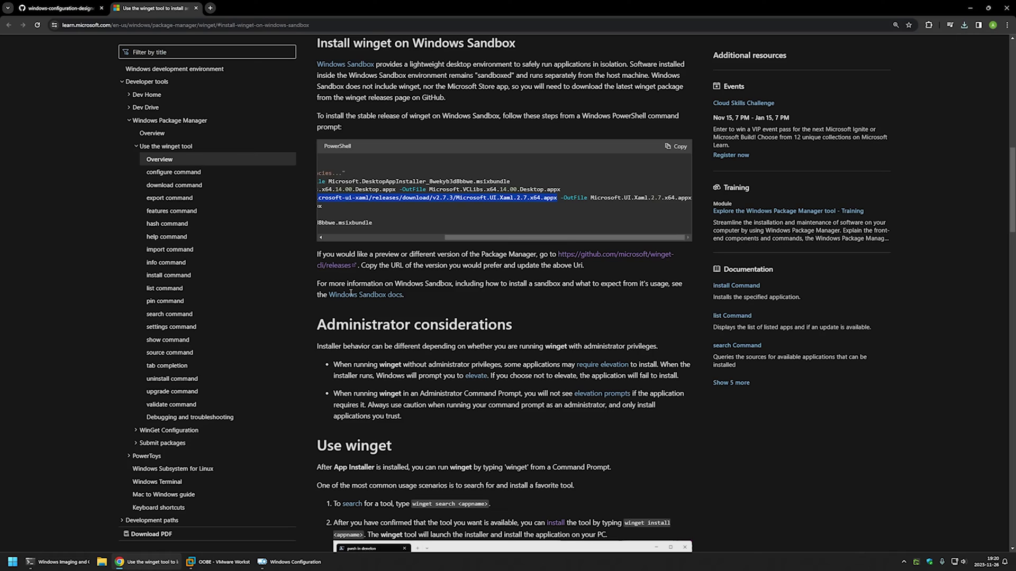
Open Downloads from File Explorer's jump list and select the three winget package files
right_click(102, 562)
click(69, 451)
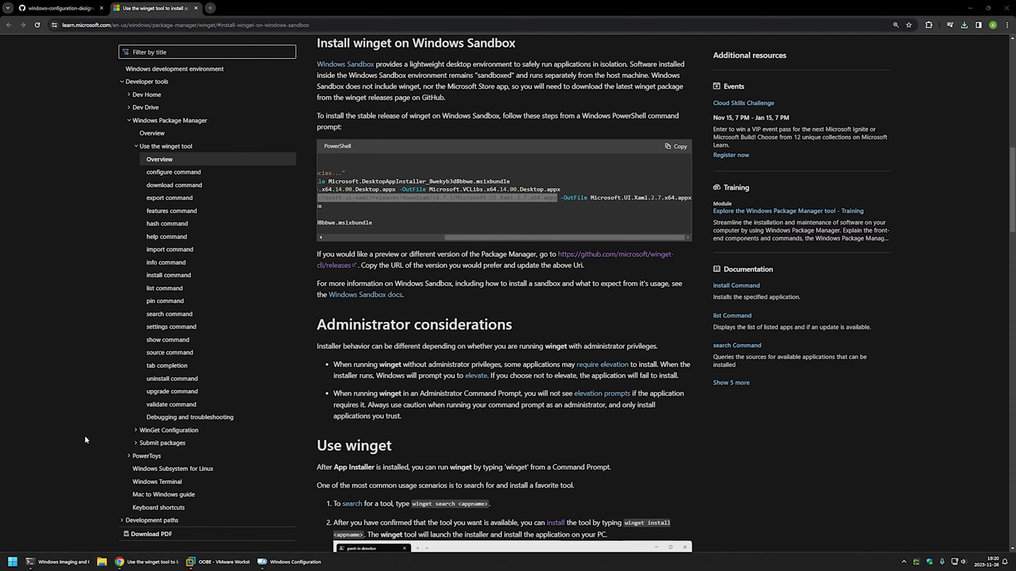
drag(391, 299, 281, 214)
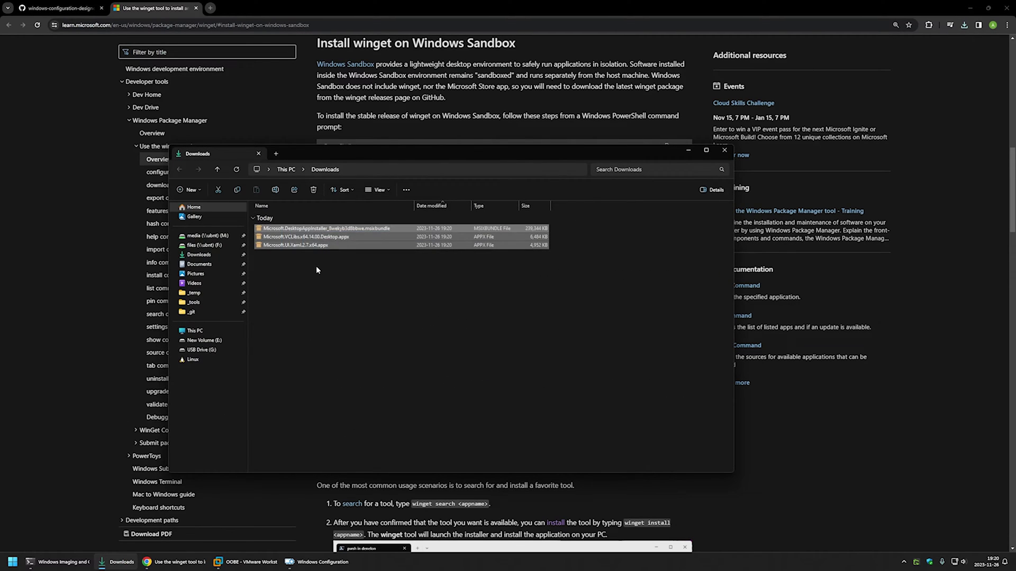
Deselect the downloaded packages and return to the windows-configuration-designer GitHub tab
click(295, 262)
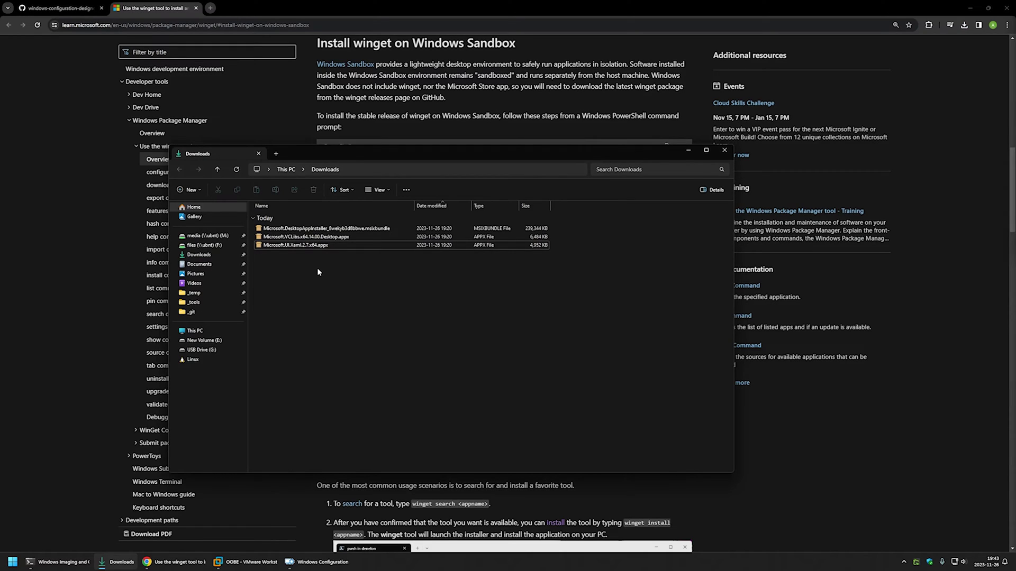
click(61, 8)
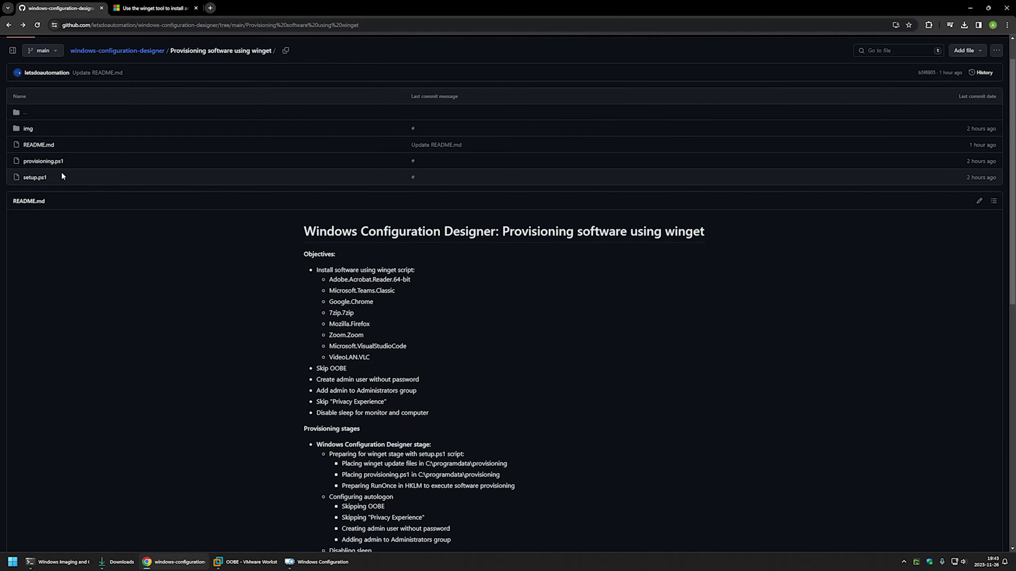
Open setup.ps1 in a new tab and examine lines 1–3 using $env:ProgramData provisioning
middle_click(35, 177)
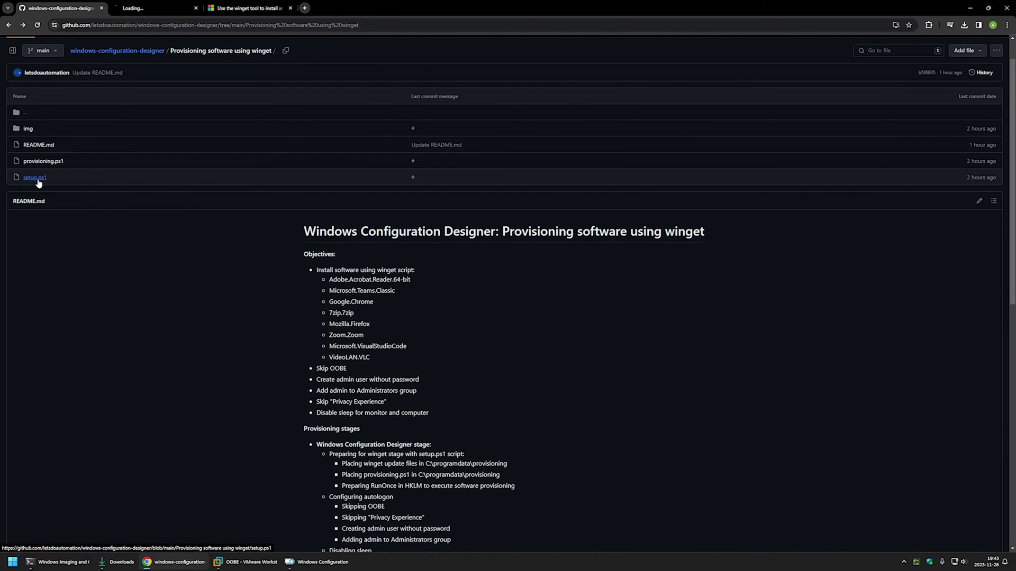
click(153, 8)
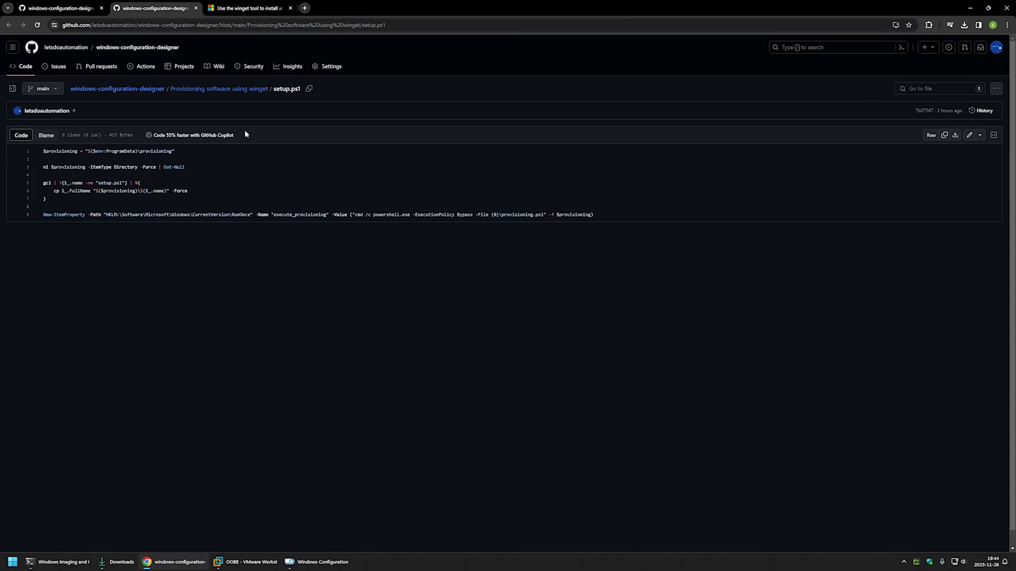
drag(192, 168, 43, 151)
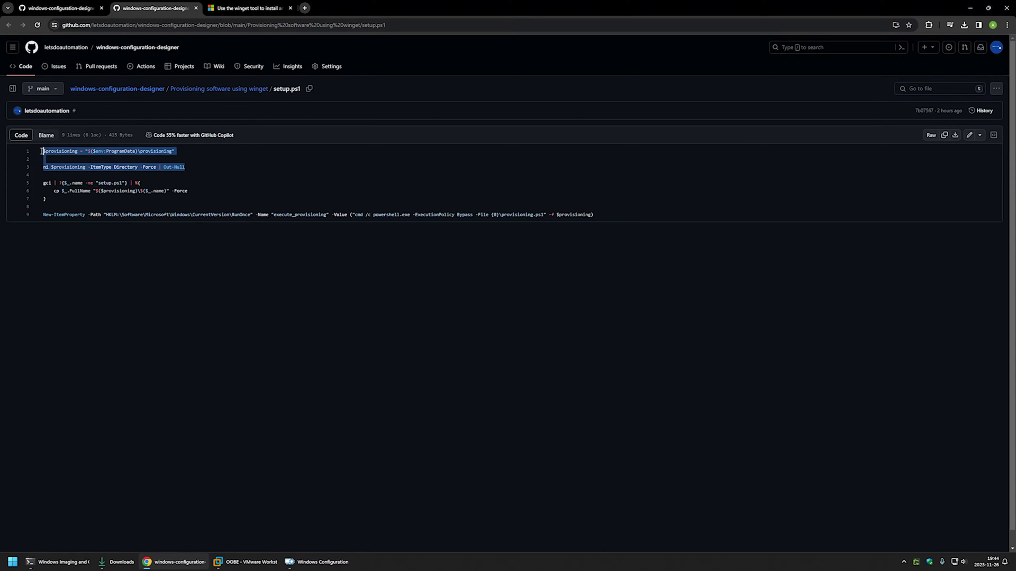
double_click(161, 152)
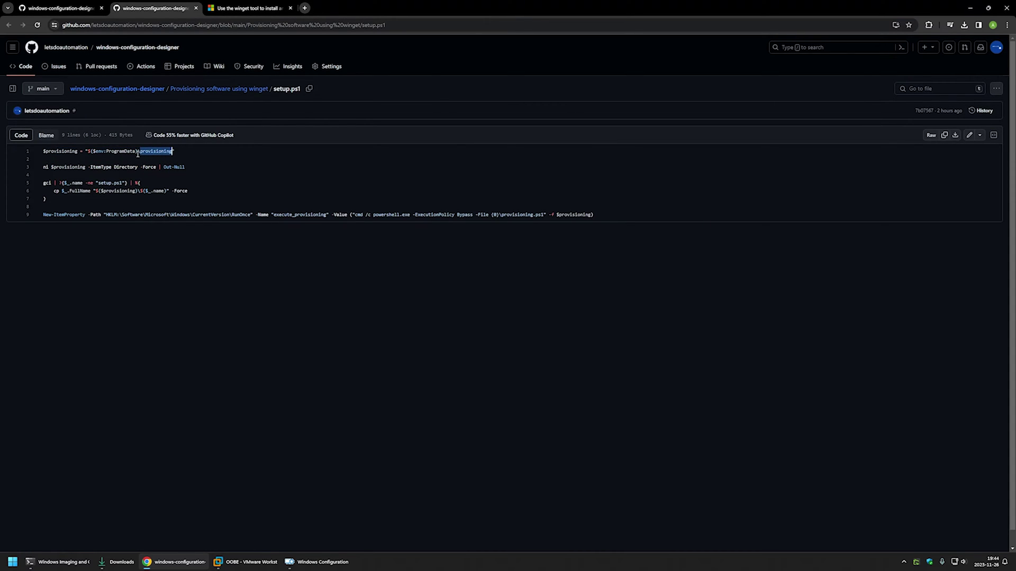
drag(136, 152, 91, 152)
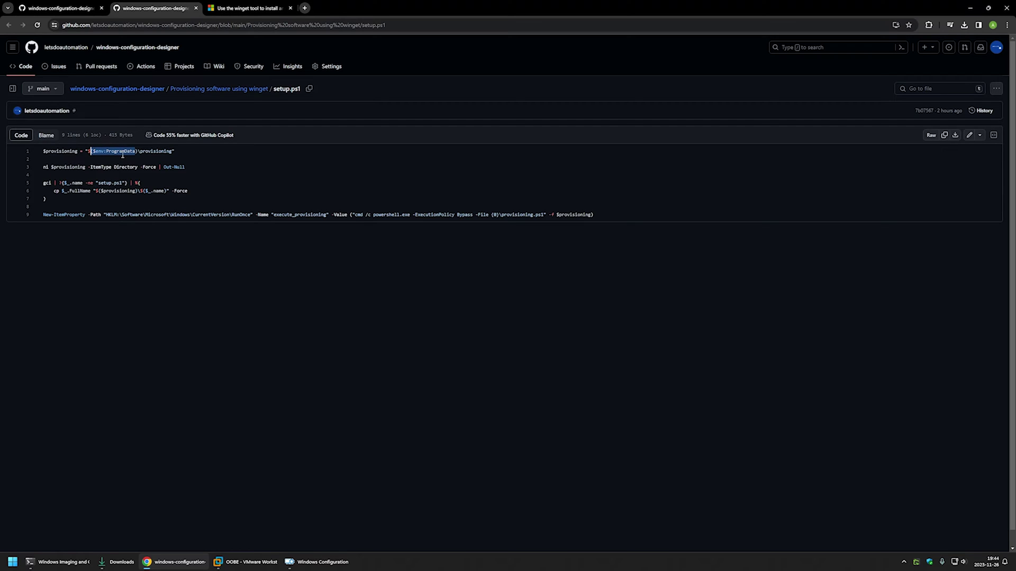
Review the file copy loop and HKLM RunOnce provisioning.ps1 entry, then download raw setup.ps1
drag(67, 200, 44, 183)
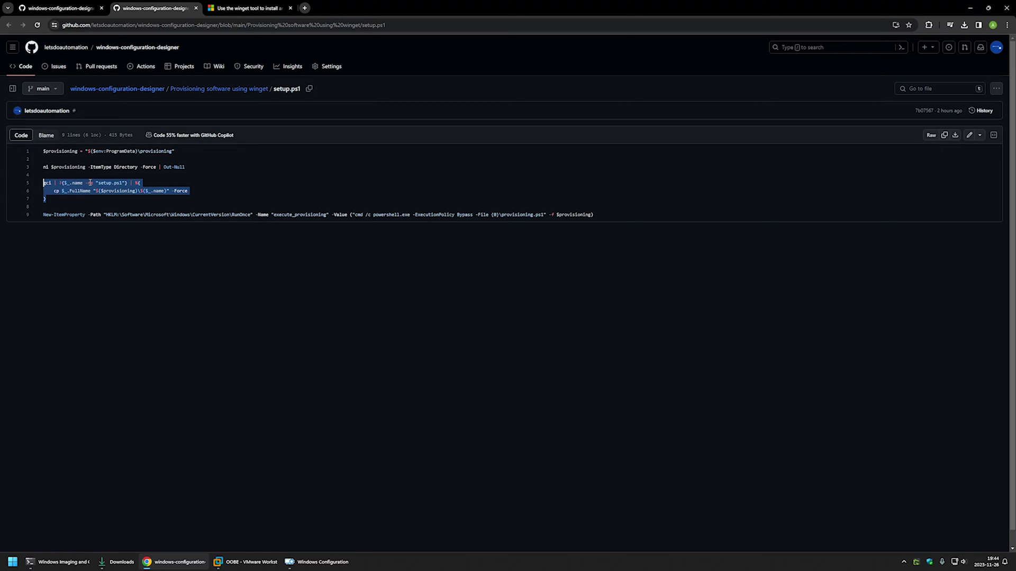
double_click(241, 215)
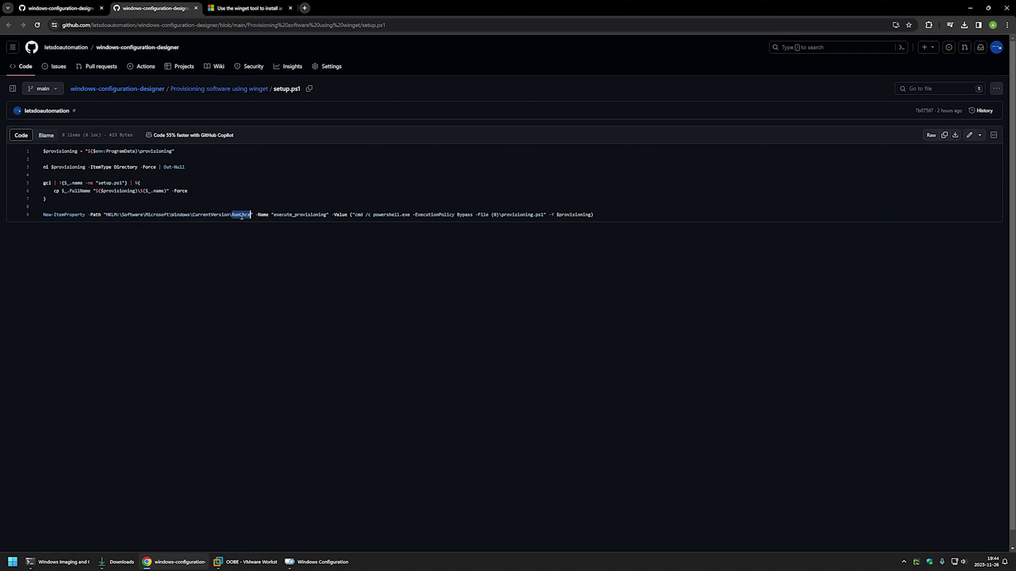
double_click(112, 215)
drag(544, 215, 496, 214)
click(955, 136)
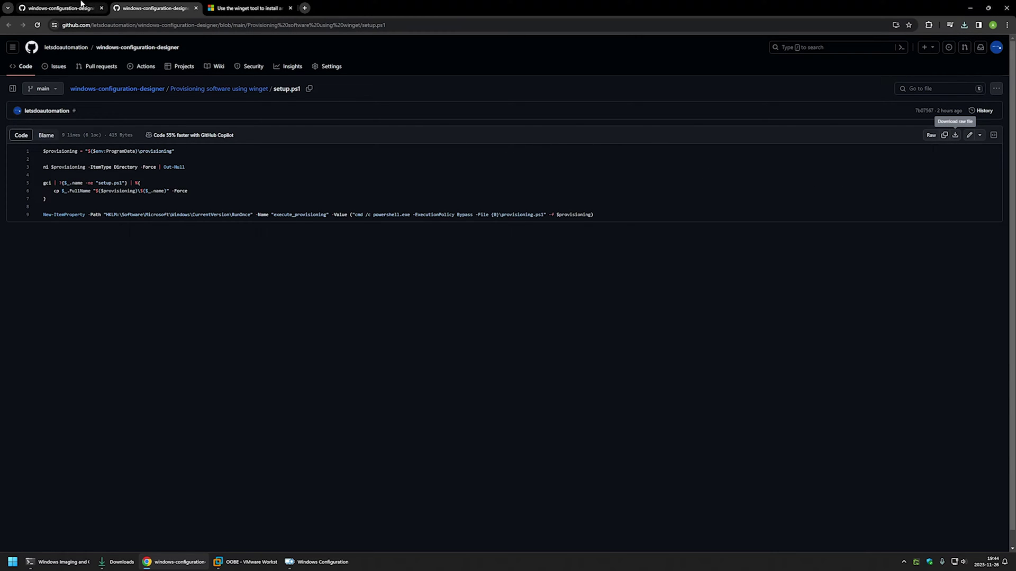
click(61, 8)
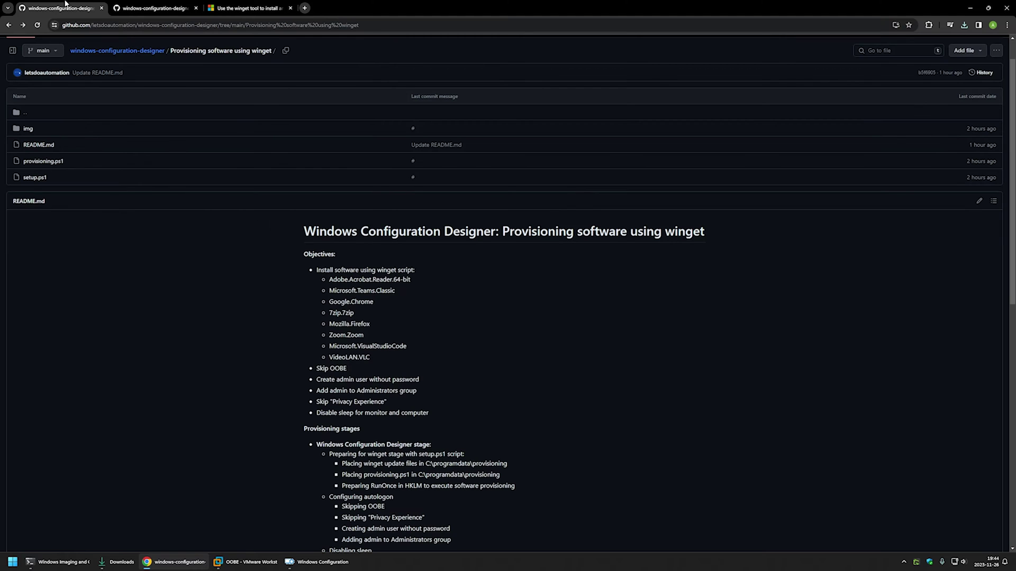
Open provisioning.ps1 in a new tab and review its Update winget block, lines 1–7
middle_click(48, 167)
click(248, 8)
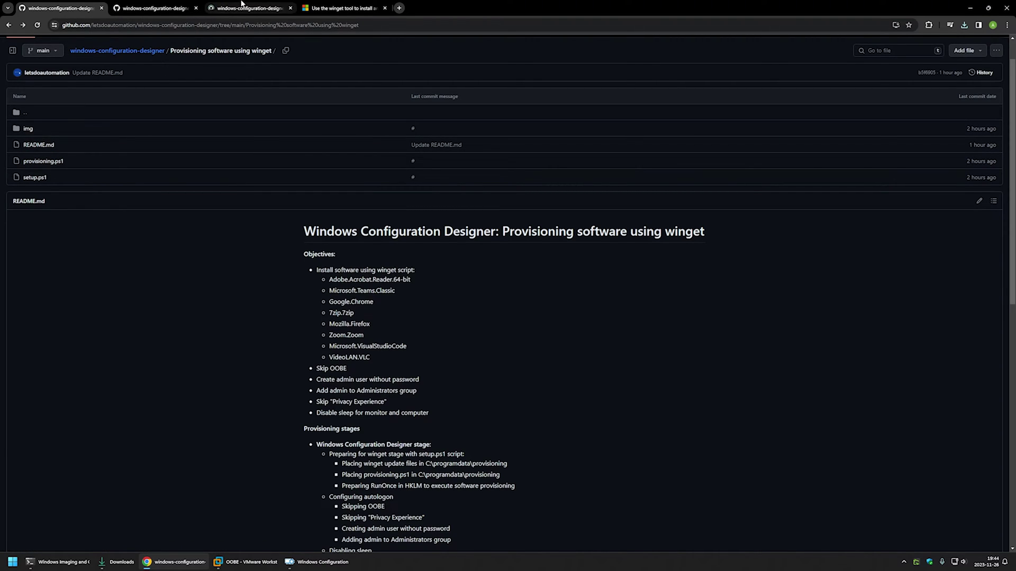
scroll(266, 118, down, 3)
scroll(265, 122, up, 3)
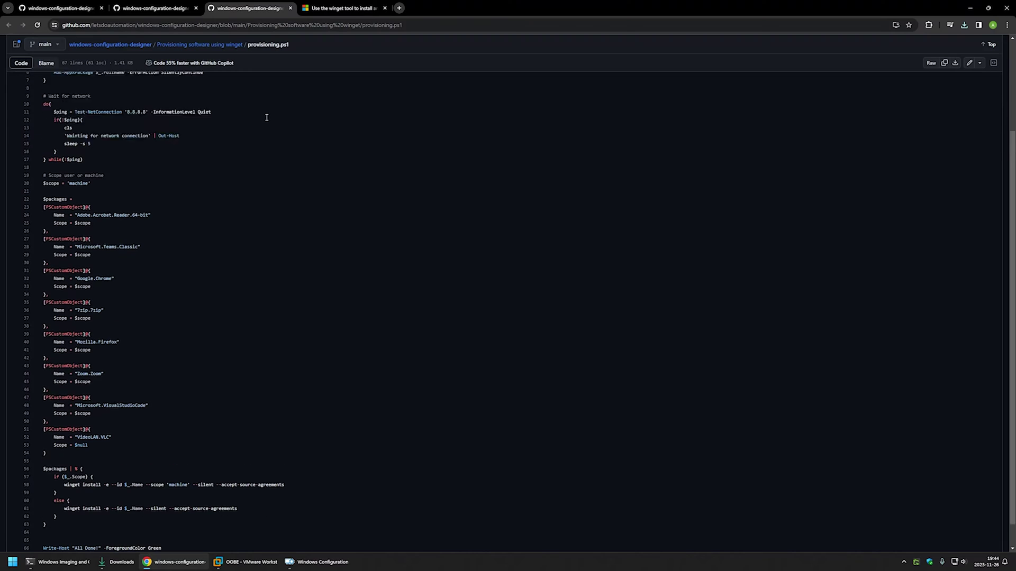
scroll(256, 136, down, 3)
scroll(256, 136, up, 3)
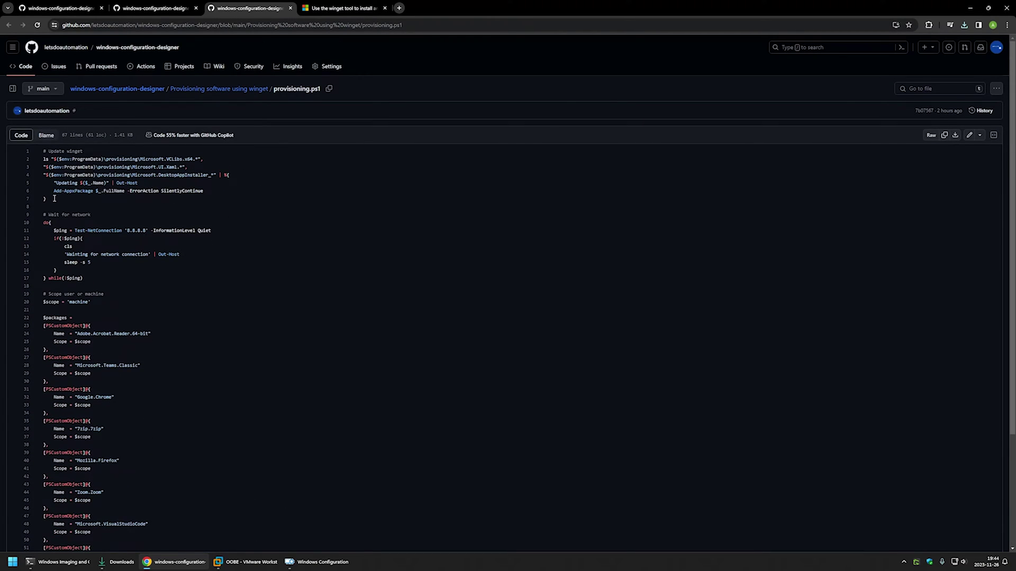
drag(50, 199, 42, 151)
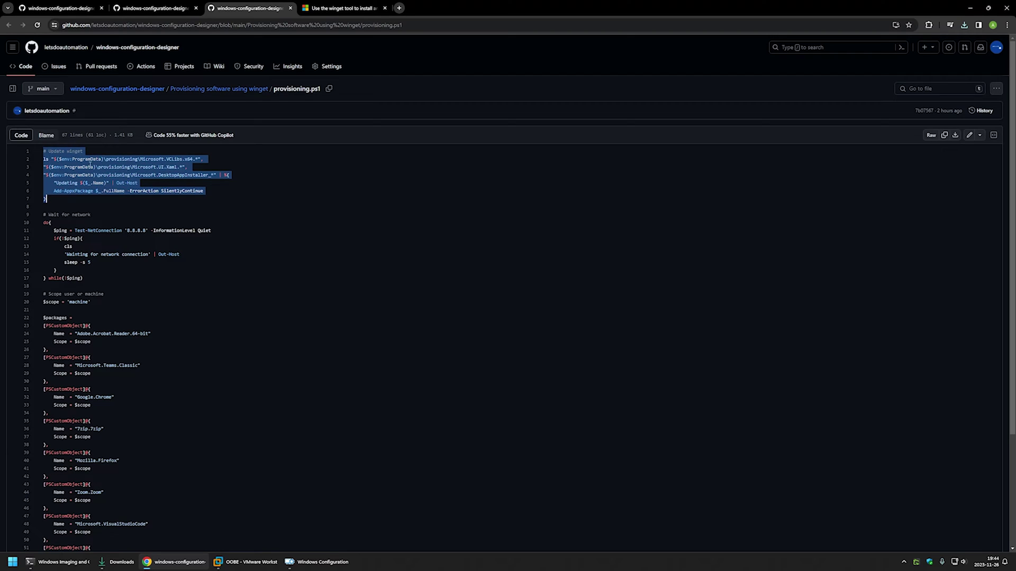
click(114, 200)
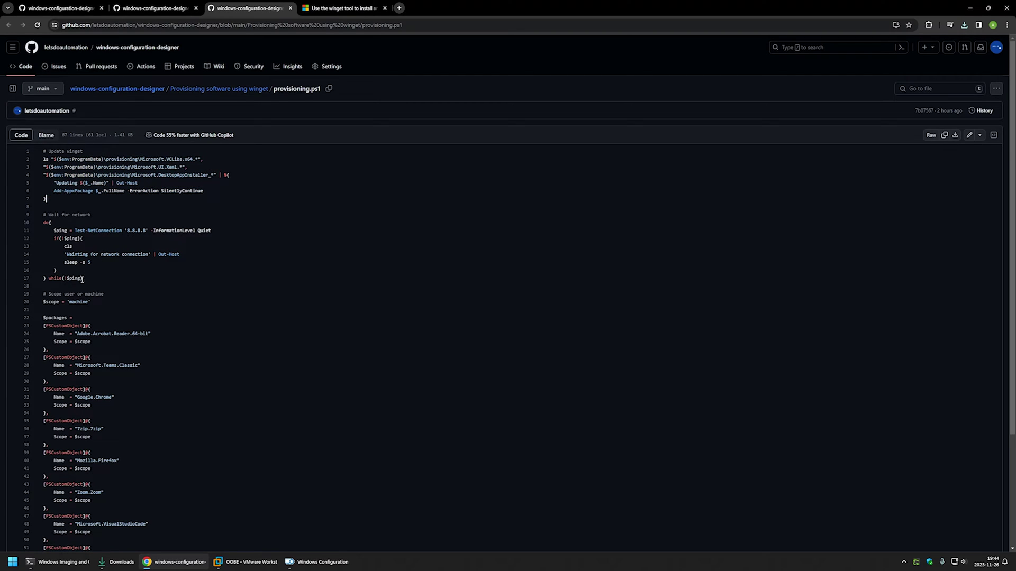
Walk through the wait-for-network loop (8.8.8.8 ping, sleep -s 5) and the package list
drag(86, 274, 39, 223)
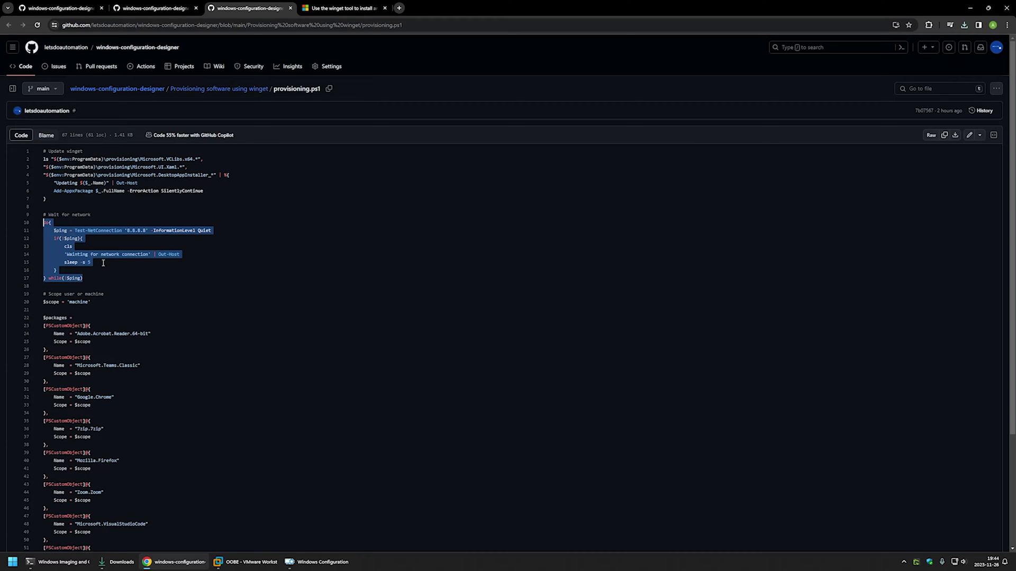
click(103, 263)
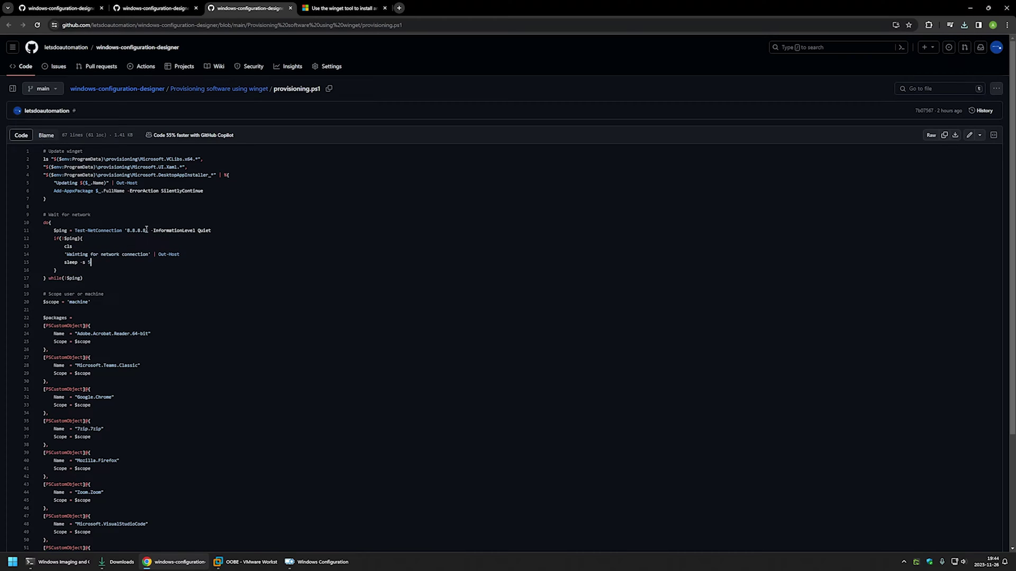
drag(146, 231, 127, 231)
drag(52, 297, 49, 382)
click(48, 382)
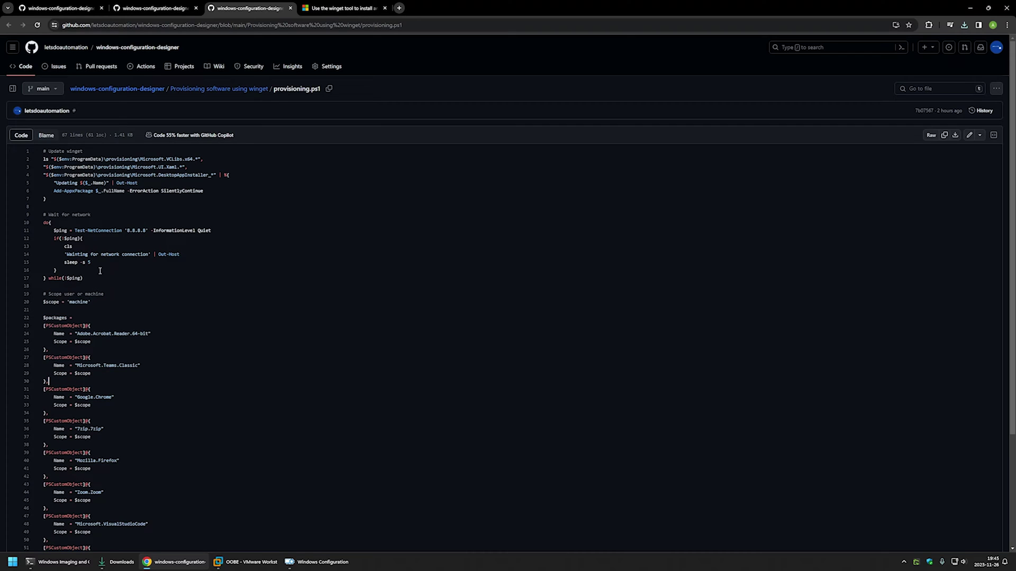
triple_click(68, 233)
drag(62, 262, 126, 267)
drag(48, 231, 170, 238)
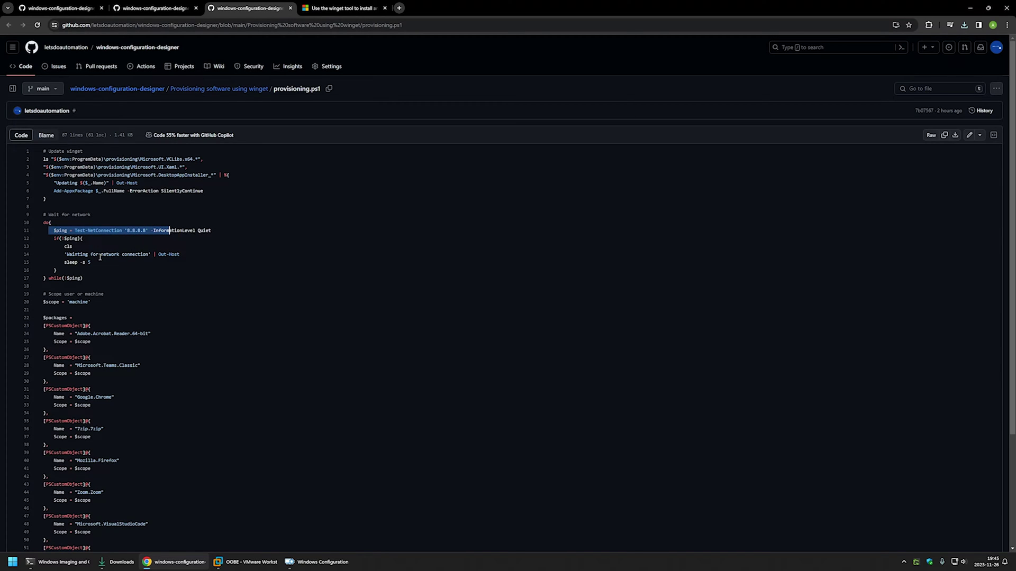
scroll(100, 258, down, 2)
drag(45, 176, 138, 429)
scroll(167, 370, down, 1)
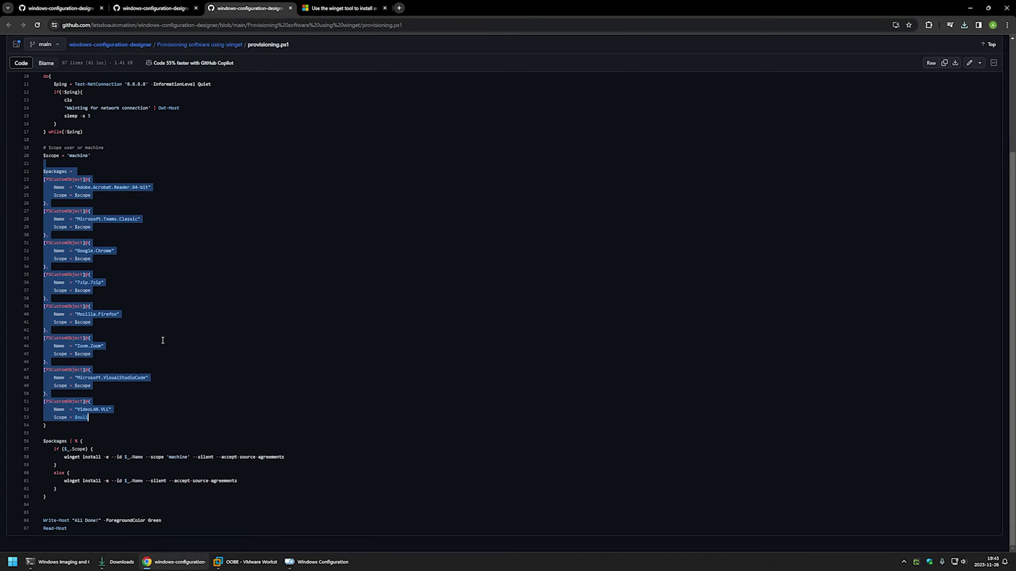
click(117, 247)
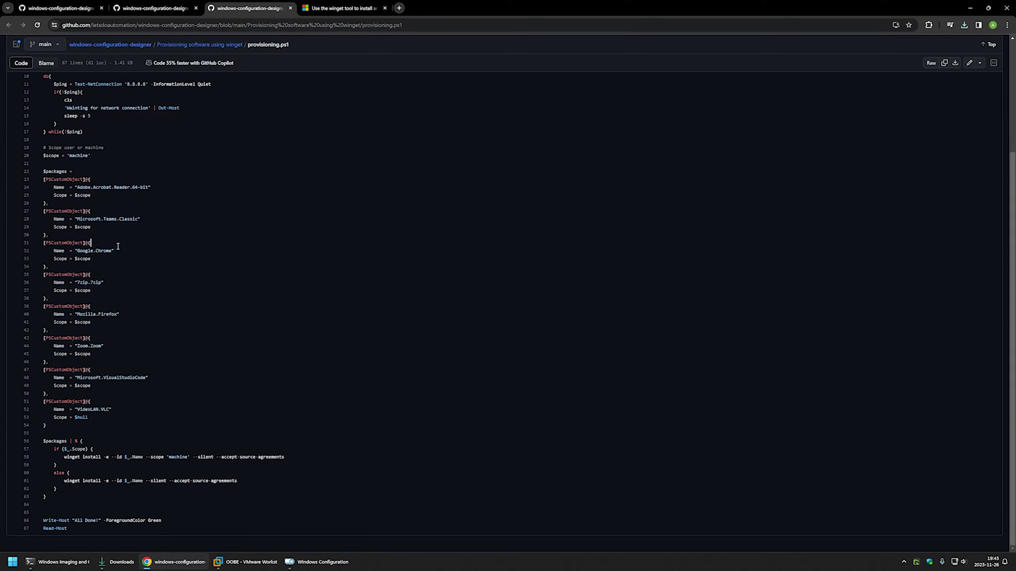
click(58, 194)
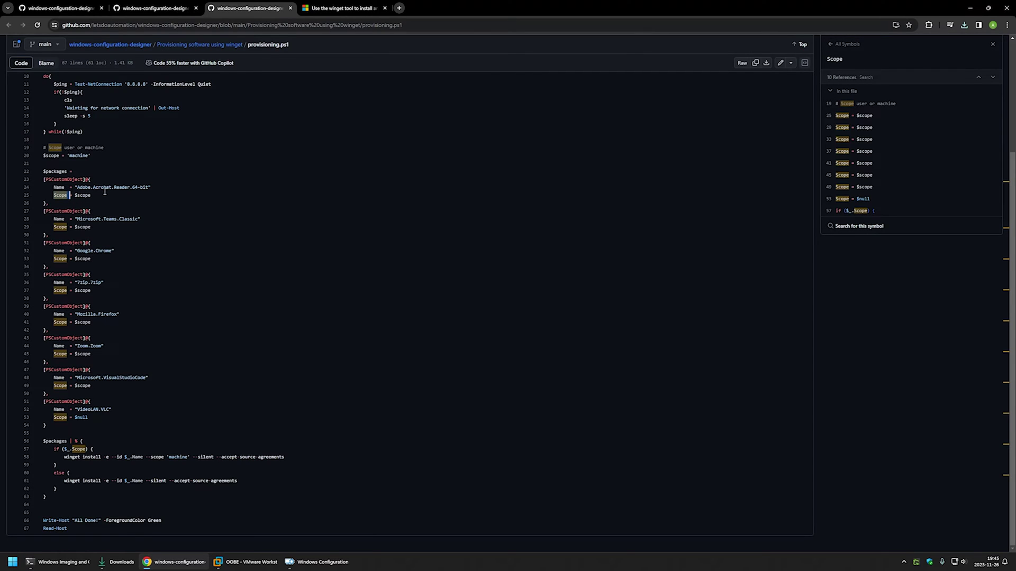
mouse_move(68, 156)
mouse_down()
mouse_move(98, 157)
mouse_move(67, 149)
mouse_move(78, 148)
mouse_up()
click(102, 156)
double_click(89, 147)
click(61, 418)
click(89, 464)
drag(294, 460, 62, 457)
drag(248, 481, 69, 473)
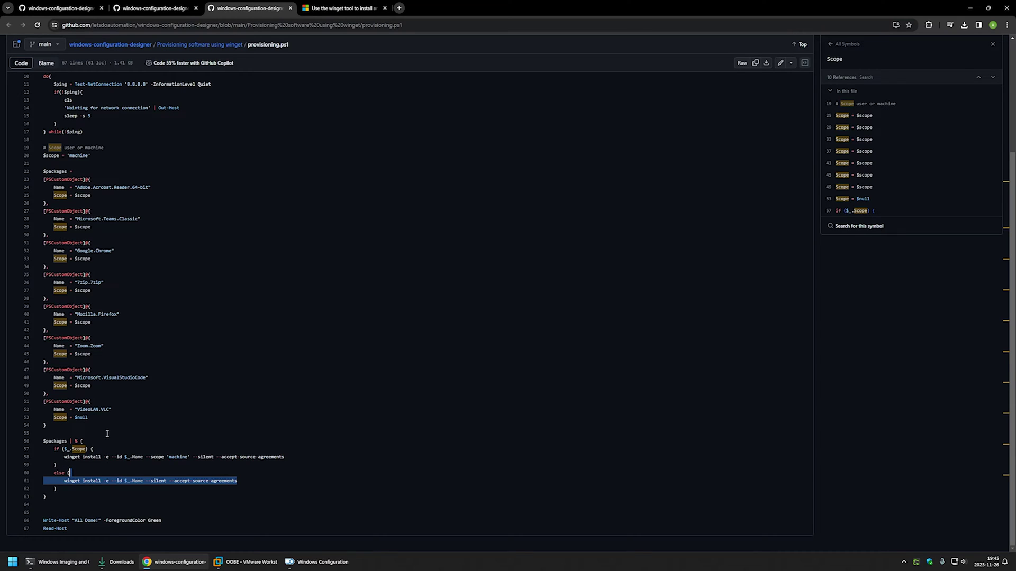
click(136, 491)
drag(173, 520, 65, 523)
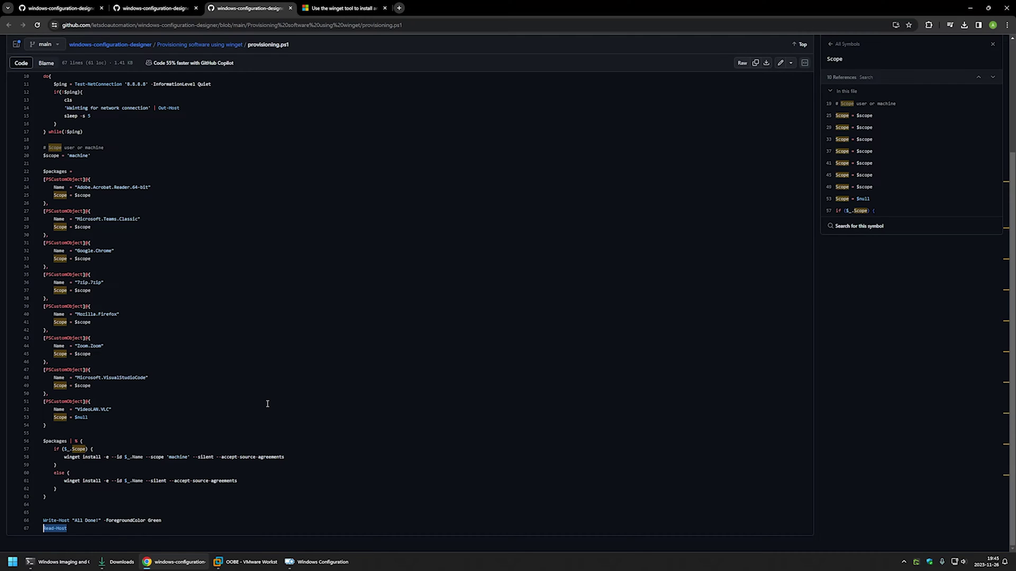
scroll(267, 404, up, 3)
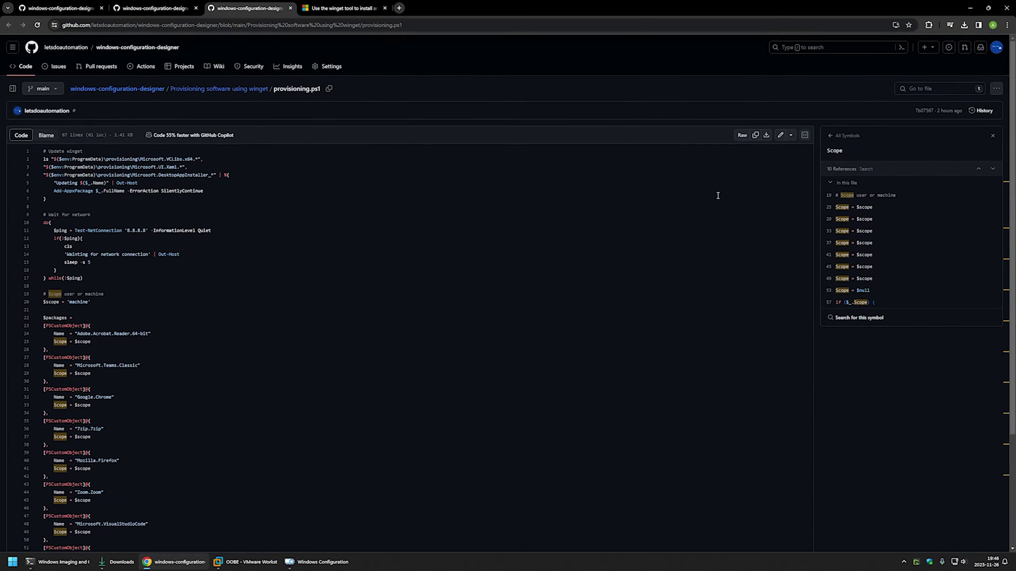
Download raw provisioning.ps1, confirm it among the Downloads files, and bring Windows Configuration Designer forward
click(767, 135)
click(114, 523)
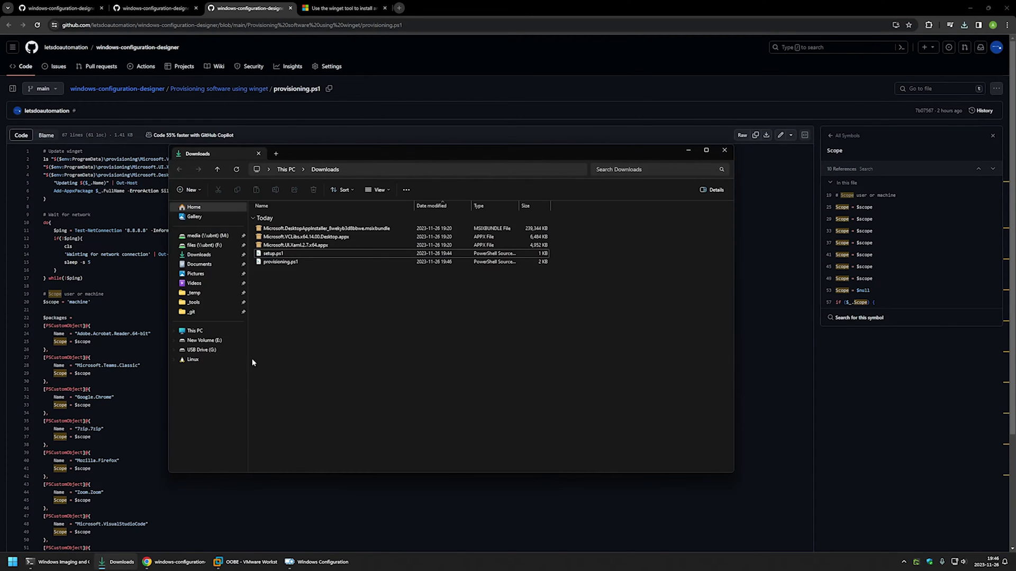
key(ctrl+a)
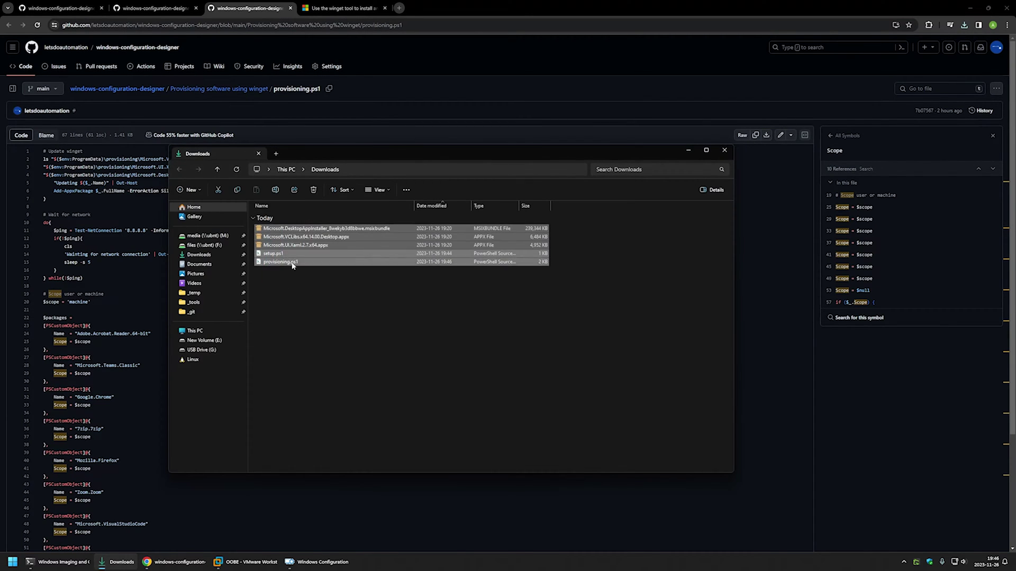
click(290, 282)
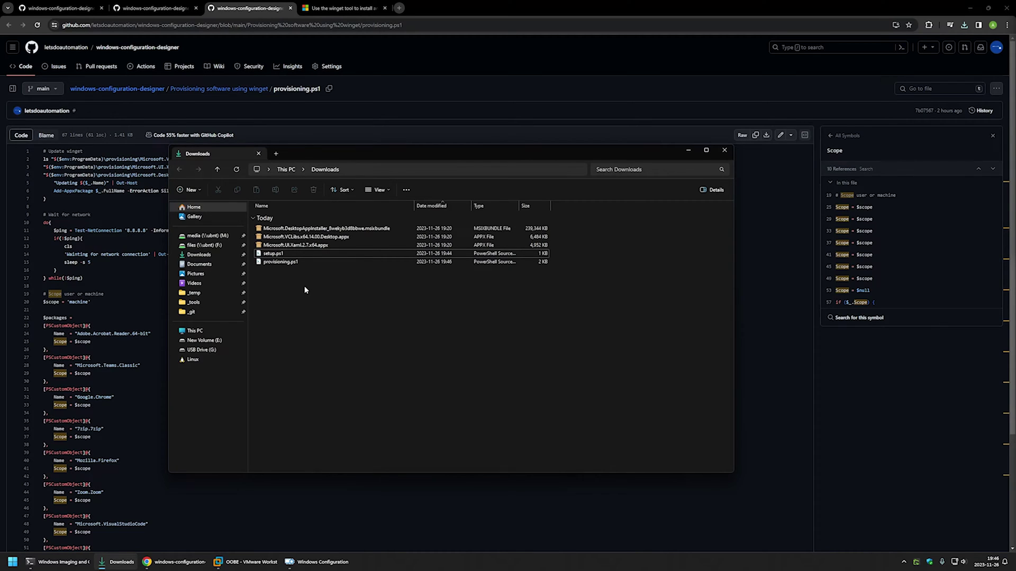
mouse_move(318, 562)
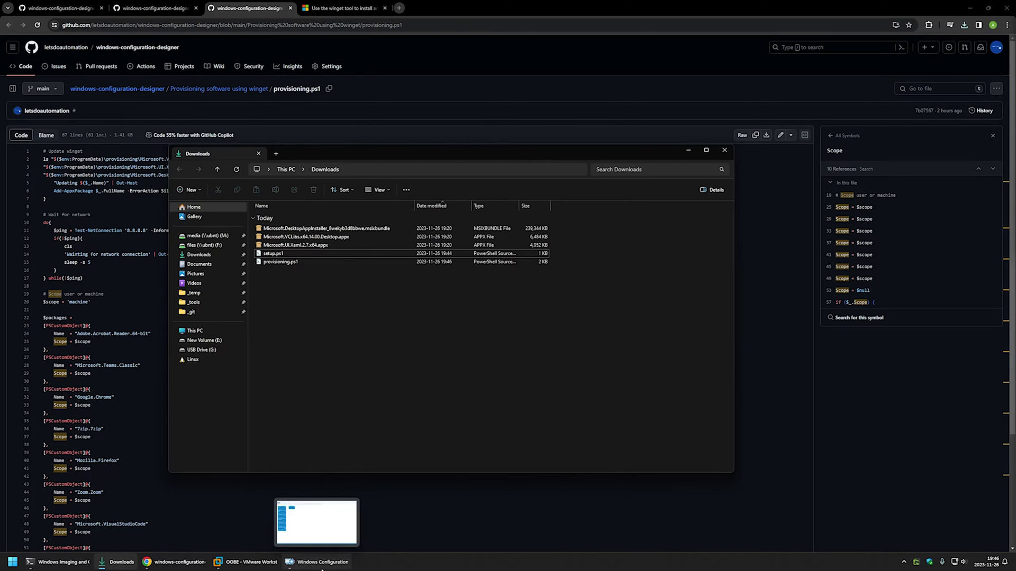
click(295, 507)
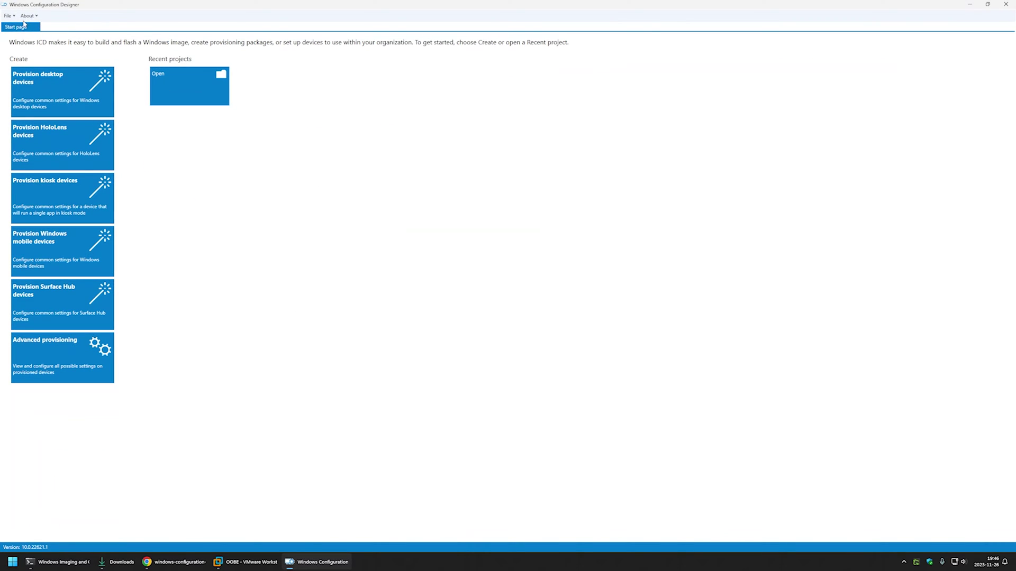
Create project 'package' as a Provisioning package for All Windows desktop editions, without importing
click(8, 15)
click(14, 26)
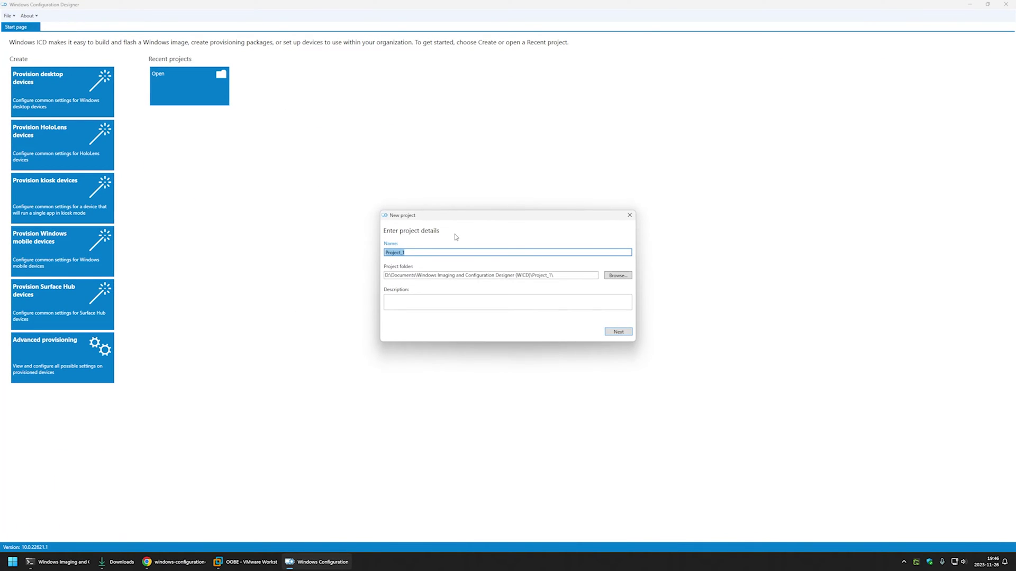
text(package)
click(617, 333)
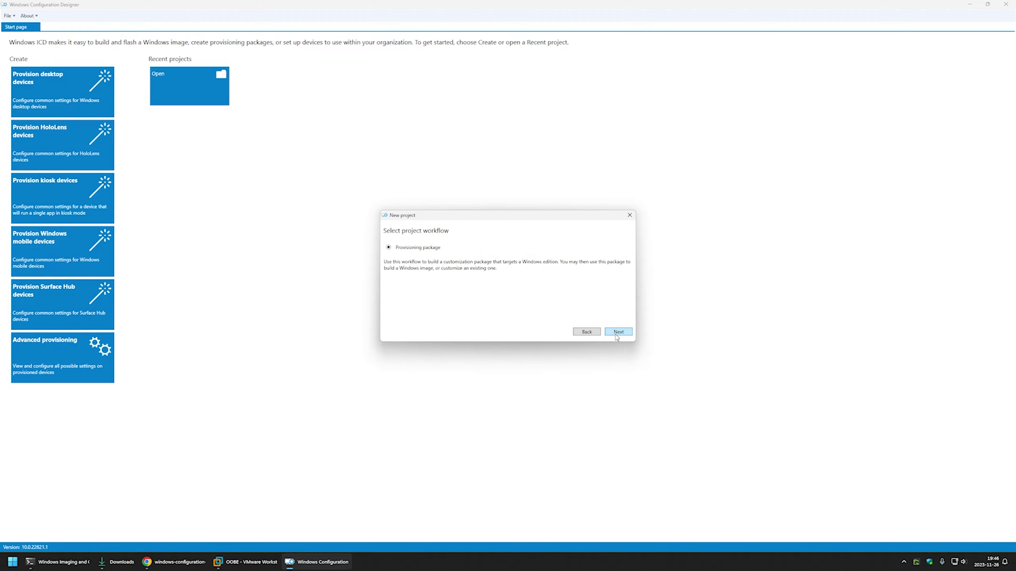
click(617, 334)
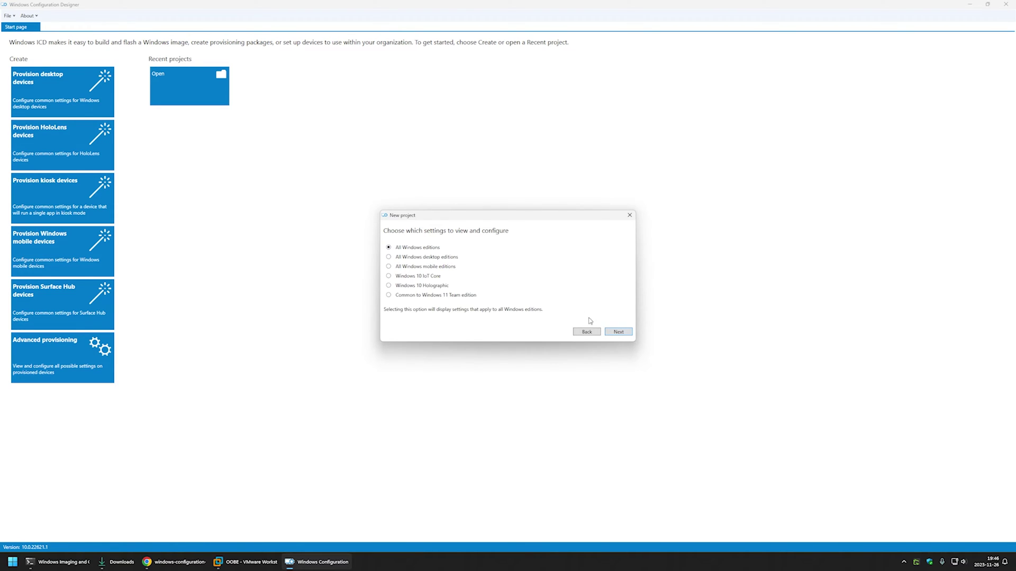
click(403, 258)
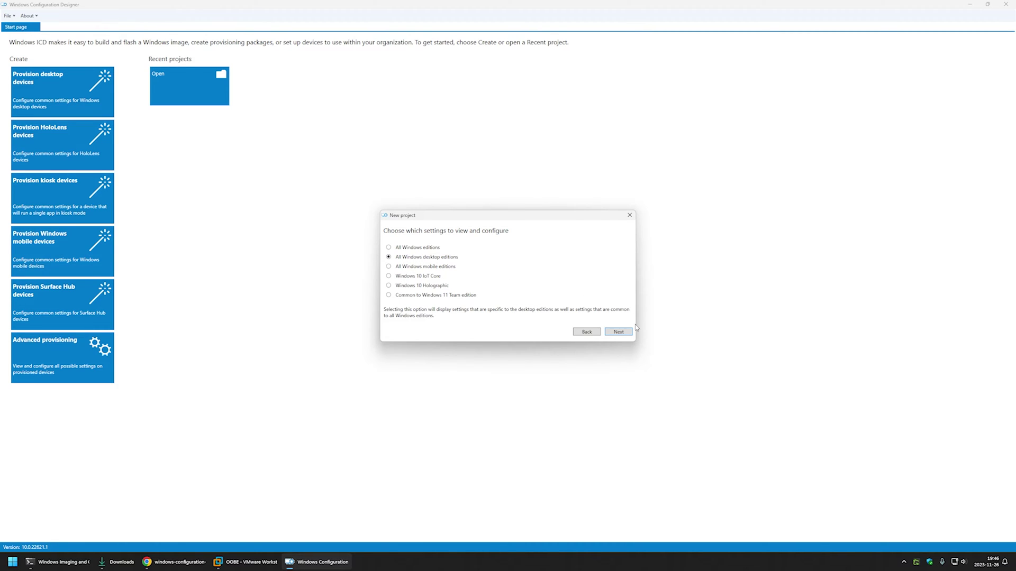
click(618, 332)
click(617, 332)
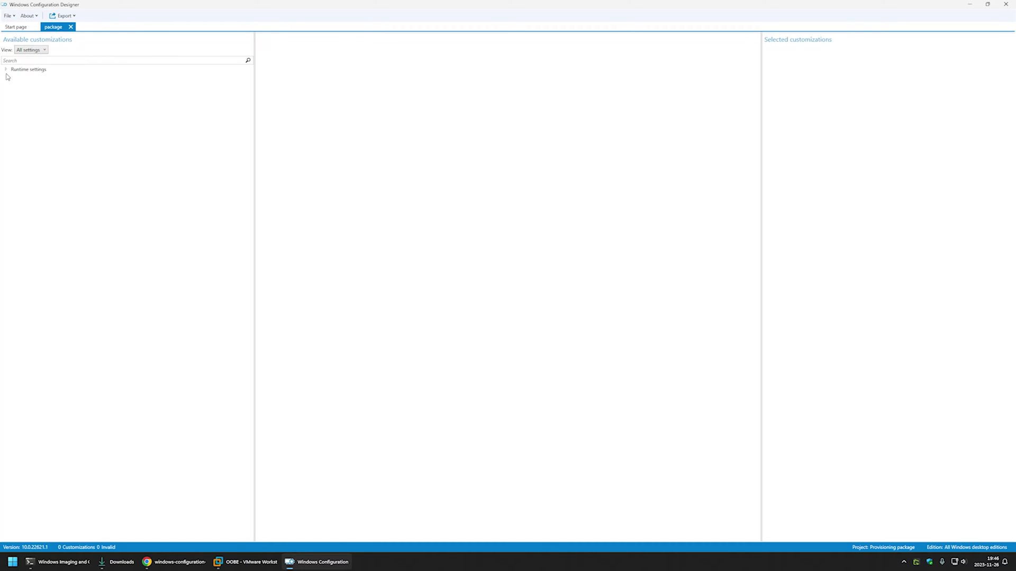
Bring up Runtime settings > ProvisioningCommands > DeviceContext > CommandLine, then return to GitHub in Chrome
click(6, 69)
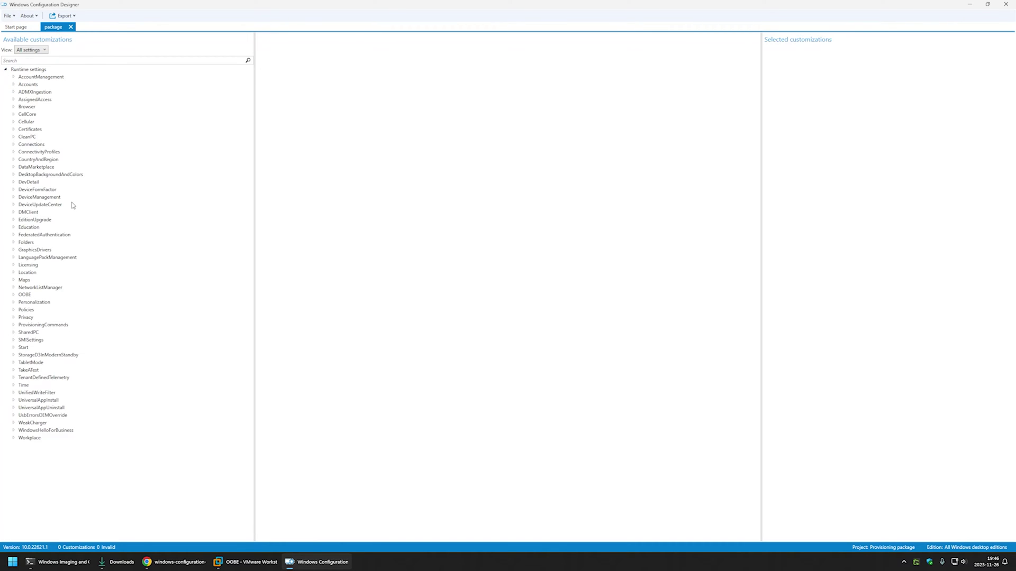
click(14, 326)
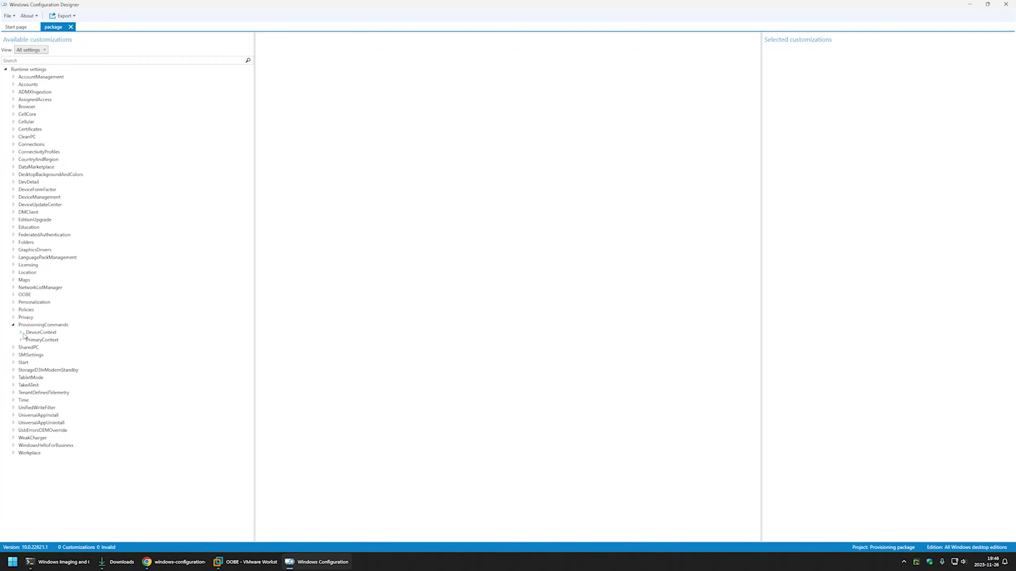
click(22, 333)
click(39, 334)
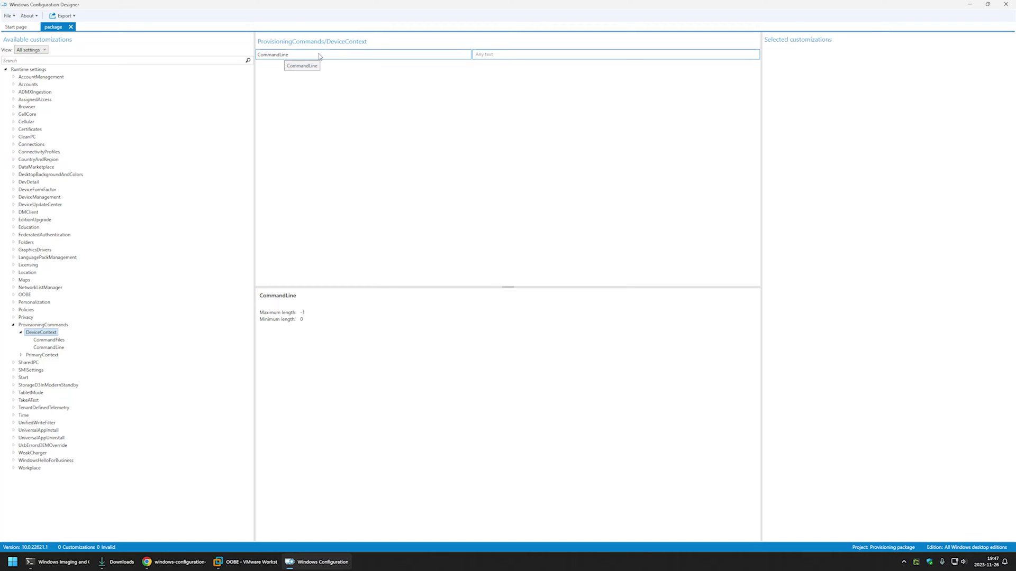
click(175, 562)
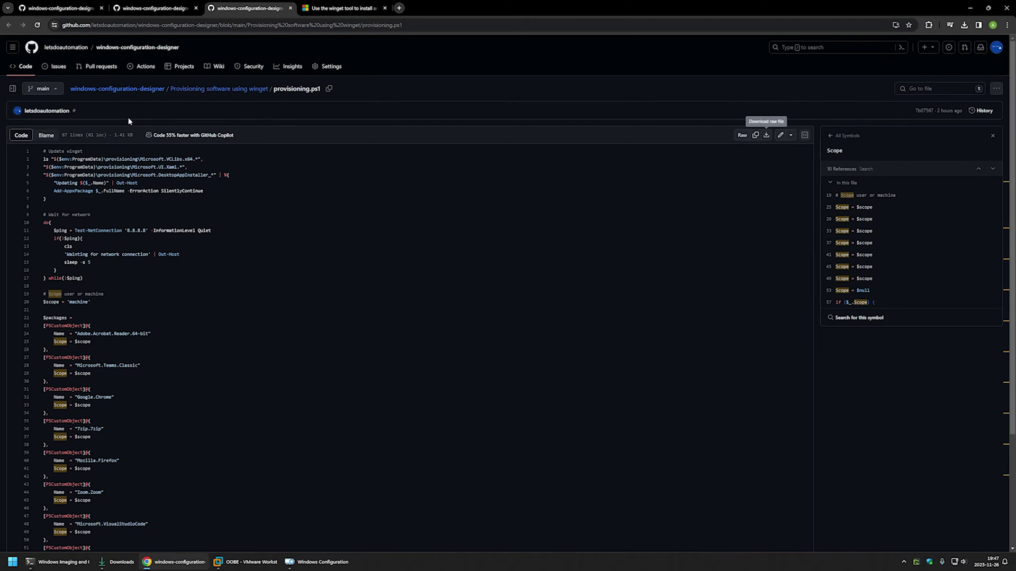
Set DeviceContext CommandLine to 'powershell.exe -ExecutionPolicy Bypass -File setup.ps1', copied from the README
key(alt+Left)
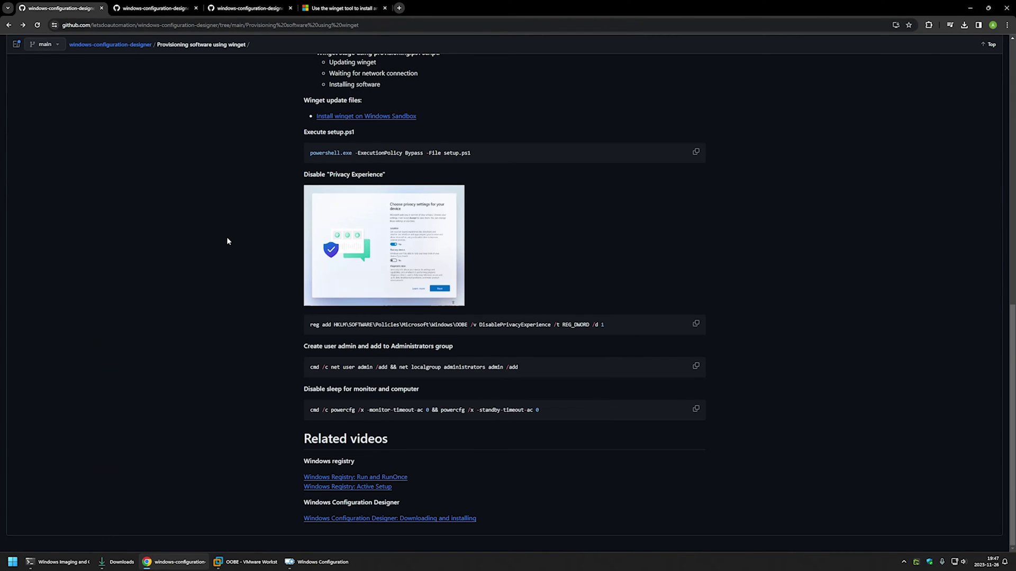
scroll(227, 239, up, 3)
drag(472, 286, 310, 286)
right_click(324, 289)
click(340, 299)
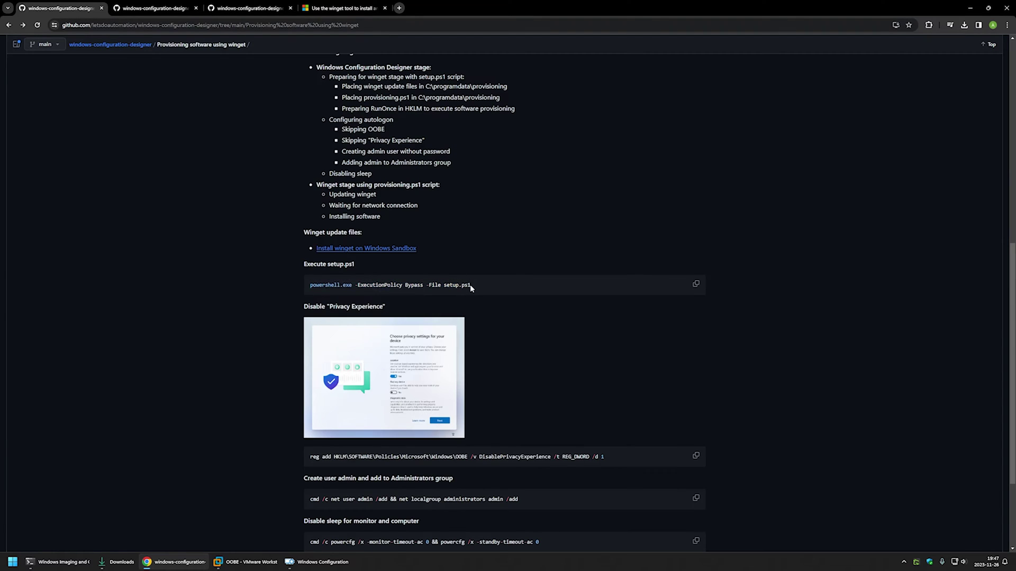
drag(471, 285, 444, 285)
click(297, 561)
key(ctrl+v)
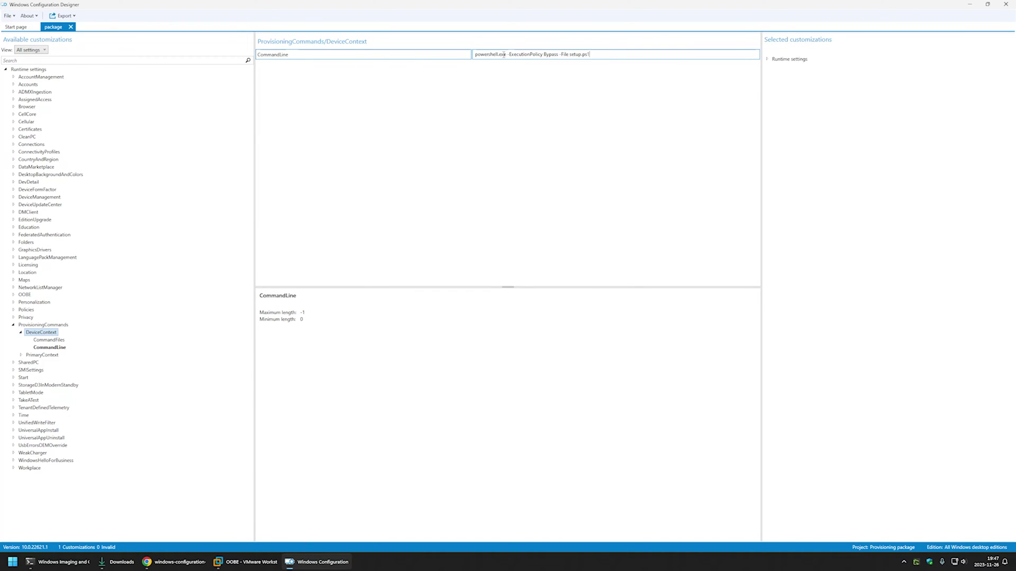
Add the five downloaded files from Downloads to the DeviceContext CommandFiles setting
click(51, 342)
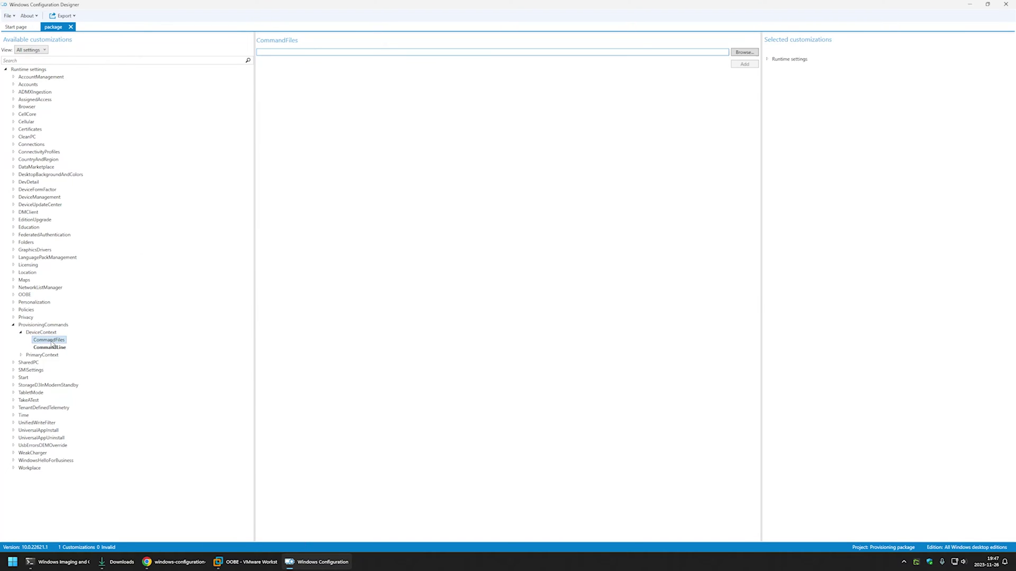
click(745, 53)
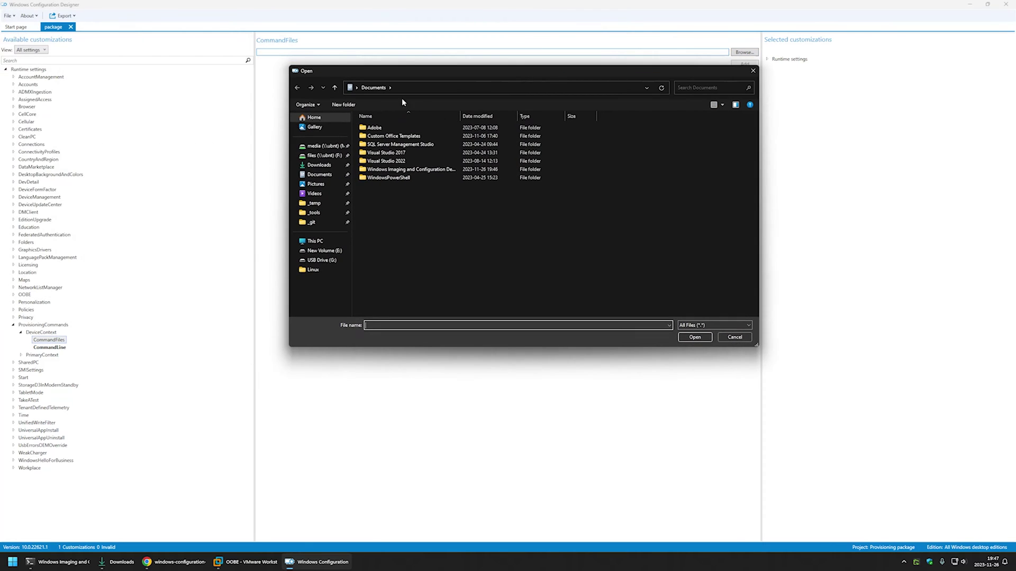
click(319, 165)
drag(464, 209, 370, 133)
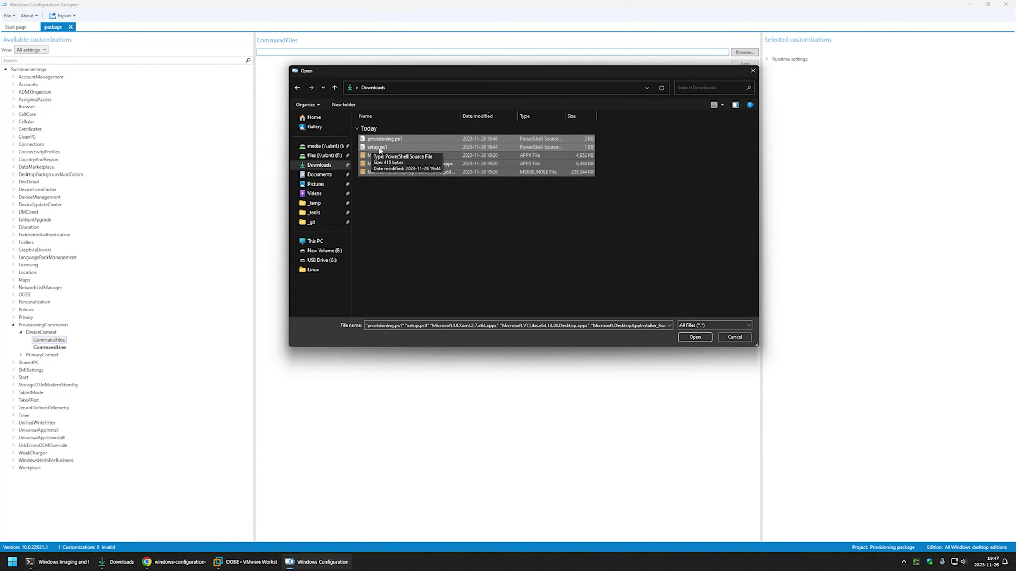
click(695, 337)
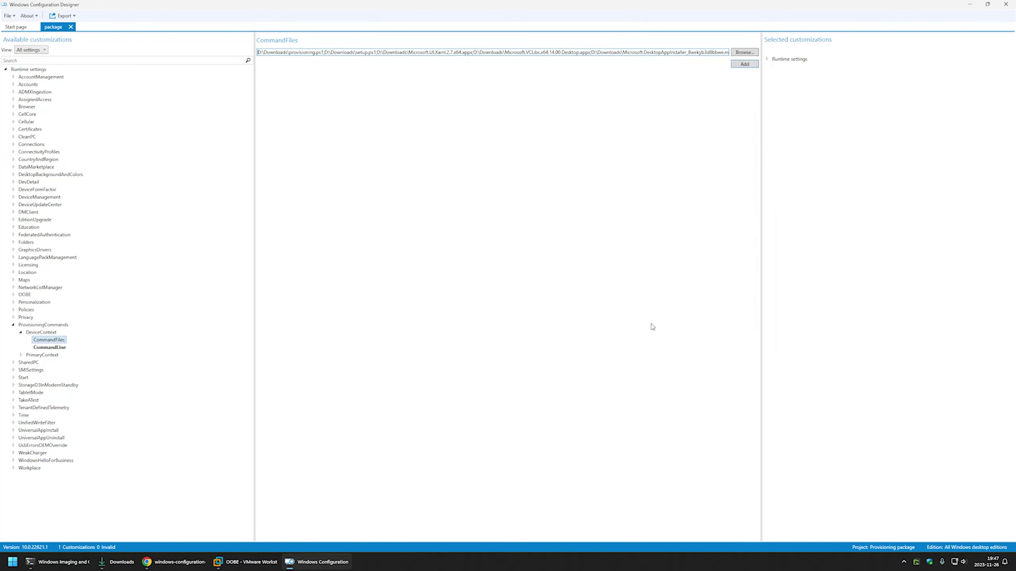
drag(370, 52, 430, 52)
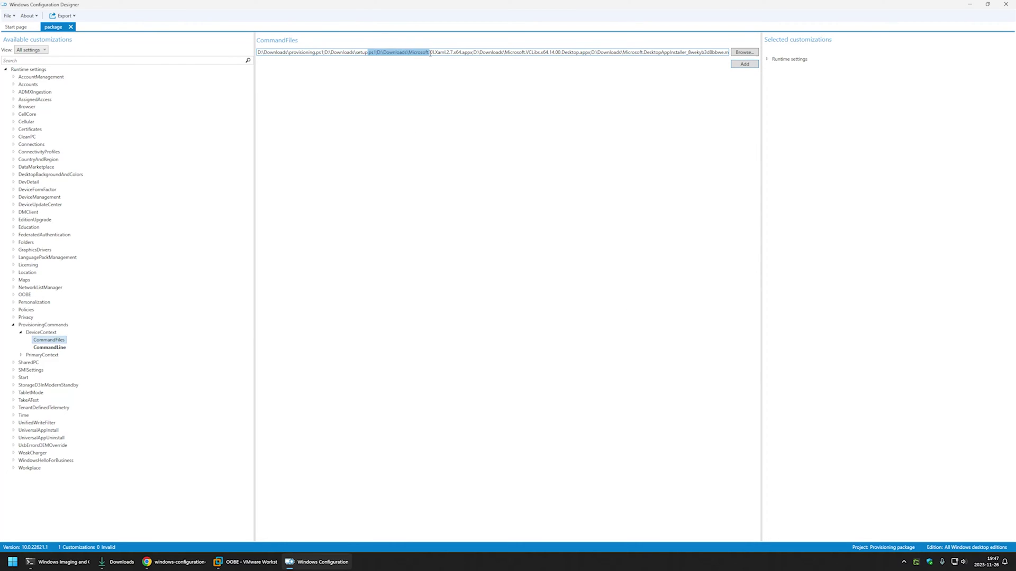
click(743, 65)
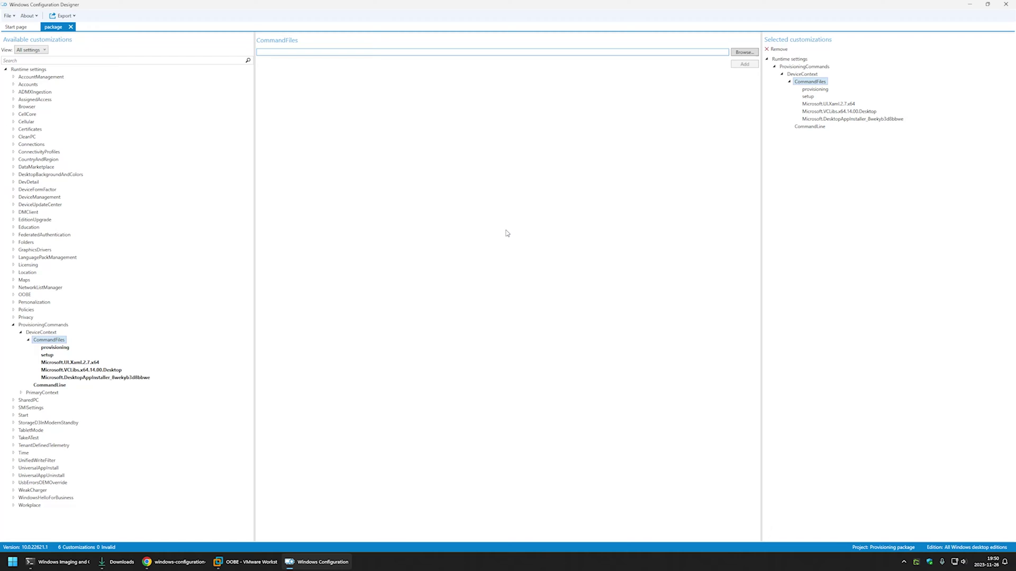
Build package.ppkg through the wizard and open its output location folder
click(617, 345)
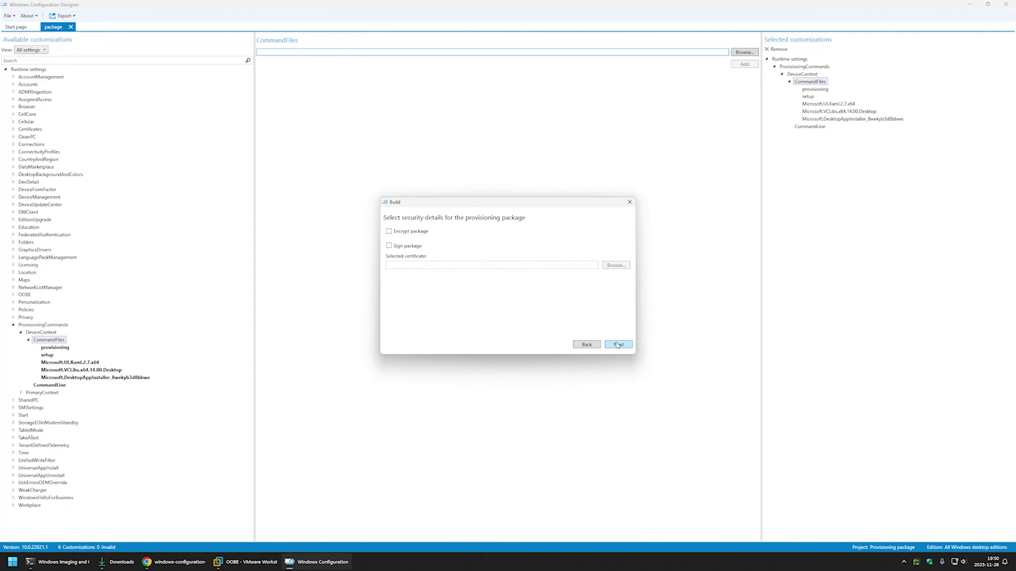
click(617, 345)
click(618, 345)
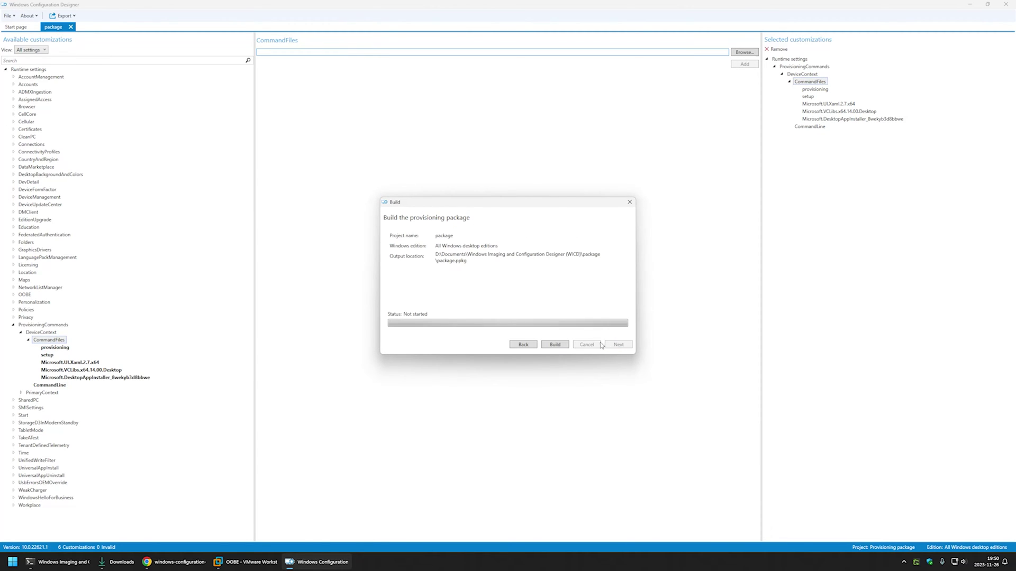
click(556, 345)
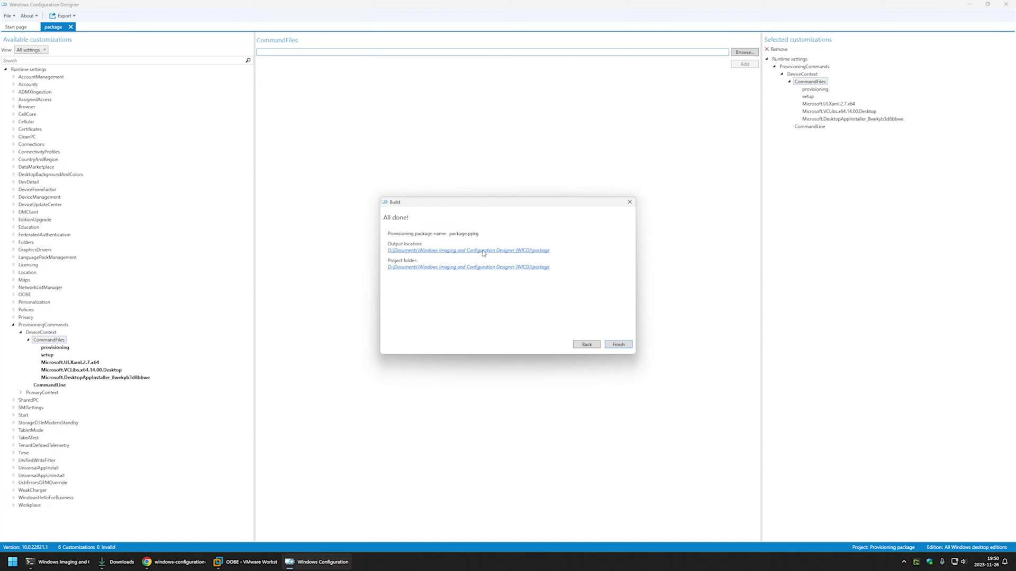
click(484, 253)
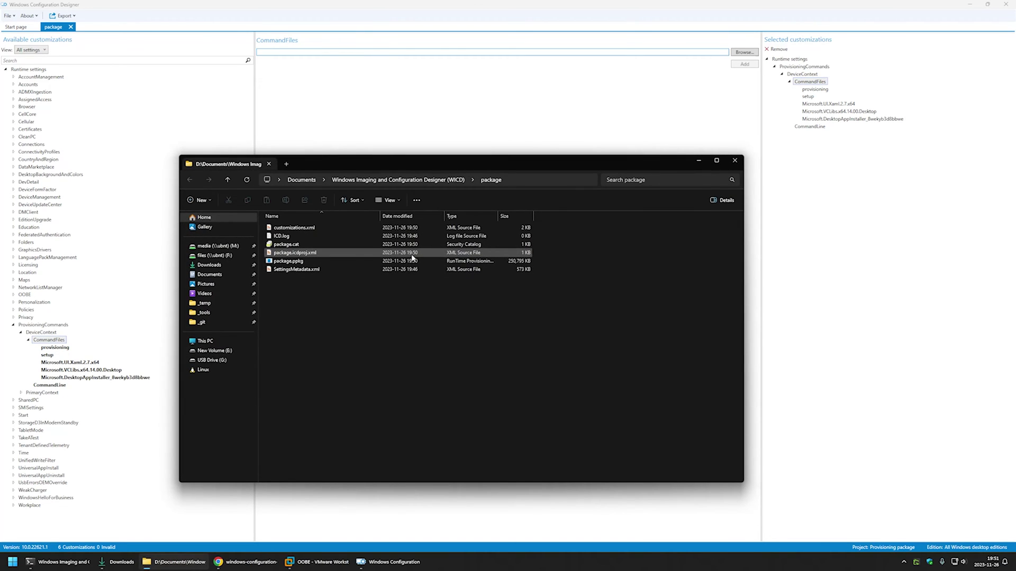
Copy package.ppkg to the clipboard and switch to the OOBE virtual machine in VMware Workstation
click(289, 262)
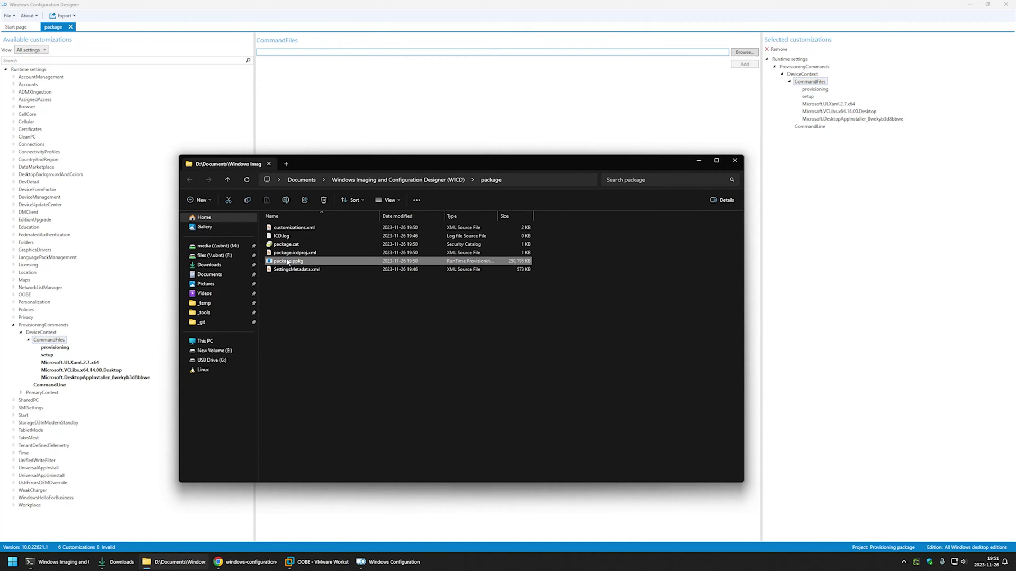
right_click(292, 261)
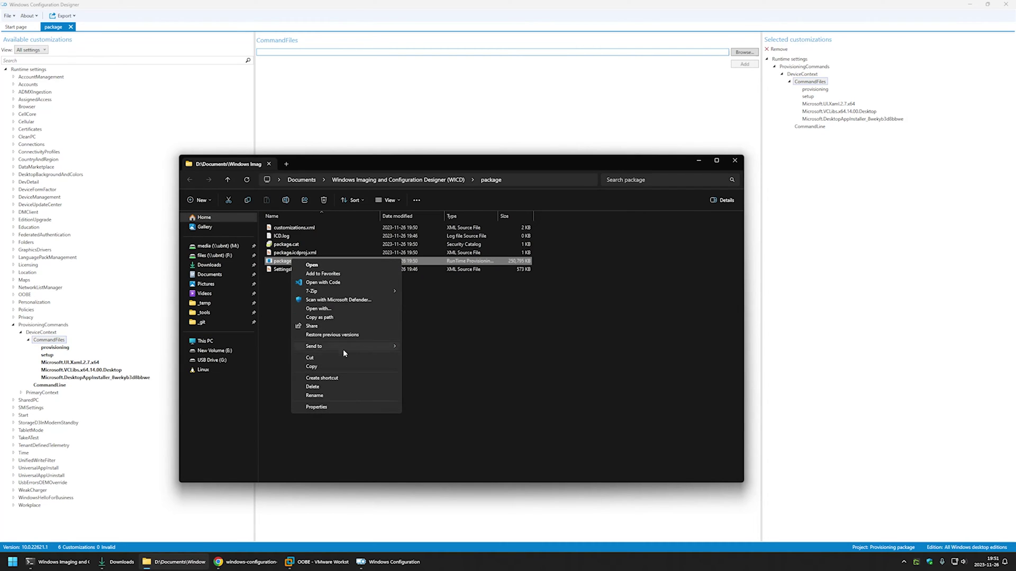
click(326, 365)
click(313, 560)
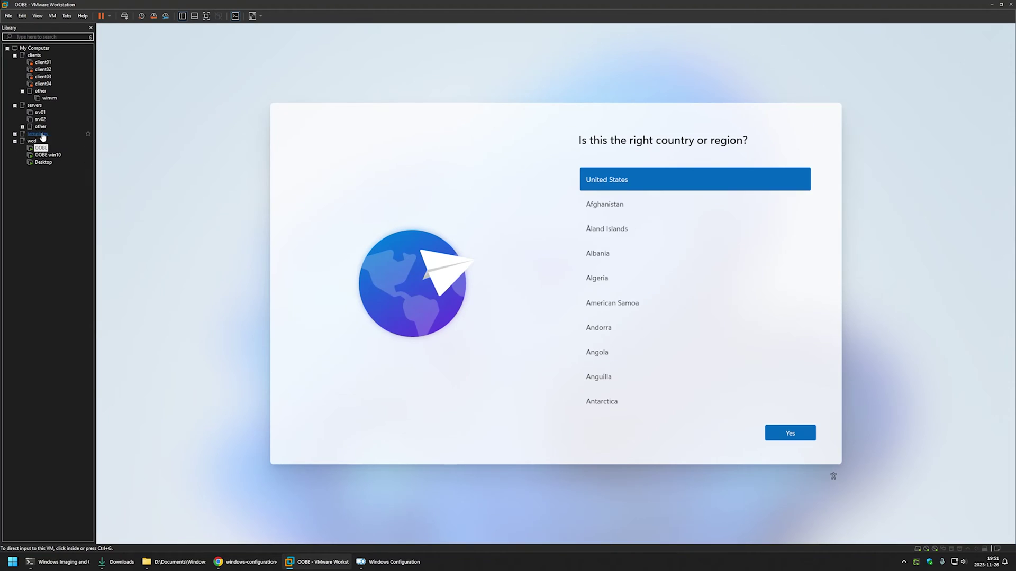
Paste package.ppkg onto the Desktop VM's desktop and run it with admin approval
click(44, 163)
click(339, 190)
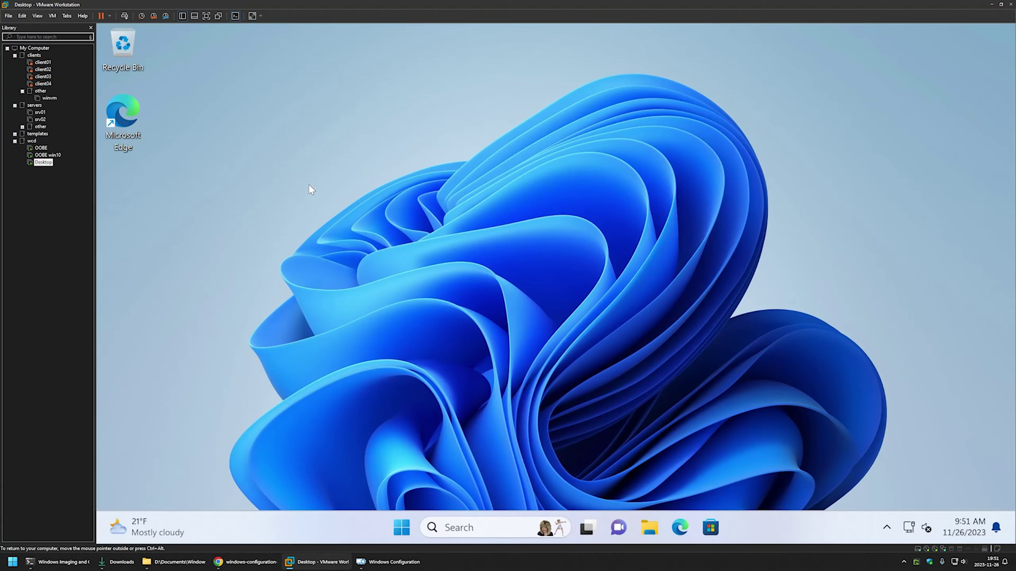
right_click(321, 193)
click(338, 206)
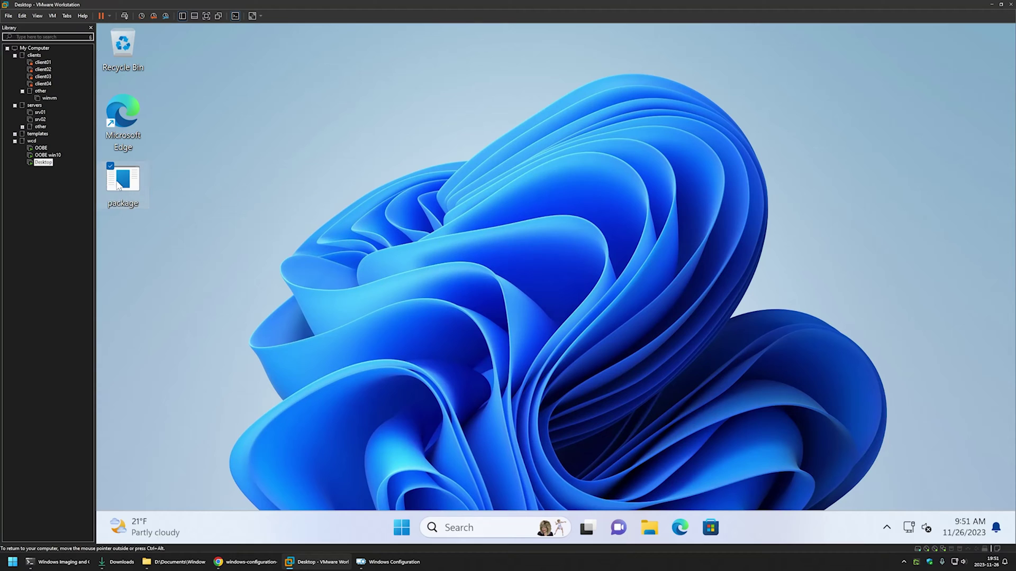
click(116, 184)
double_click(116, 183)
click(487, 389)
Browse to C:\ProgramData\provisioning and select the three winget packages and provisioning.ps1
click(649, 527)
click(468, 107)
text(c)
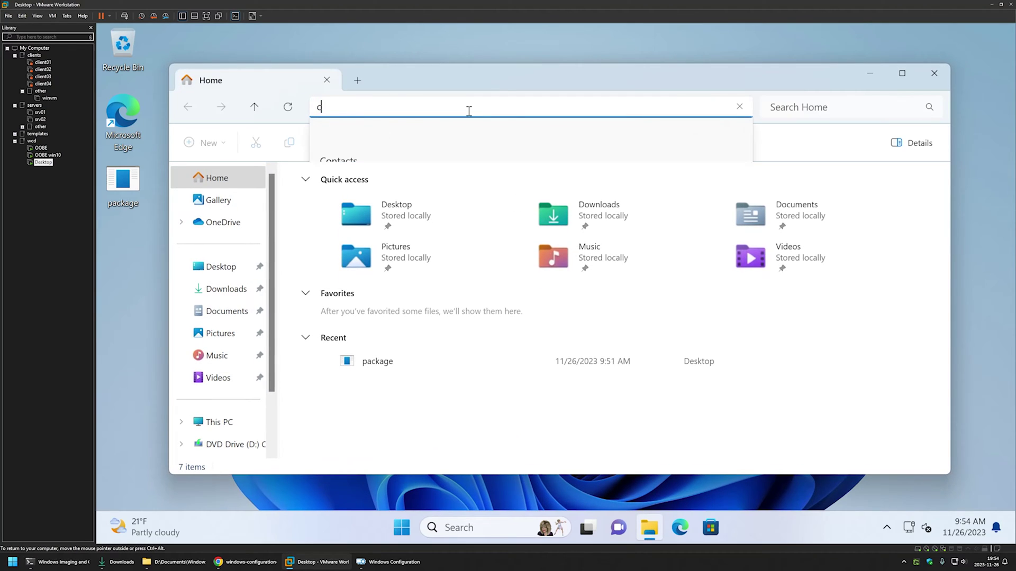
text(:\prog)
key(Down)
key(Down)
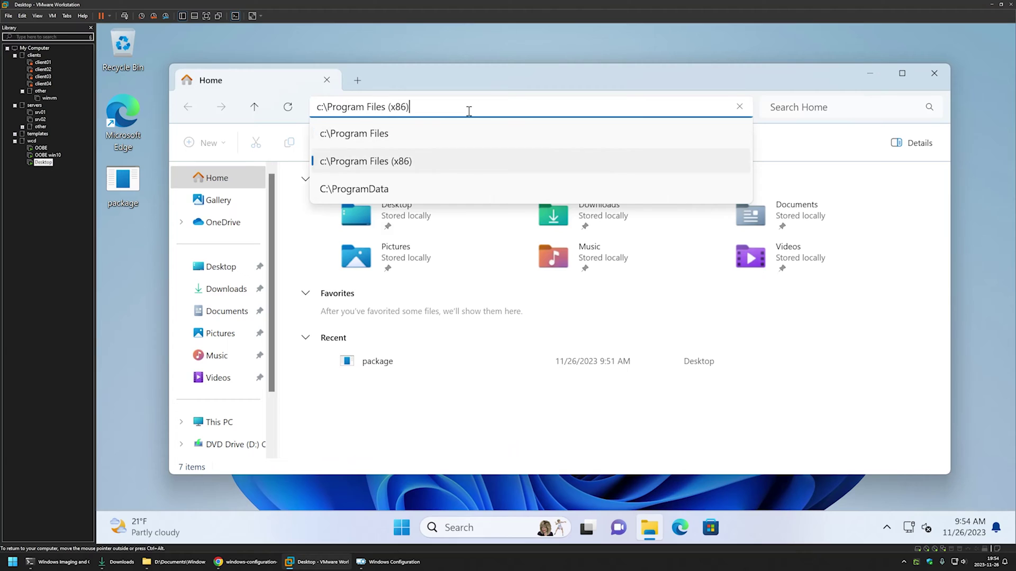
key(Down)
key(Return)
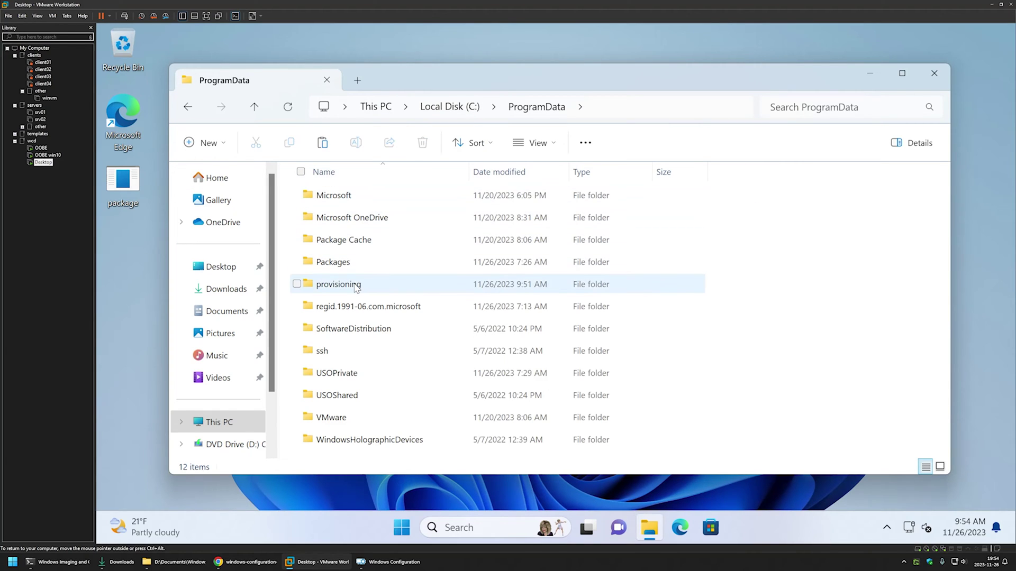
double_click(397, 288)
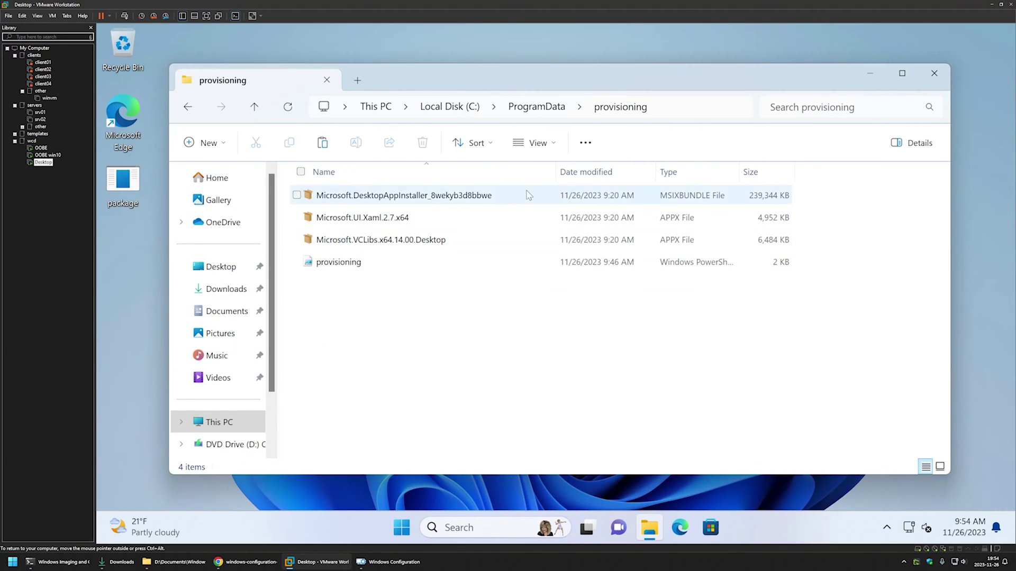
drag(830, 239, 291, 185)
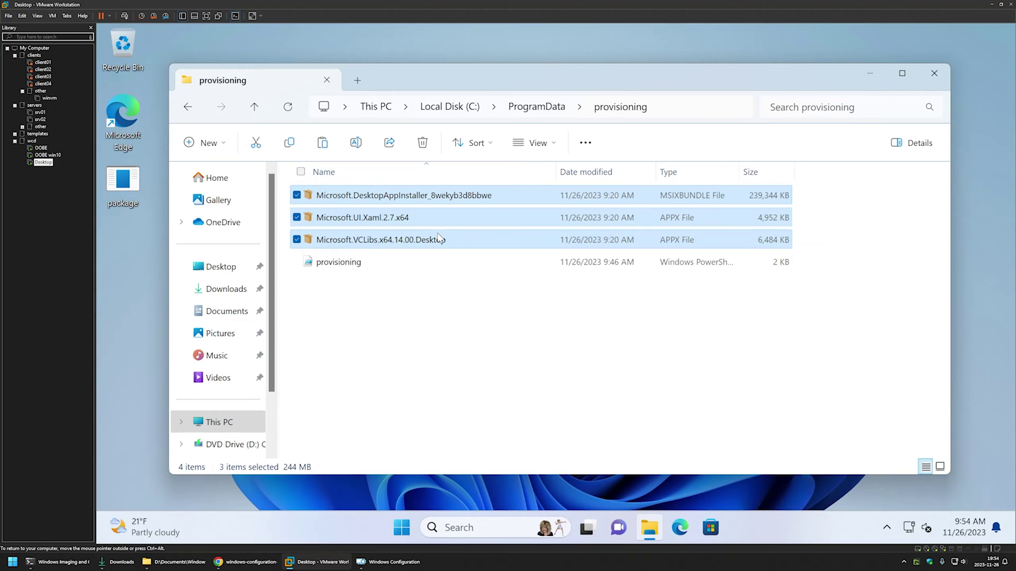
click(426, 262)
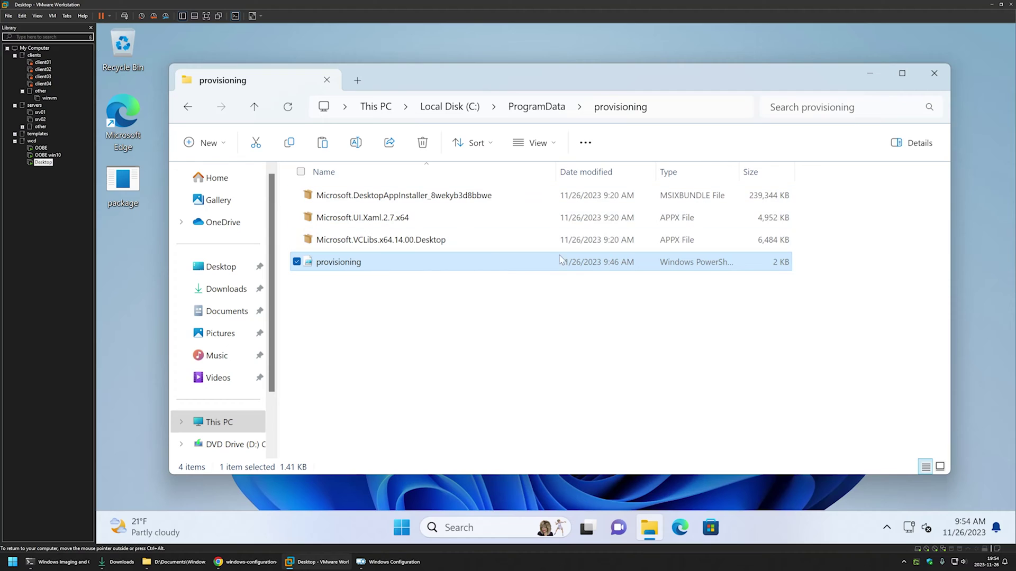
Launch Registry Editor (regedit) inside the VM with admin approval
click(403, 523)
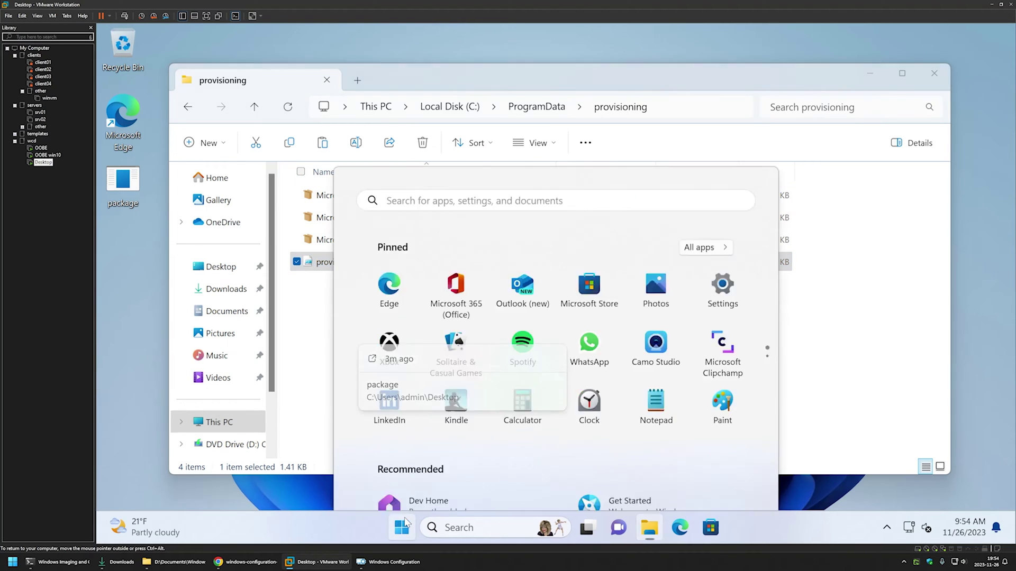
text(regedit)
key(Return)
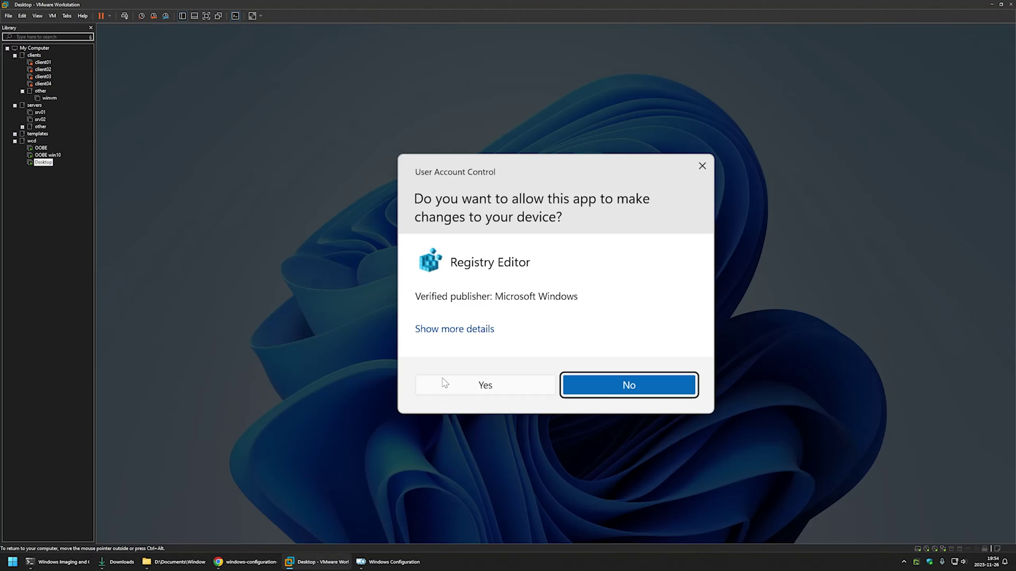
click(446, 380)
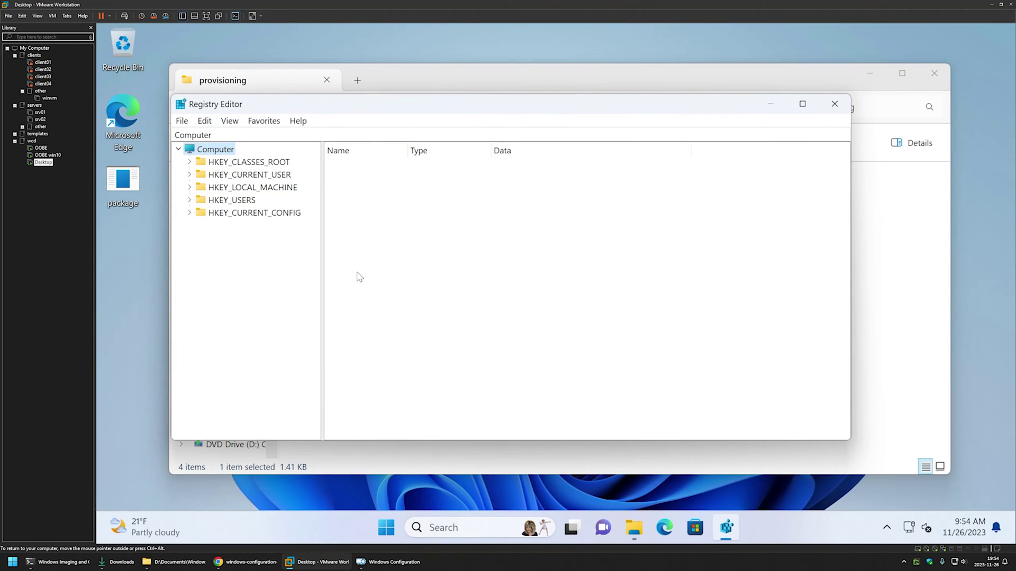
Navigate to HKLM\SOFTWARE\Microsoft\Windows\CurrentVersion\RunOnce to show its values
double_click(263, 188)
double_click(243, 252)
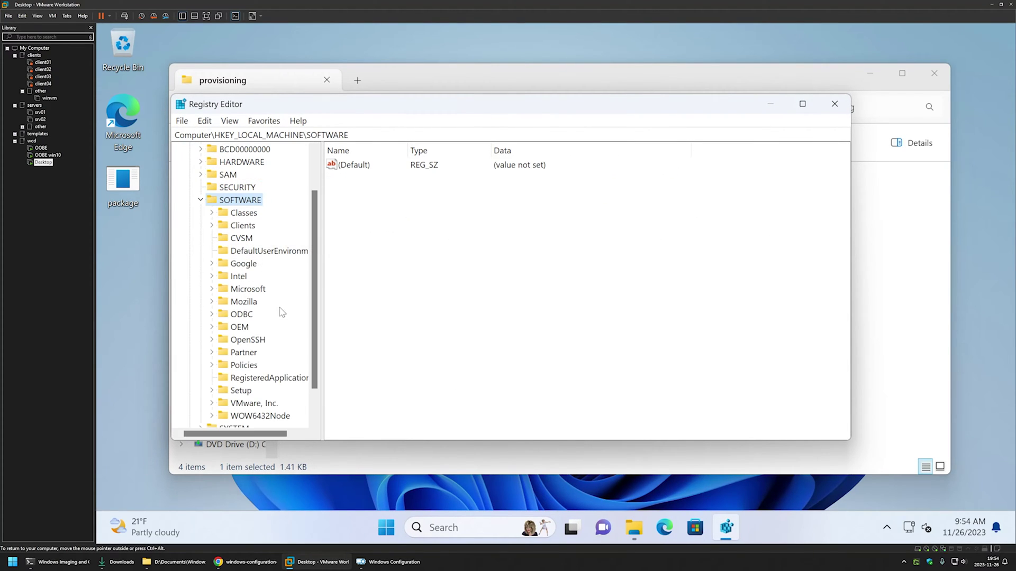
double_click(253, 291)
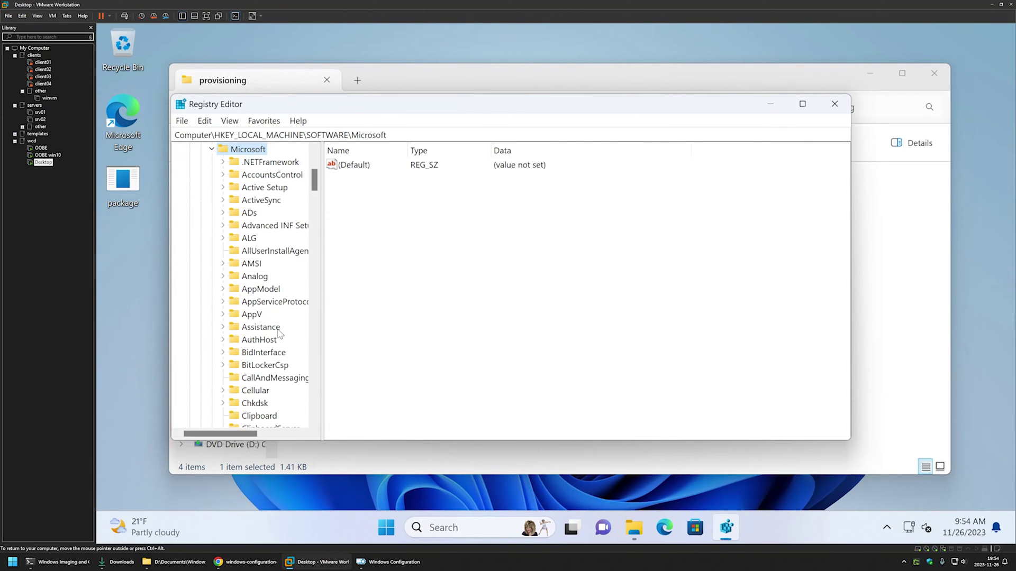
key(w)
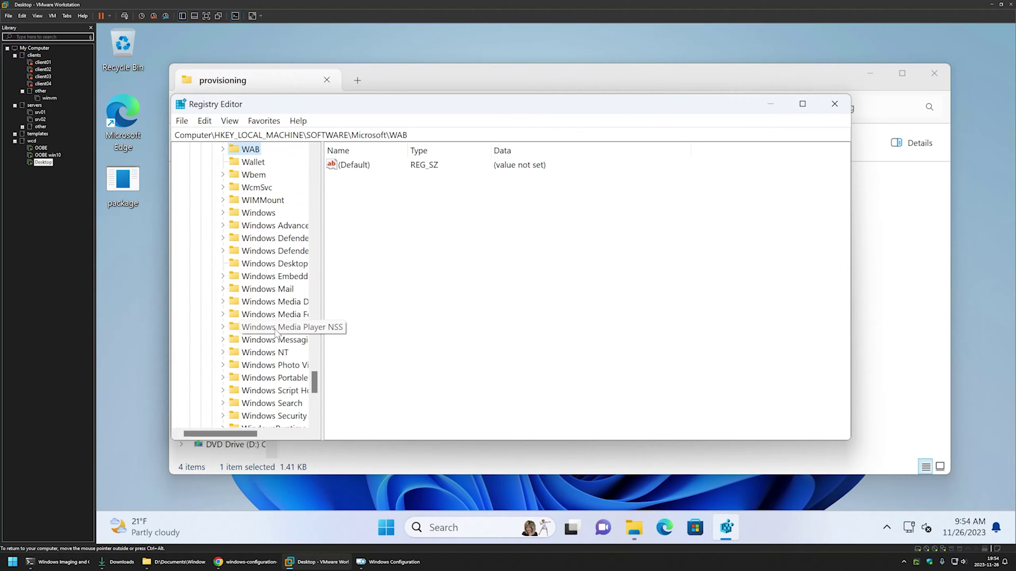
double_click(265, 212)
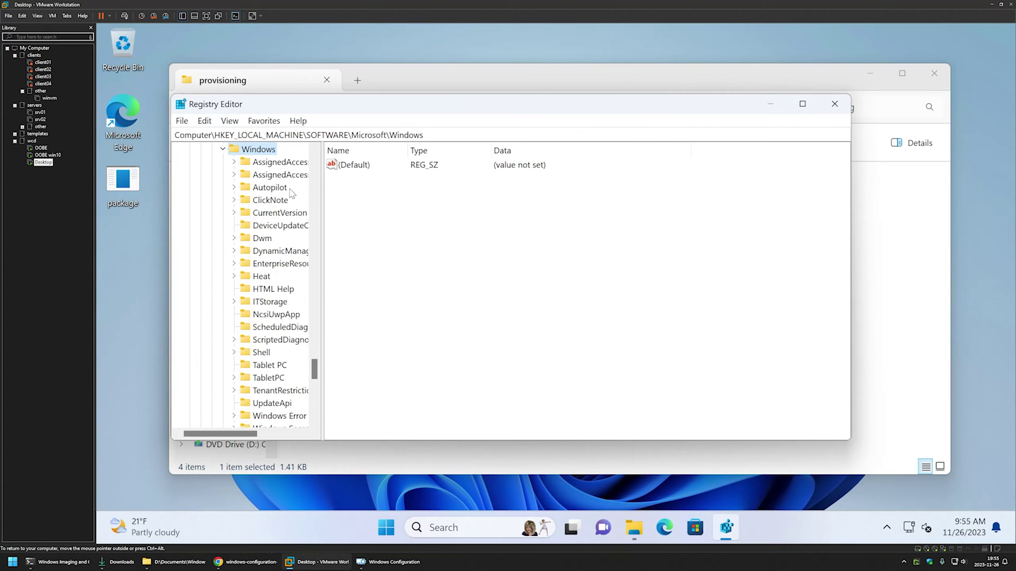
double_click(289, 214)
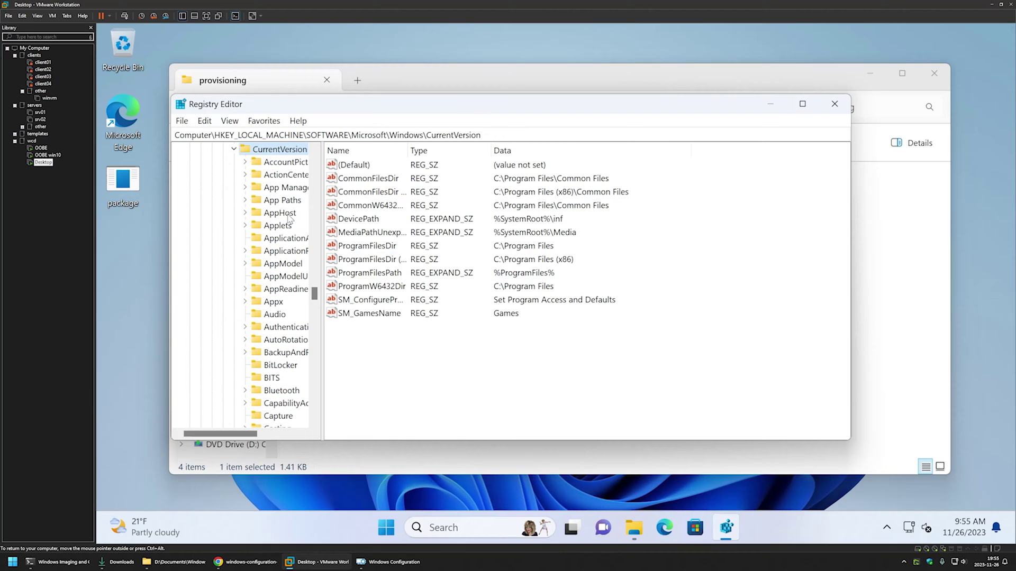
scroll(289, 218, down, 12)
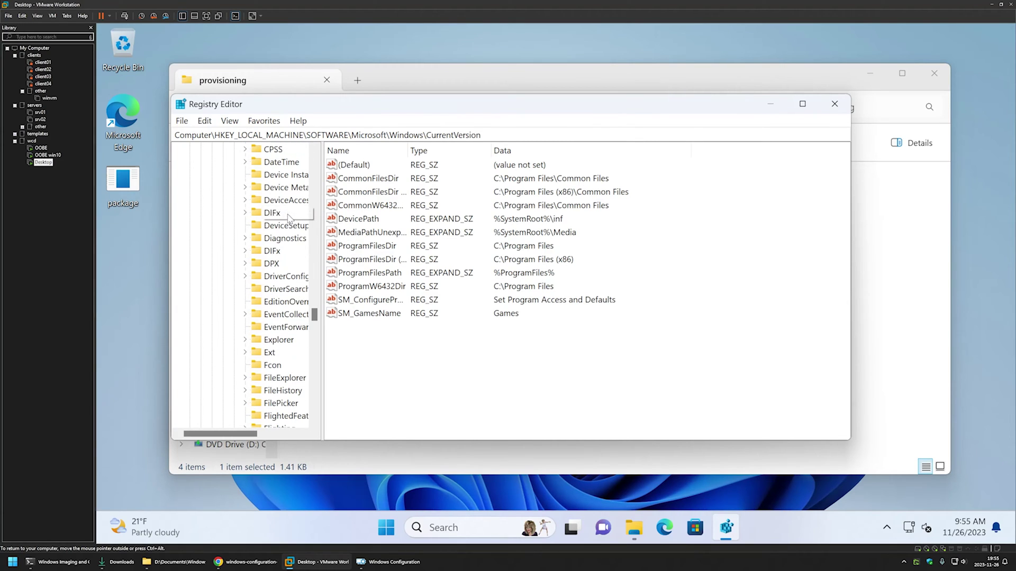
scroll(288, 218, down, 20)
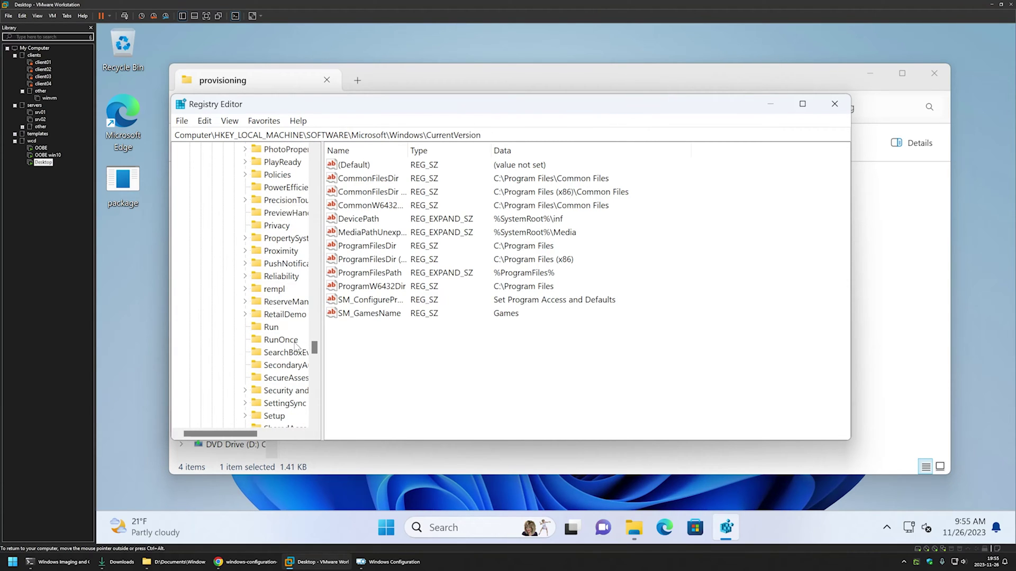
click(289, 343)
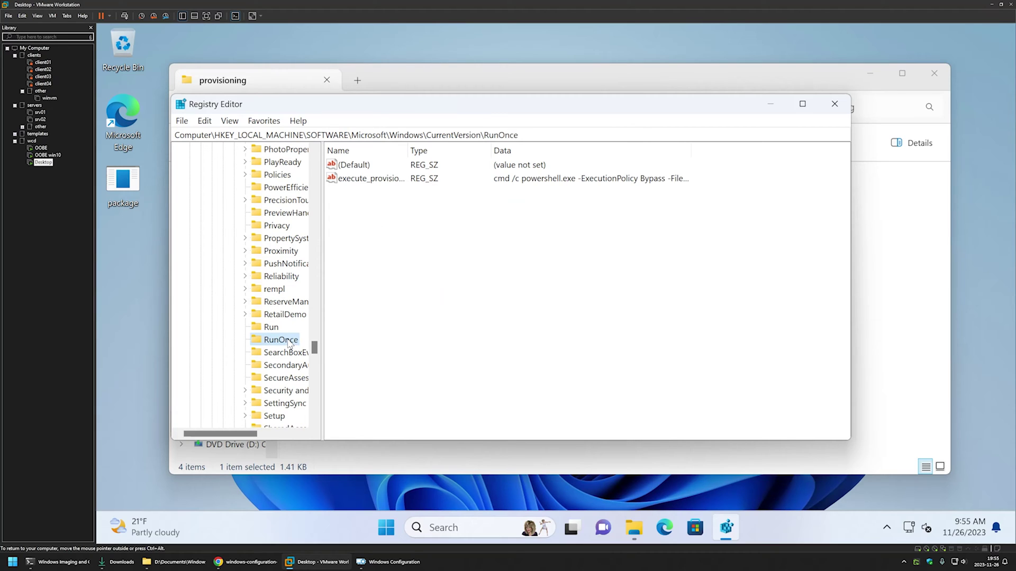
Inspect the execute_provisioning value's command, then close it and Registry Editor unchanged
double_click(415, 105)
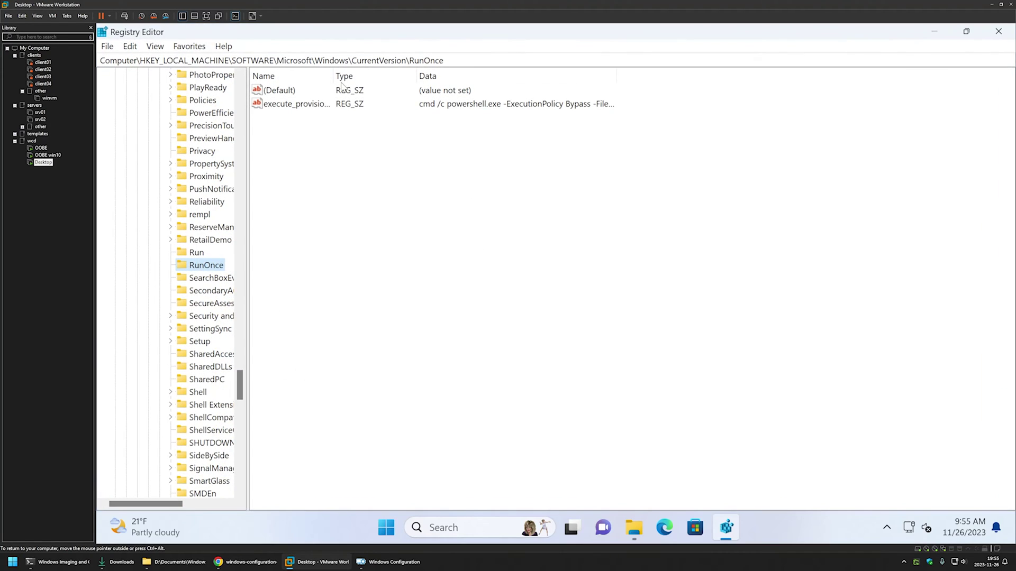
drag(333, 75, 430, 75)
click(299, 104)
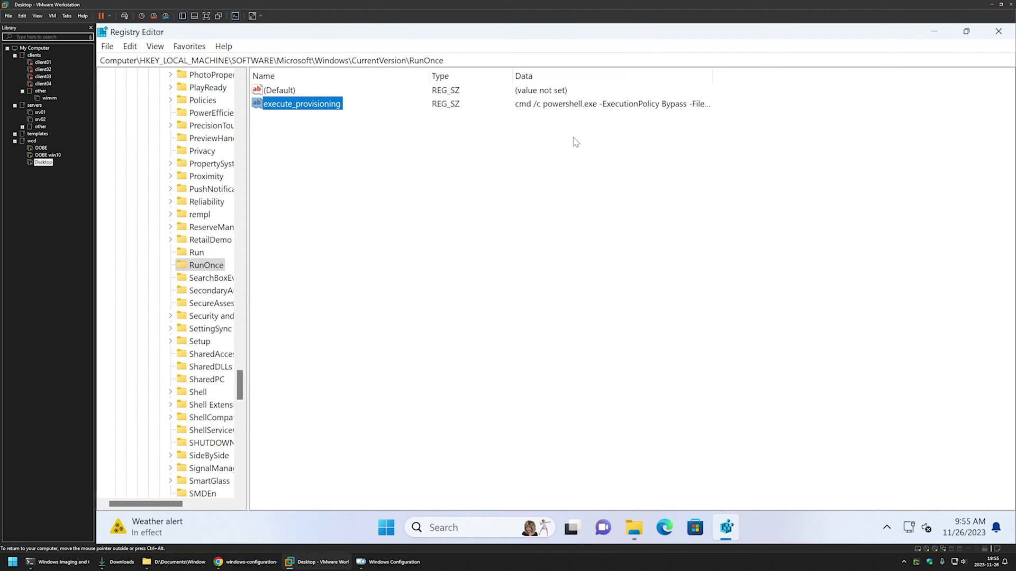
double_click(320, 105)
click(347, 162)
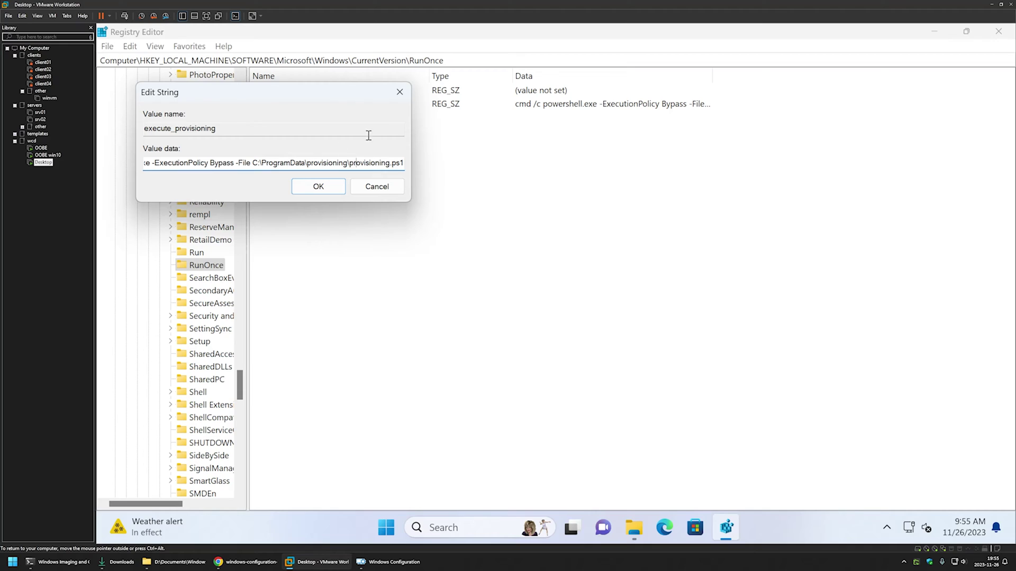
click(399, 92)
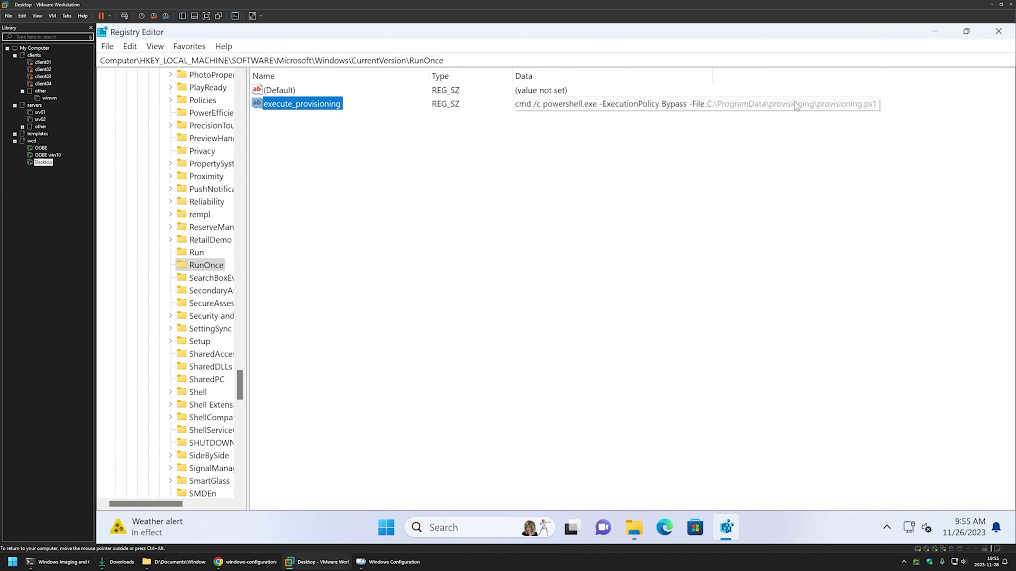
click(998, 31)
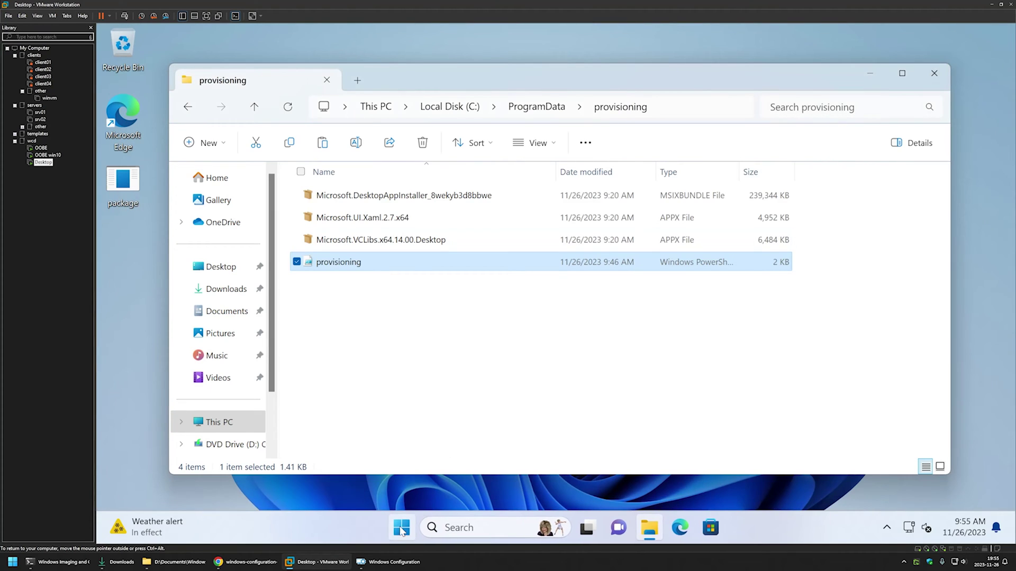
Sign the VM out and back in as admin with the account password, then return to the designer
click(402, 527)
click(413, 480)
click(411, 450)
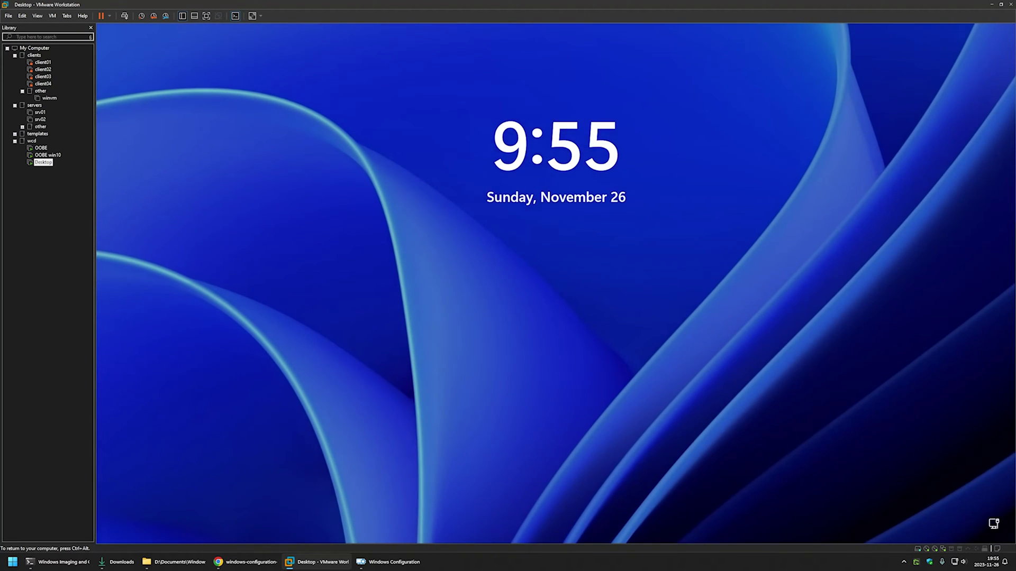
click(541, 378)
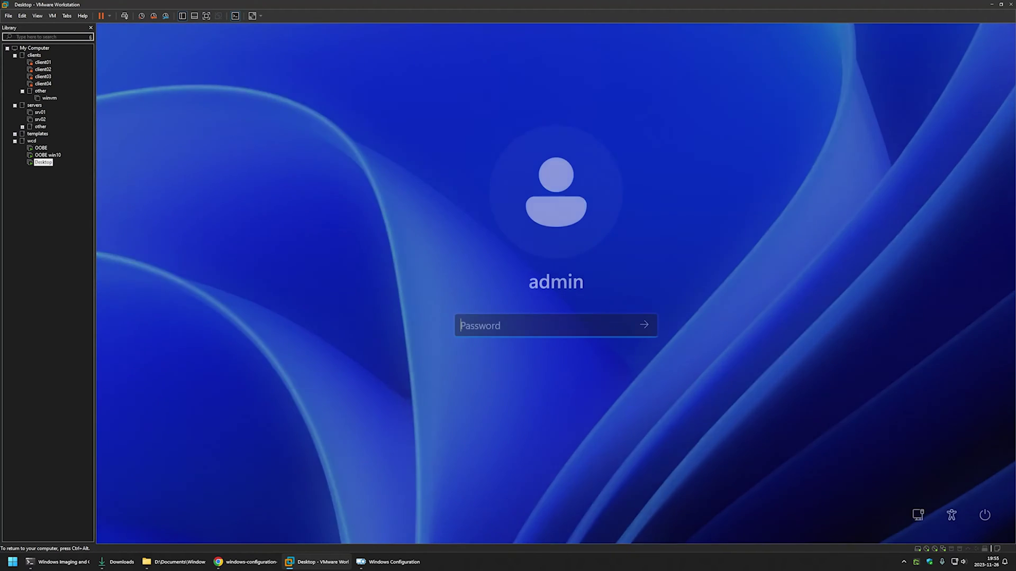
key(Return)
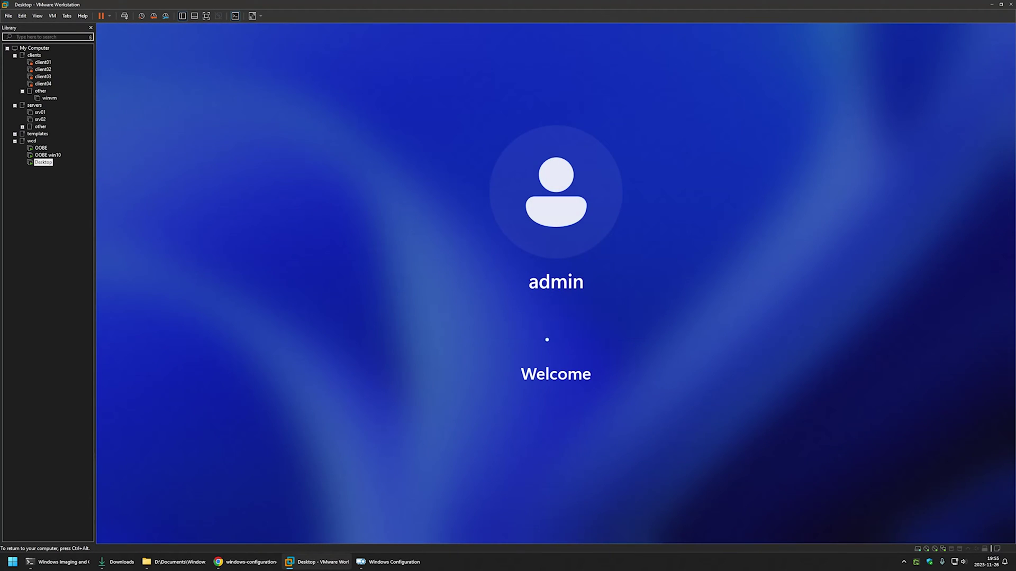
key(ctrl+alt)
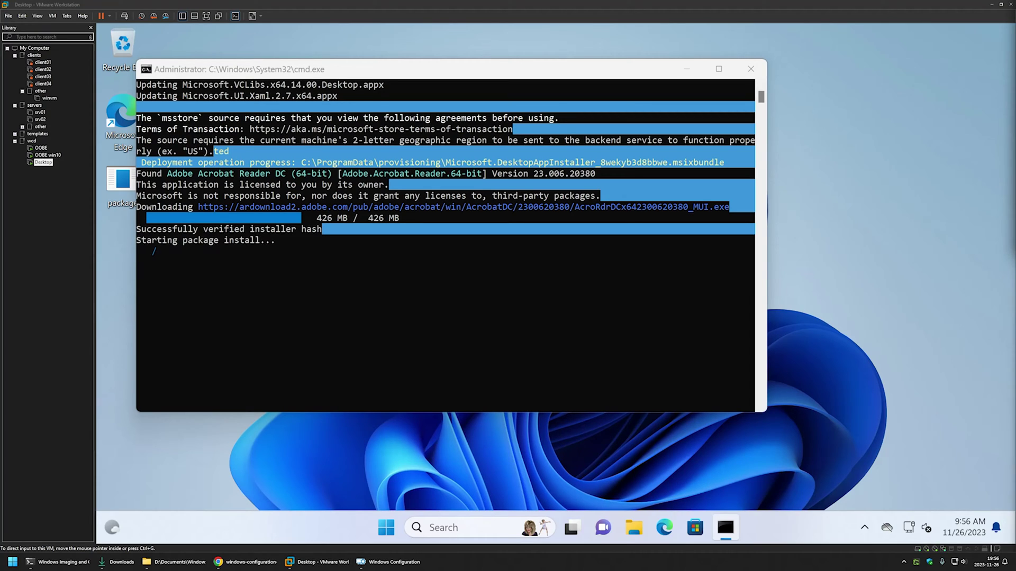
click(389, 562)
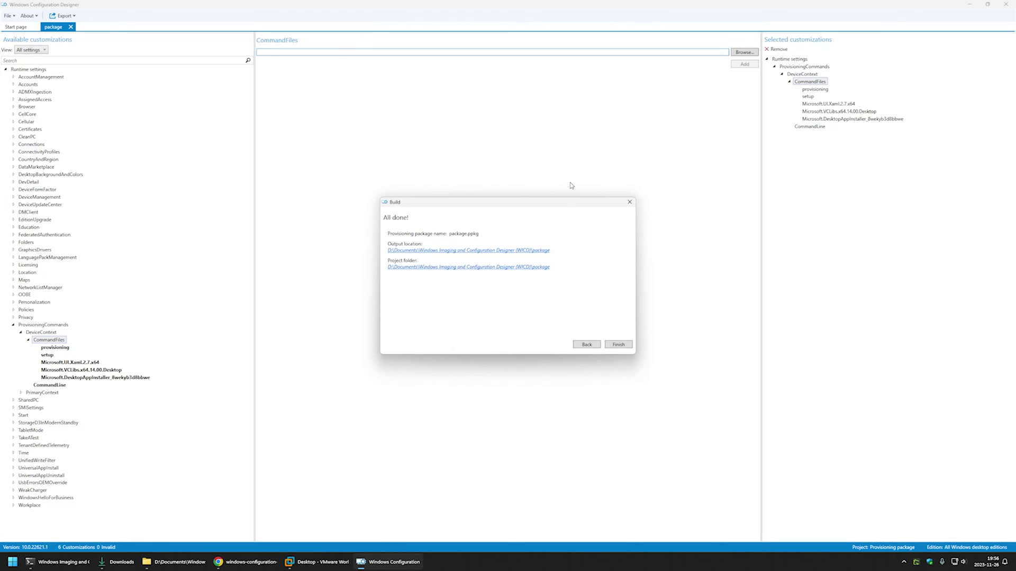
Close the finished build summary and expand ProvisioningCommands > PrimaryContext > Command
click(630, 201)
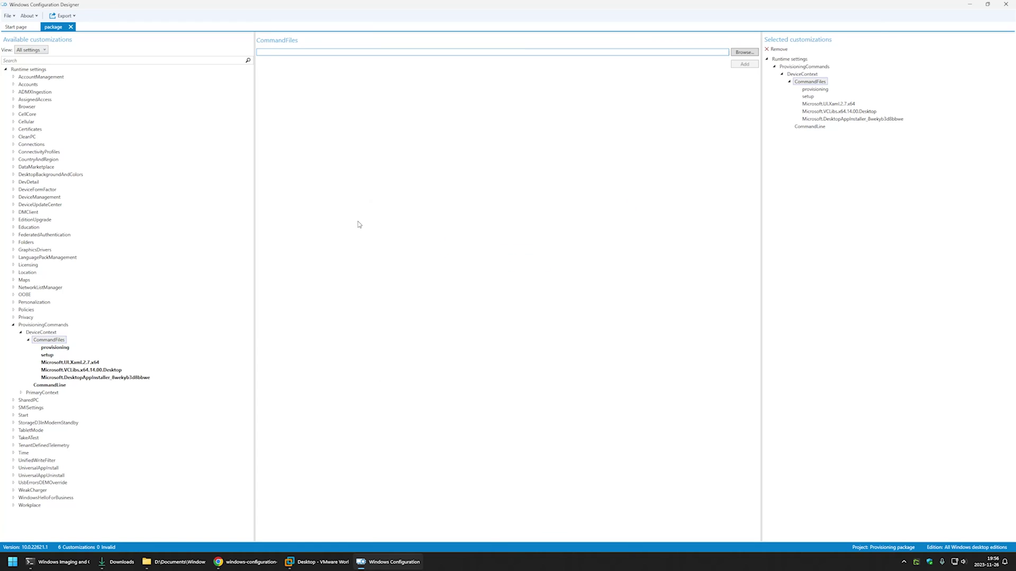
click(21, 393)
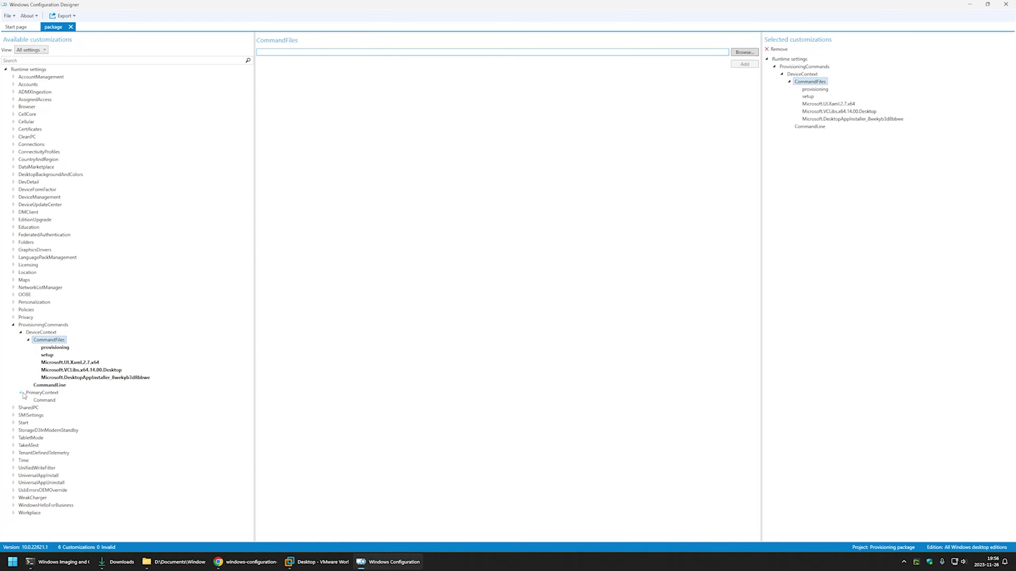
click(44, 400)
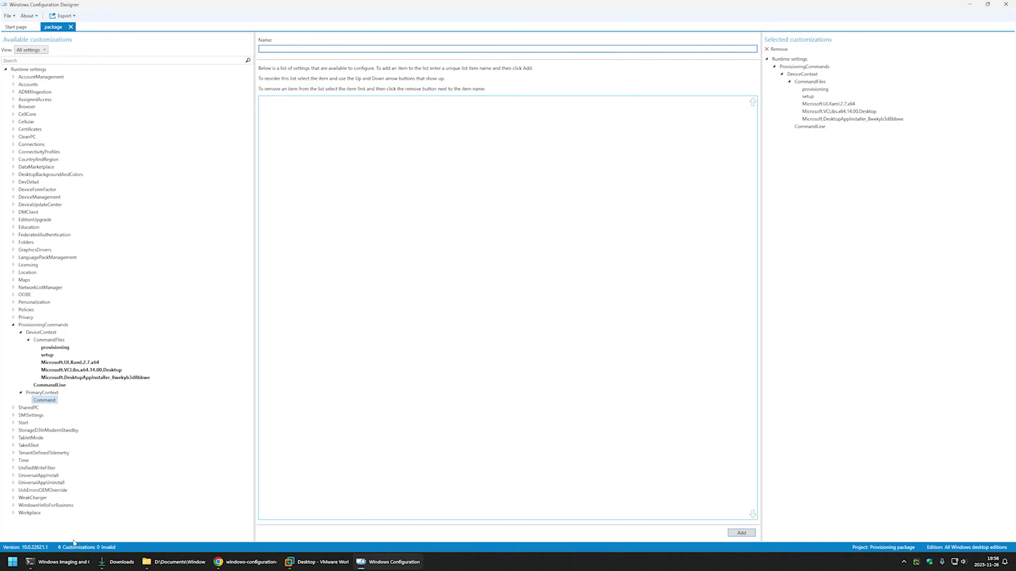
Check the Skip OOBE objective in the GitHub README
click(246, 562)
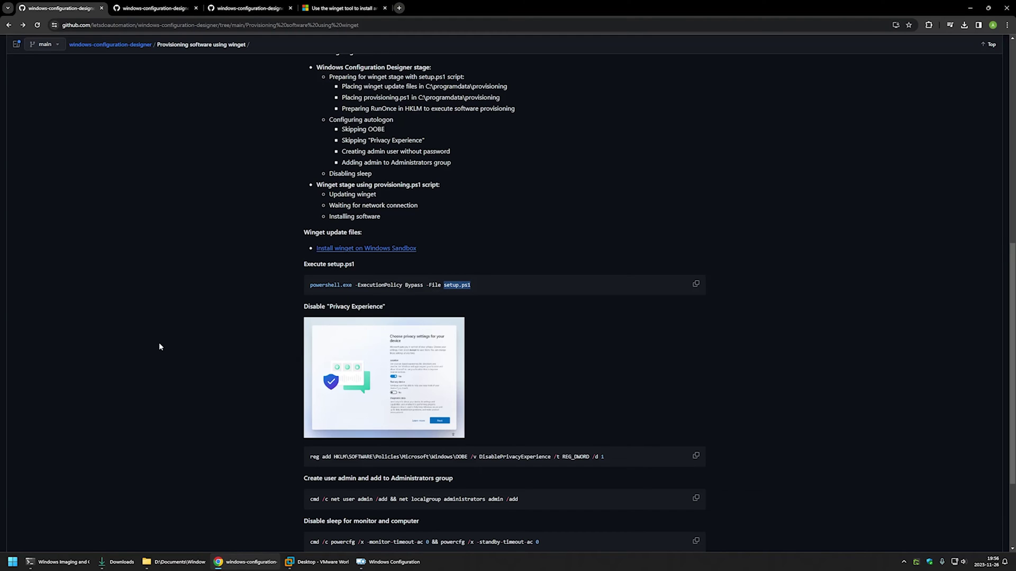
scroll(159, 346, up, 5)
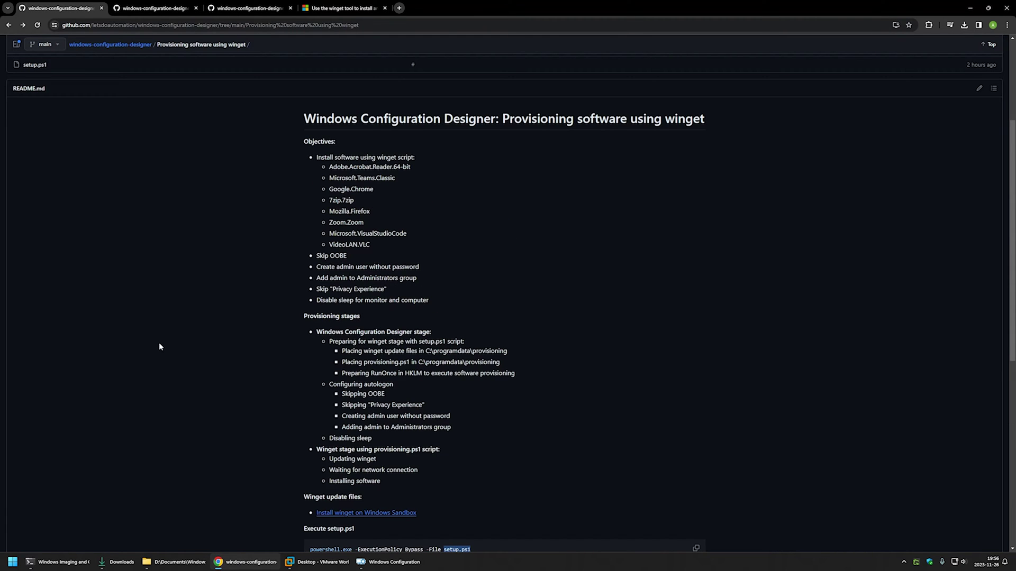
drag(348, 256, 316, 256)
click(373, 561)
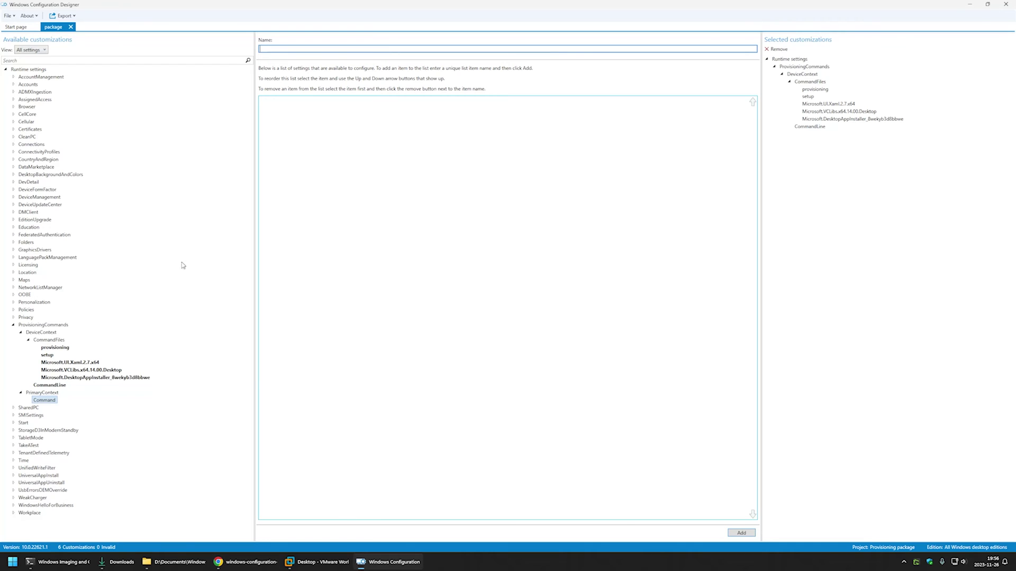
Set OOBE > Desktop > HideOobe to TRUE
click(13, 295)
click(29, 303)
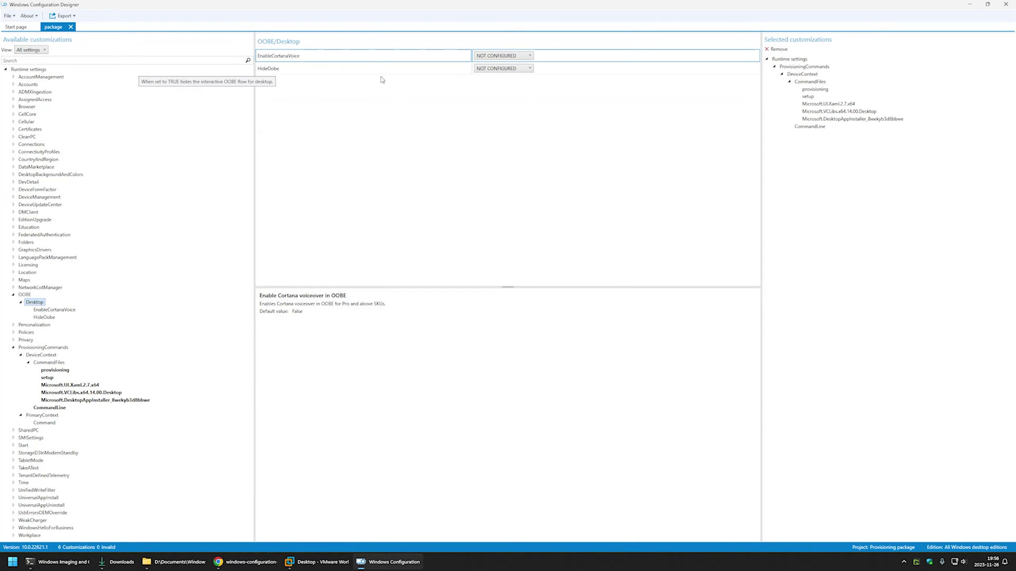
click(519, 69)
click(500, 92)
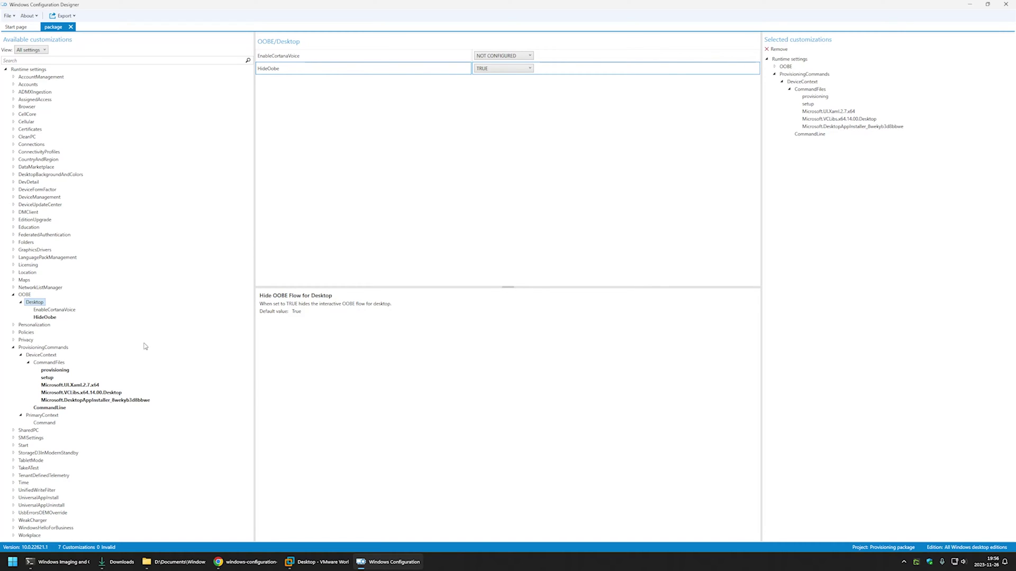
click(40, 423)
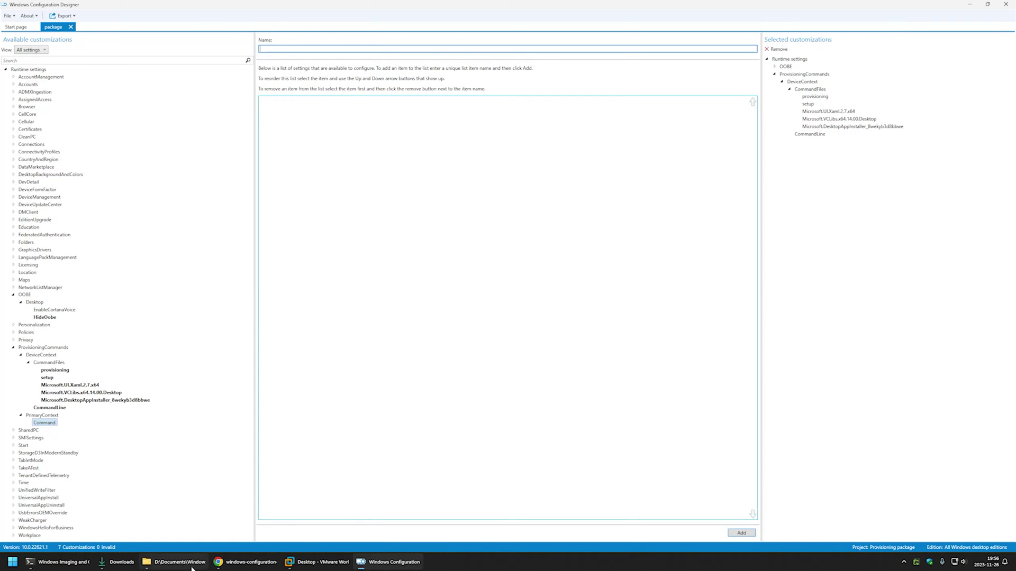
Highlight the admin-user objectives and the cmd /c net user admin command line in the README
click(246, 562)
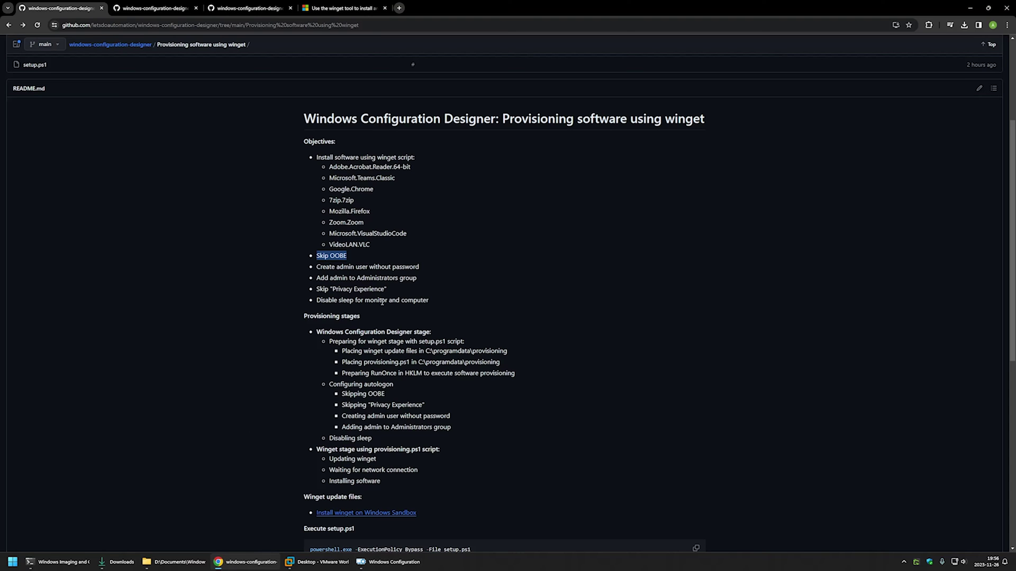
drag(424, 267, 316, 268)
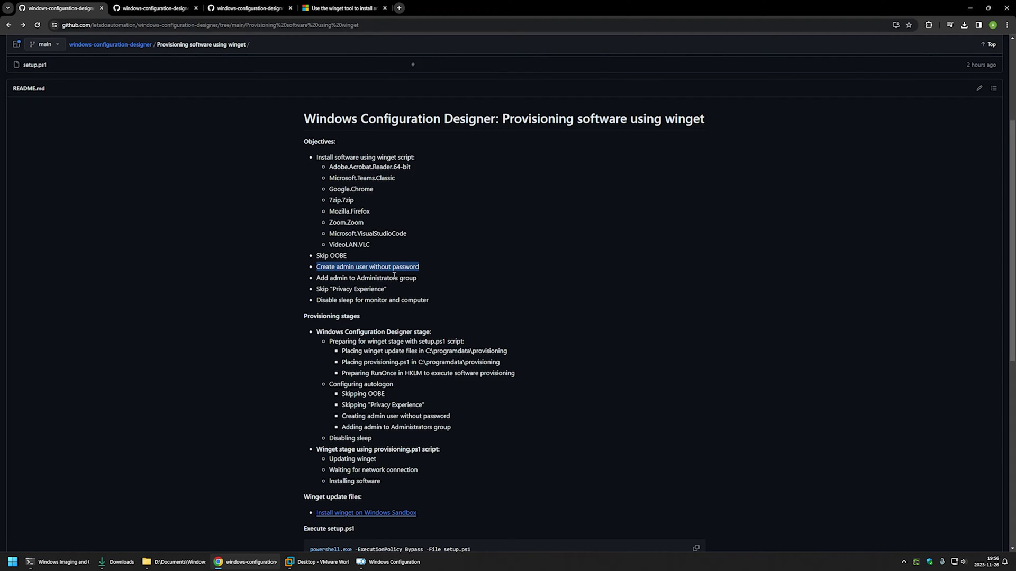
drag(421, 279, 324, 278)
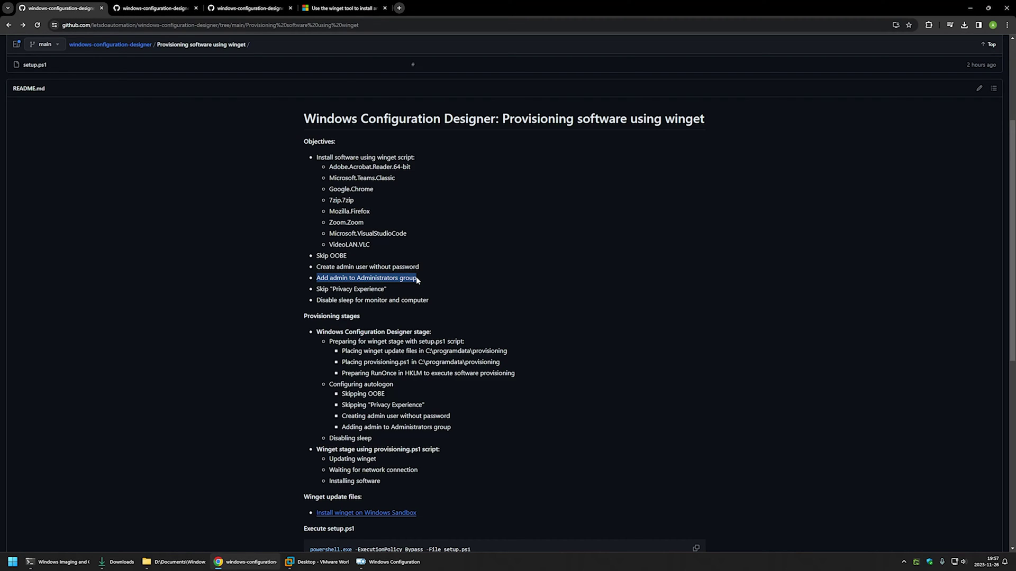
scroll(418, 280, down, 8)
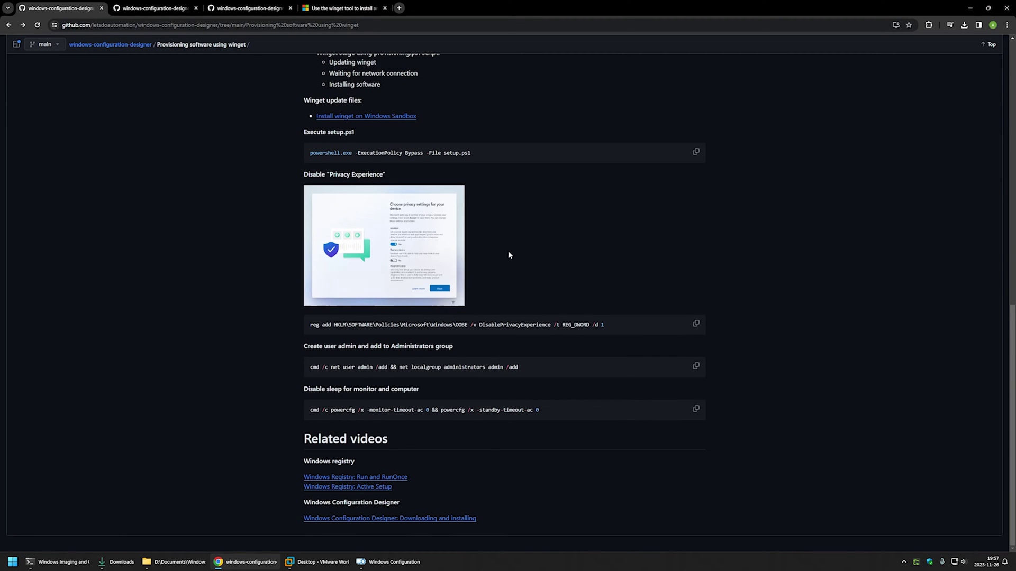
drag(527, 377, 305, 368)
drag(311, 366, 519, 368)
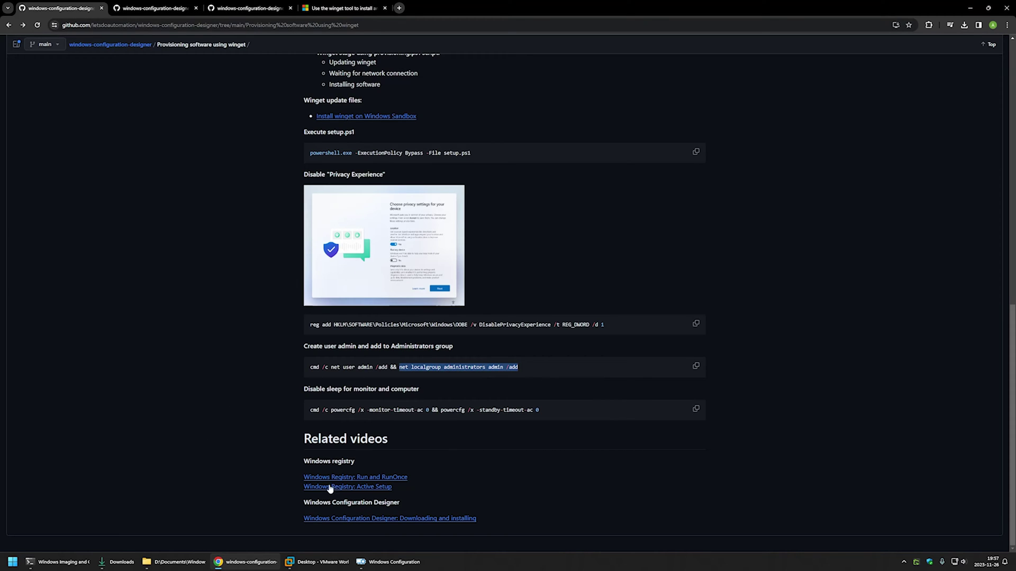
click(392, 561)
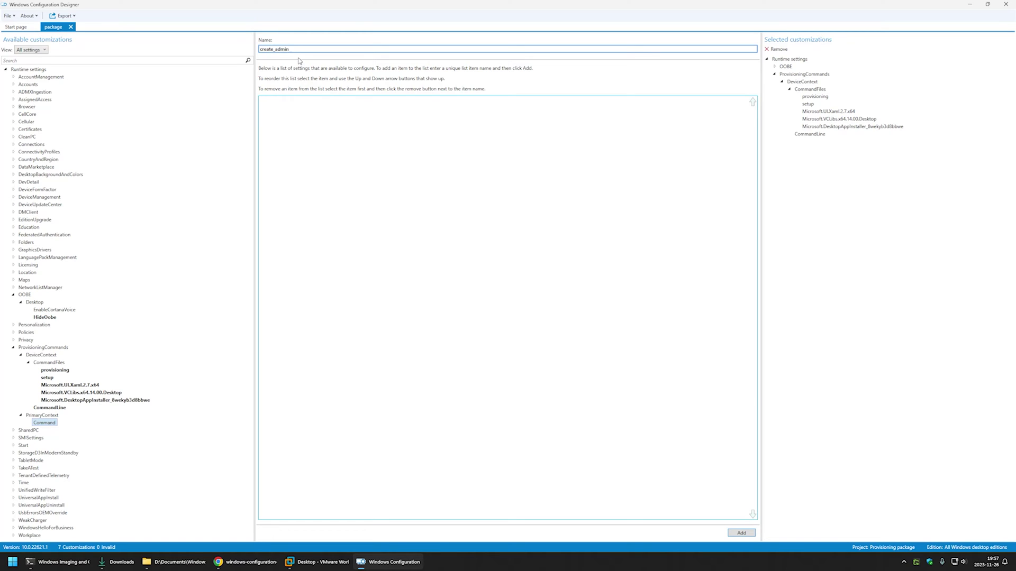
Add create_admin as a PrimaryContext command and display its CommandLine setting
click(740, 533)
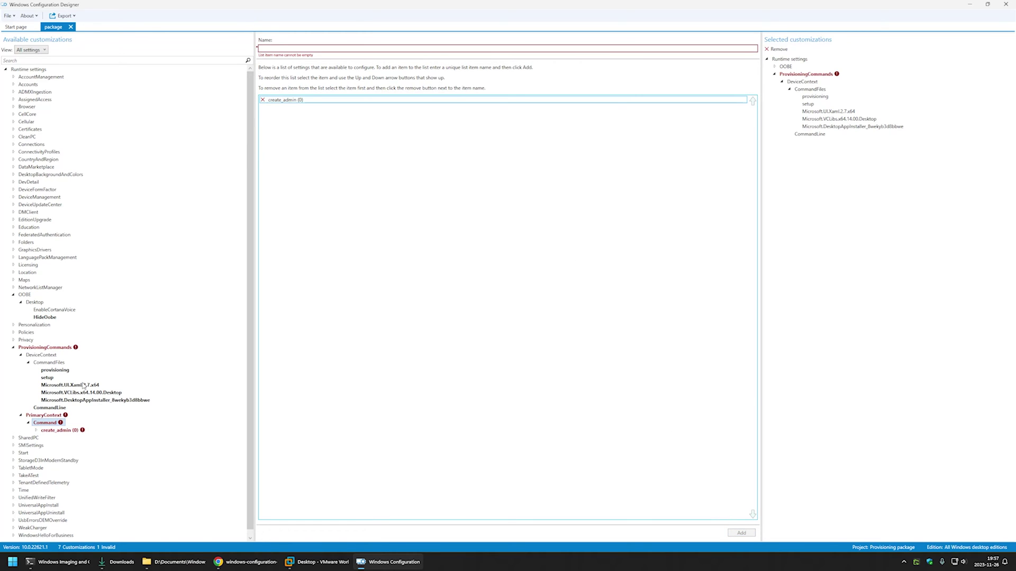
click(58, 431)
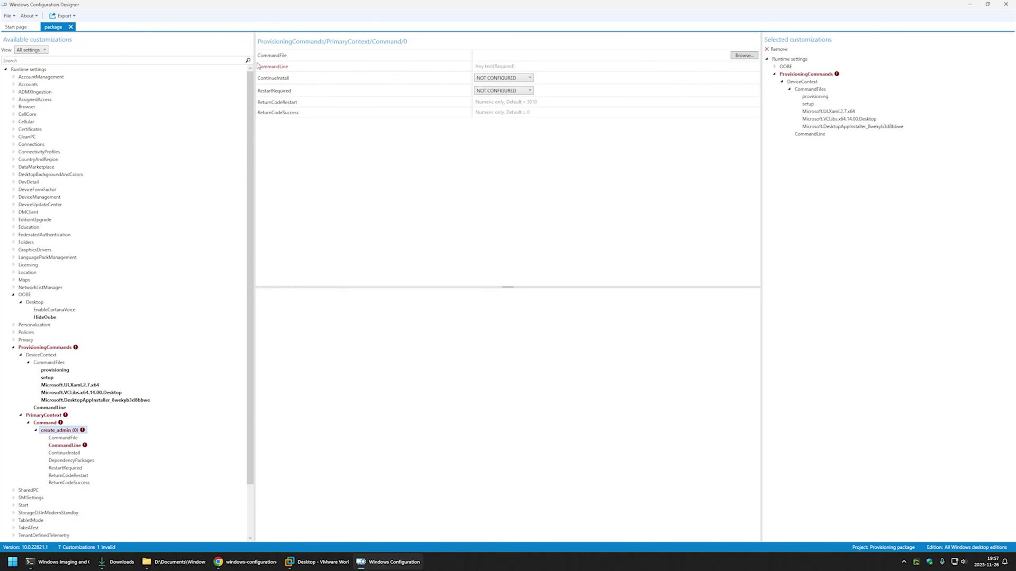
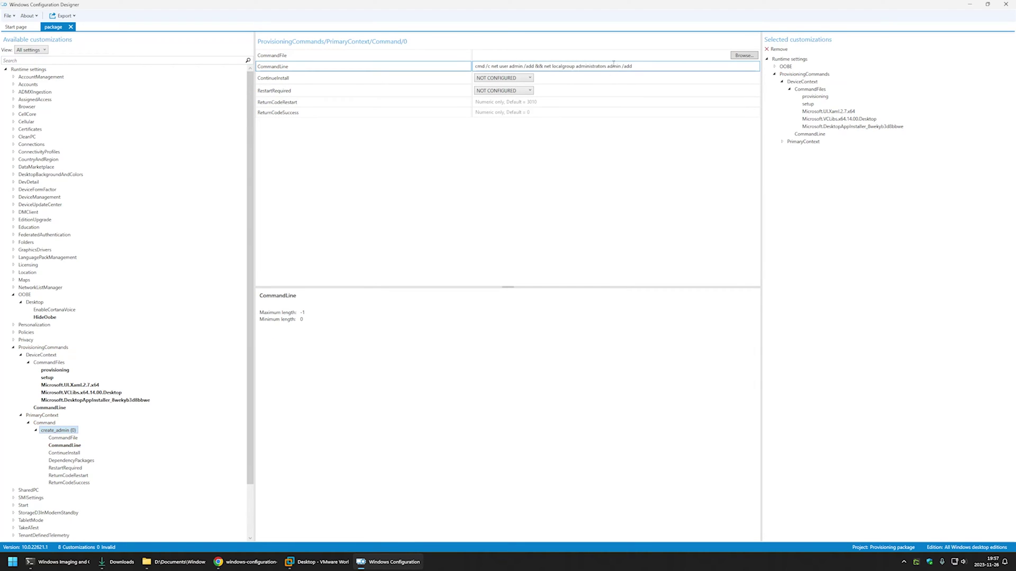
In the GitHub README, select the reg add DisablePrivacyExperience command under Skip "Privacy Experience"
click(234, 564)
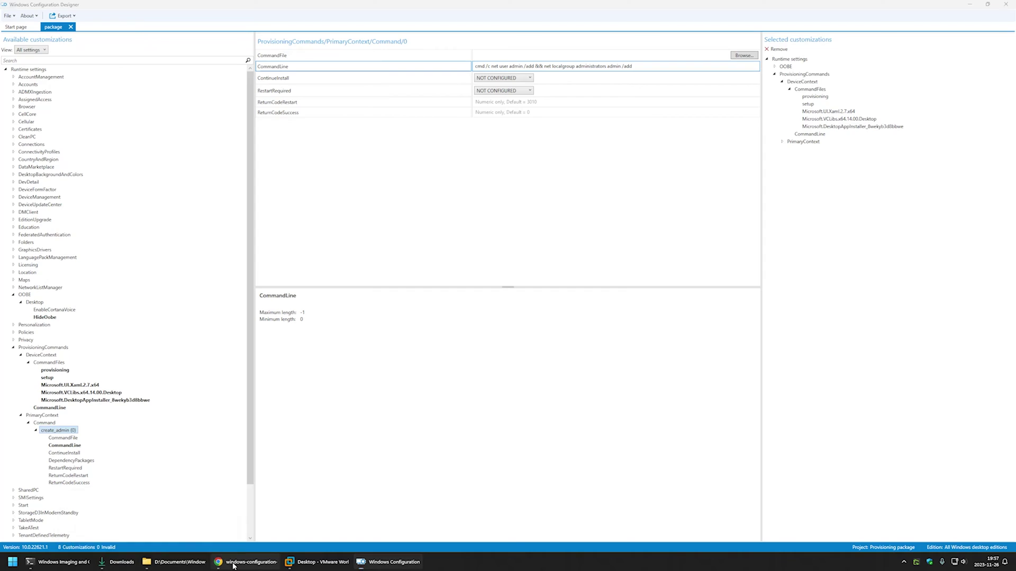
click(232, 563)
scroll(297, 283, up, 7)
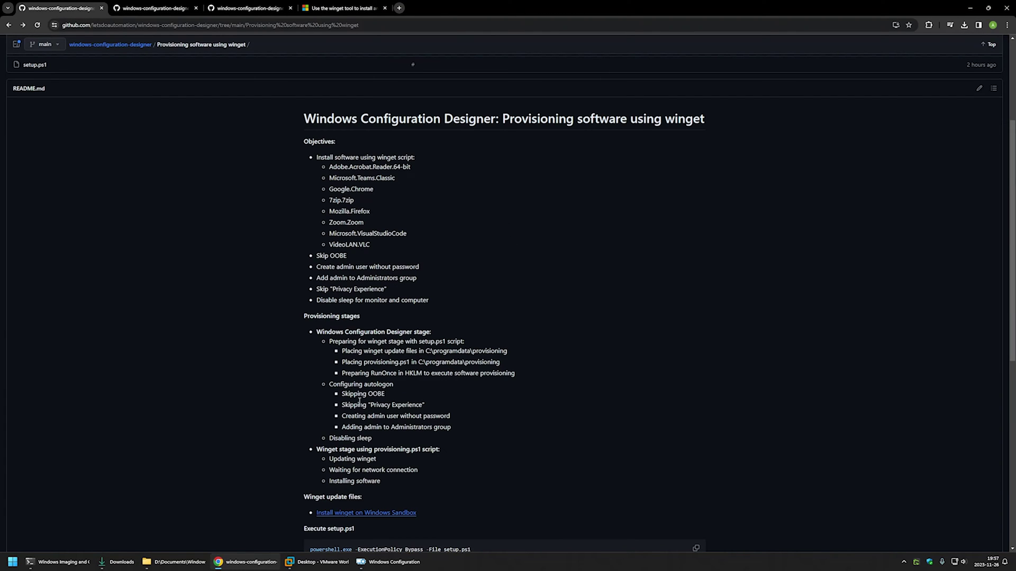
drag(421, 277, 232, 286)
scroll(233, 280, down, 7)
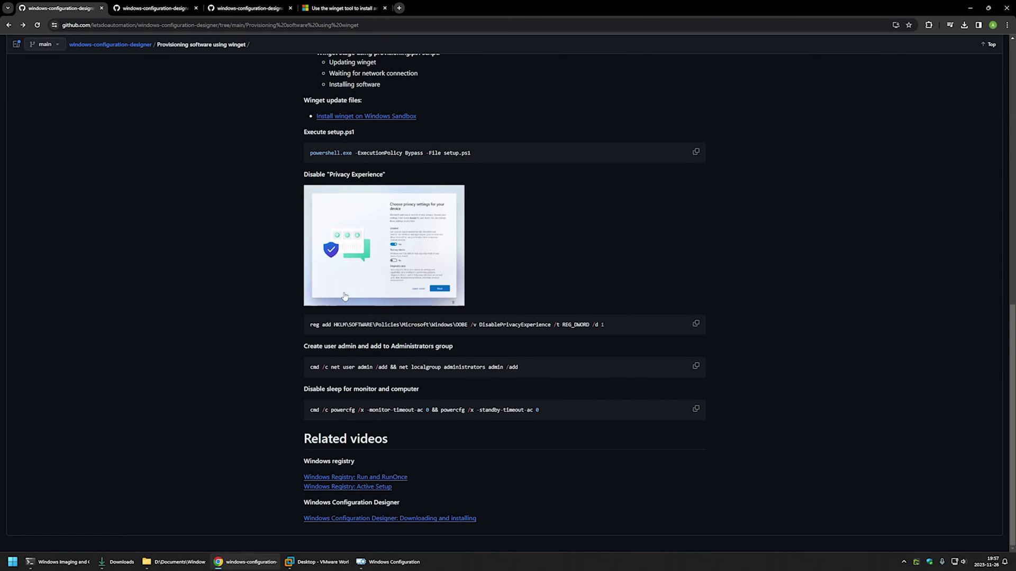
drag(603, 324, 312, 326)
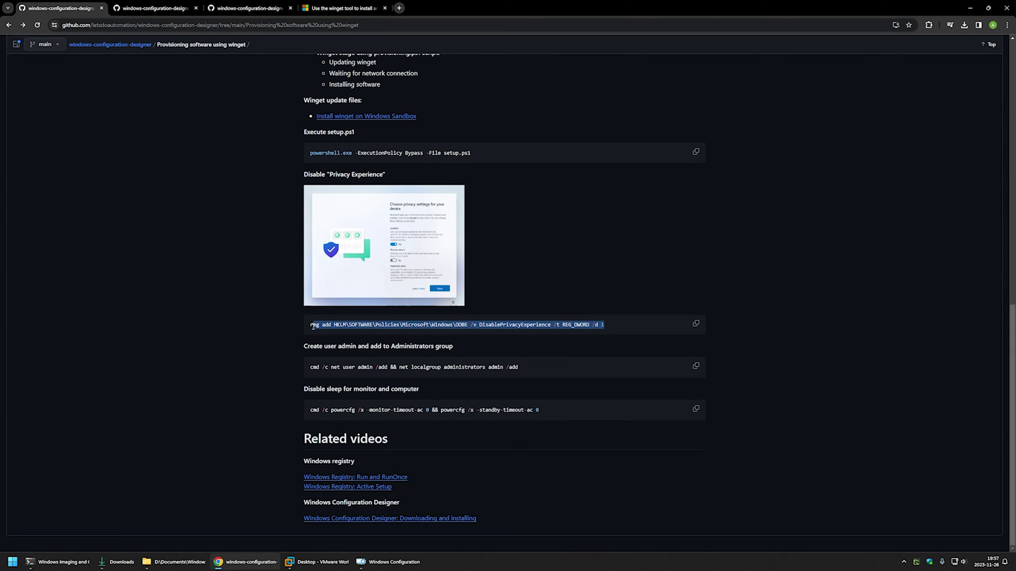
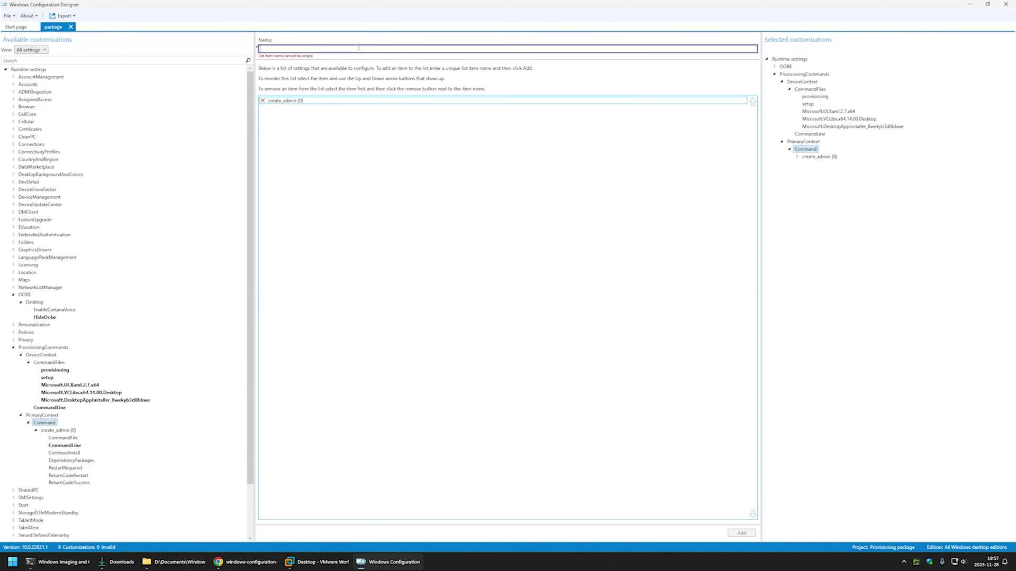
Add a skip_privacy command and paste the reg add DisablePrivacyExperience=1 command as its CommandLine
text(skip_privacy)
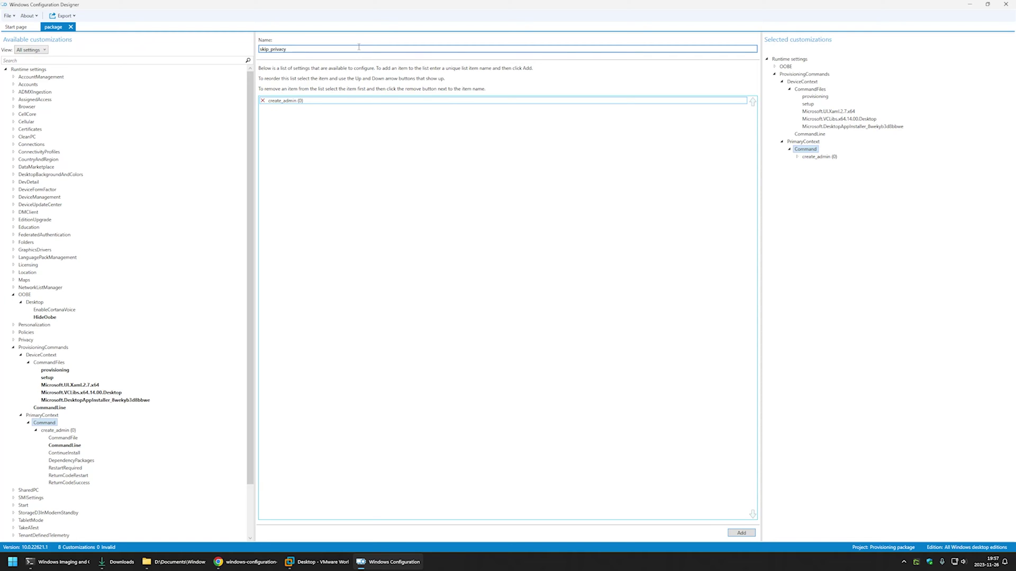
click(733, 534)
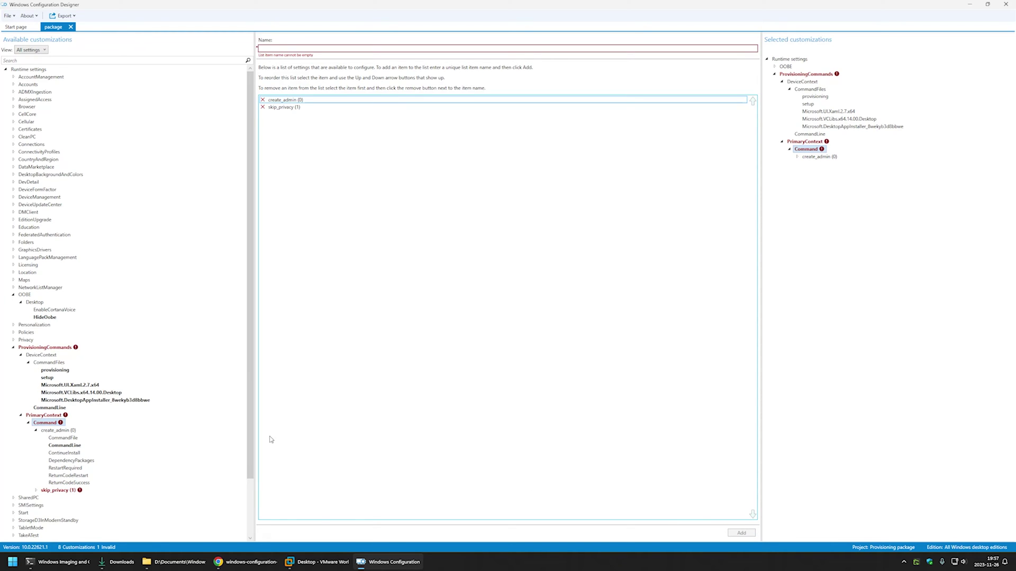
click(59, 491)
click(494, 66)
text(reg add HKLM\SOFTWARE\Policies\Microsoft\Windows\OOBE /v DisablePrivacyExperience /t REG_DWORD /d 1)
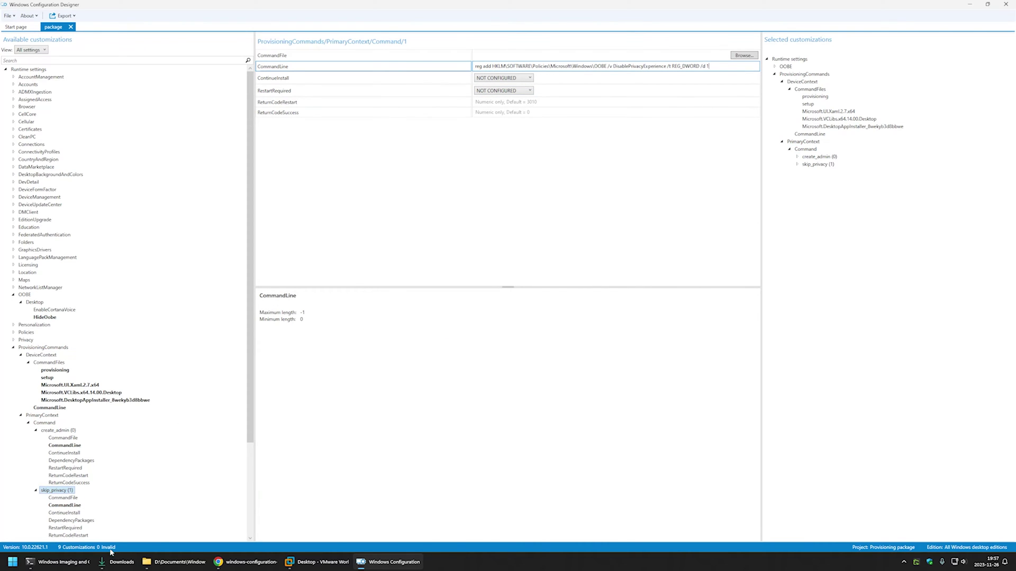
click(246, 562)
Highlight the README objectives, selecting the Disable sleep objective line
scroll(277, 284, up, 8)
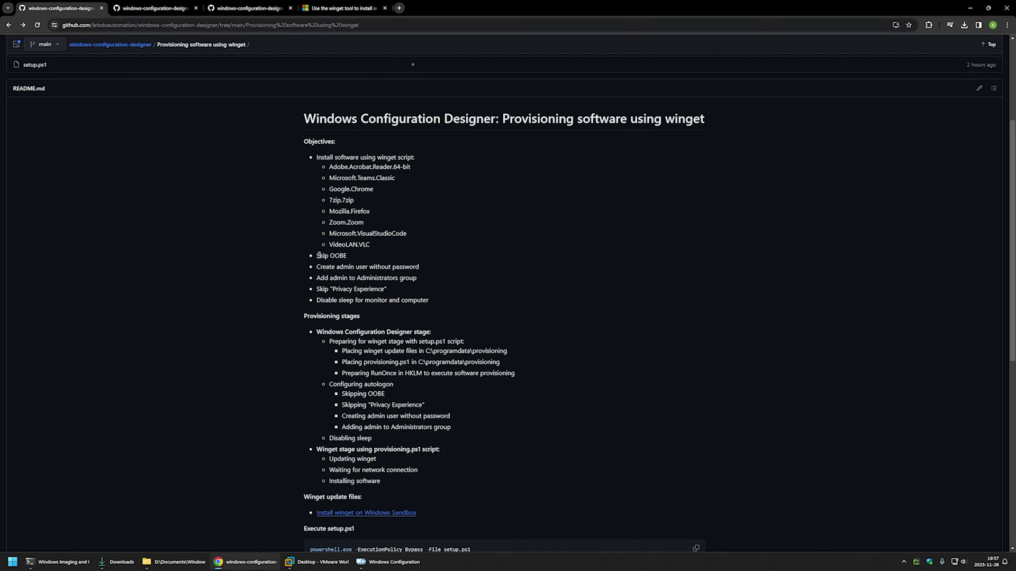
drag(318, 256, 365, 292)
drag(427, 301, 362, 301)
triple_click(359, 303)
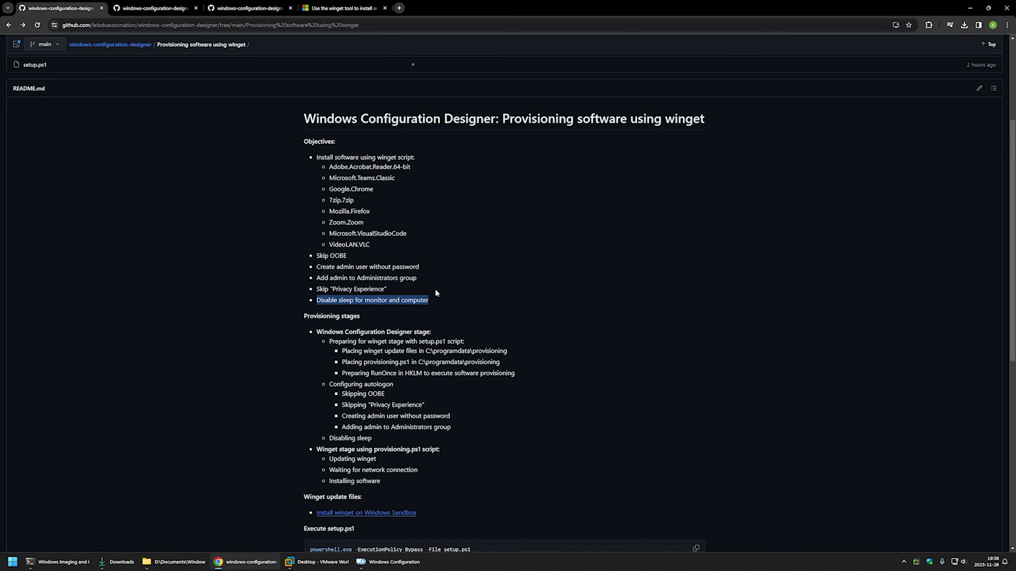
Copy the powercfg command that sets monitor and standby timeouts to 0
scroll(435, 289, down, 8)
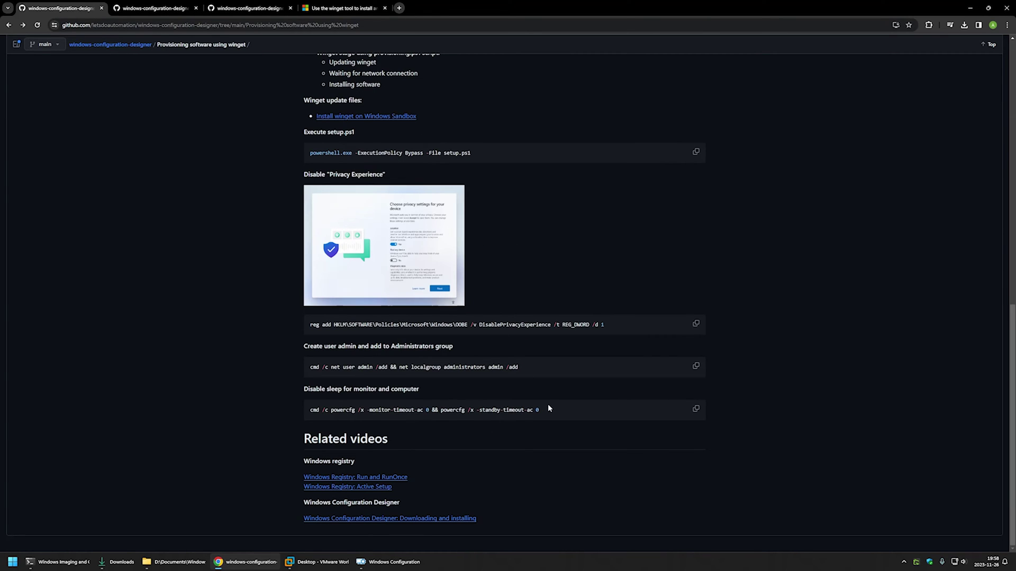
drag(549, 408, 309, 410)
right_click(359, 412)
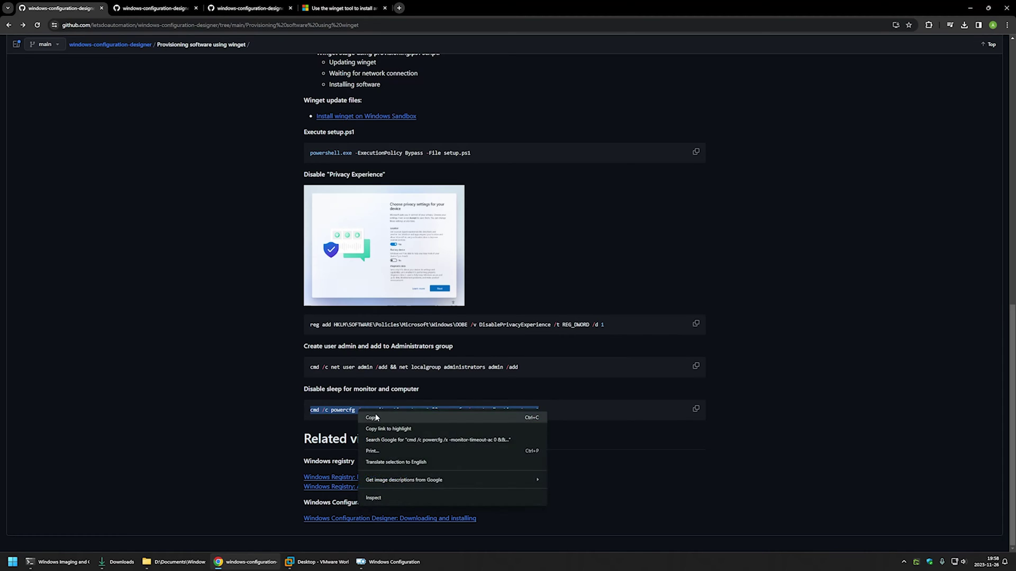
click(373, 418)
Add a disable_sleep command under PrimaryContext > Command with the pasted powercfg command line
click(389, 562)
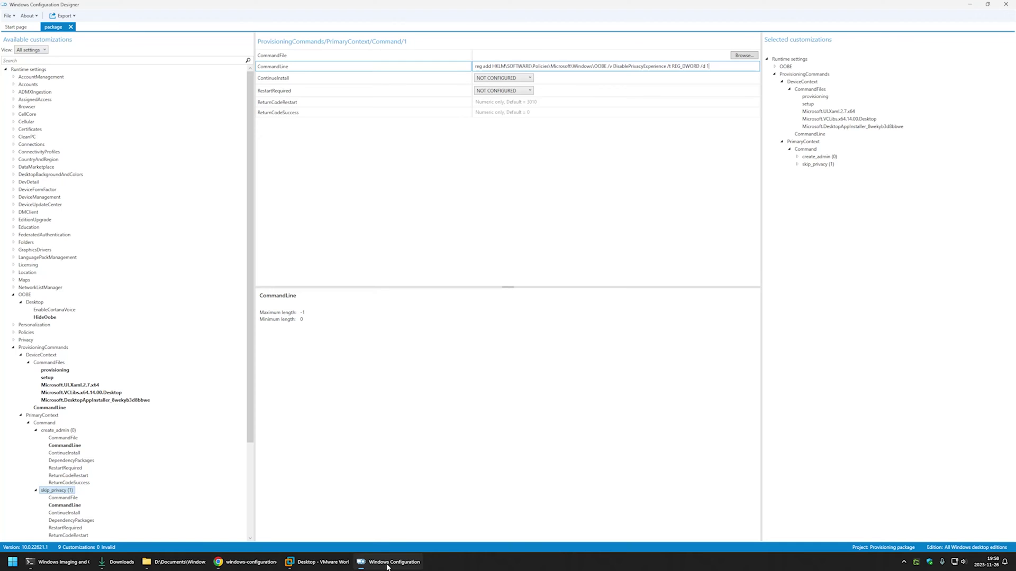
click(51, 425)
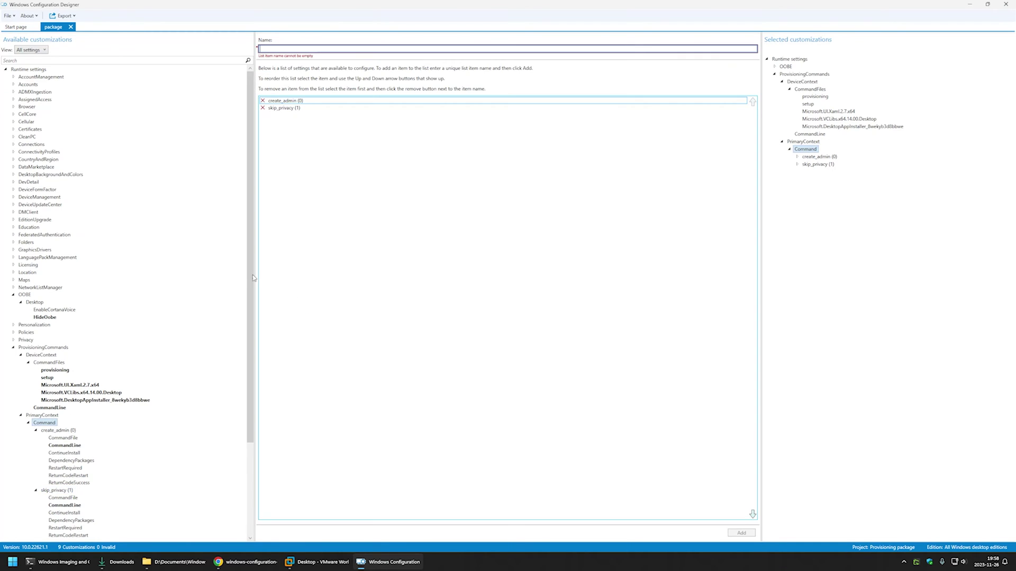
click(271, 49)
text(disp)
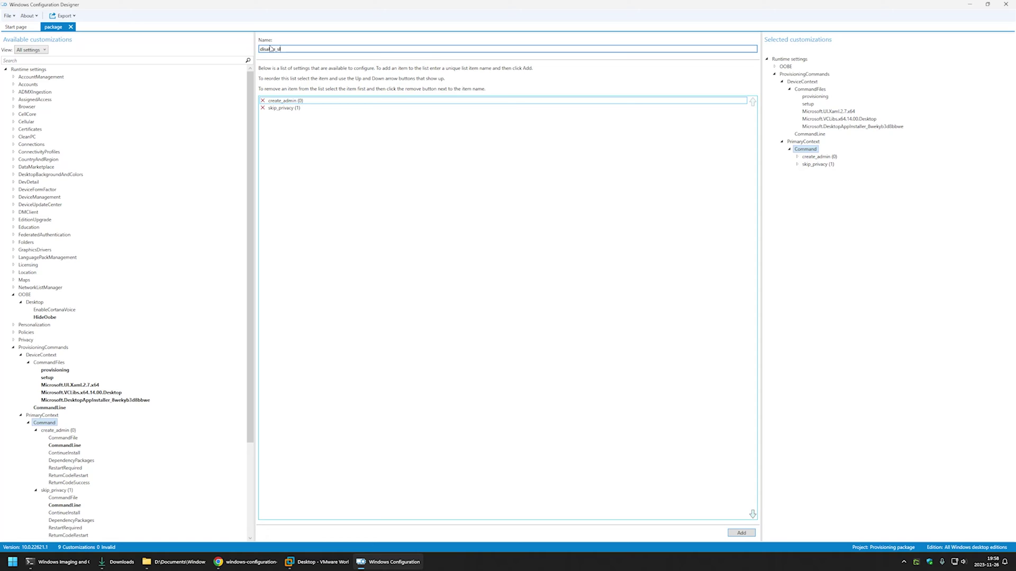
click(741, 533)
scroll(92, 365, down, 5)
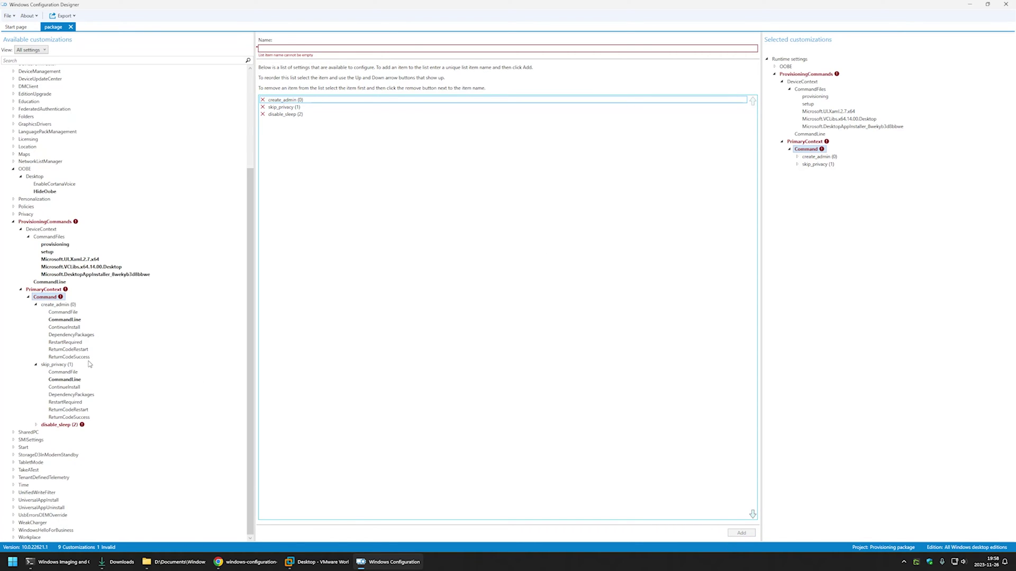
click(62, 426)
click(502, 67)
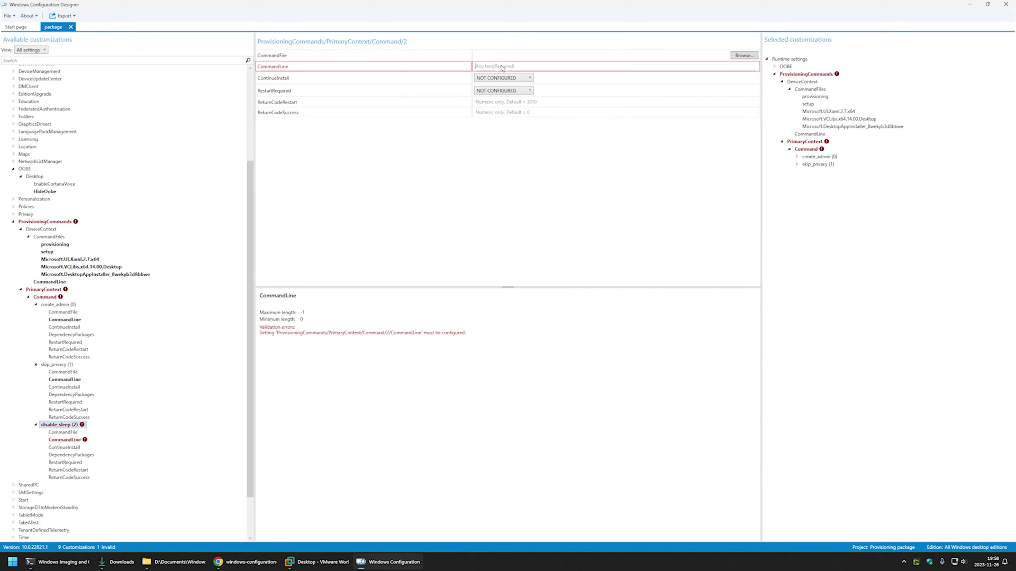
key(ctrl+v)
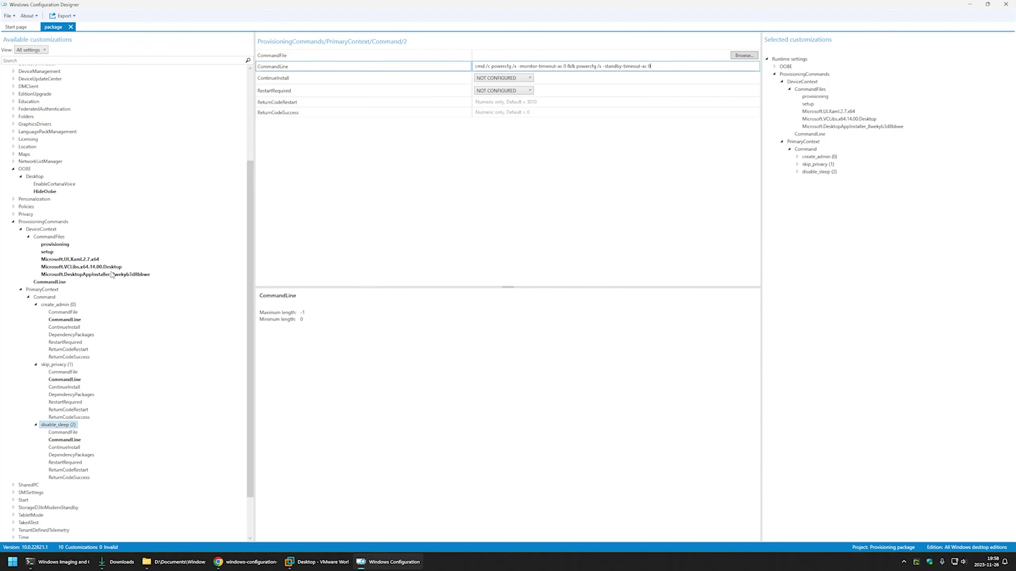
Review the skip_privacy and create_admin command lines, then return to the command list
click(68, 381)
click(68, 320)
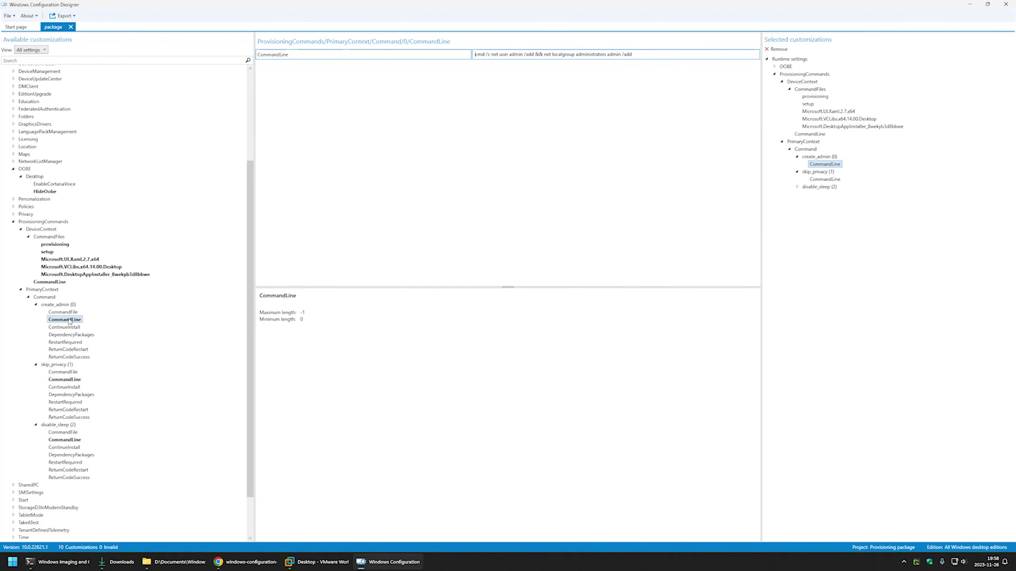
click(42, 298)
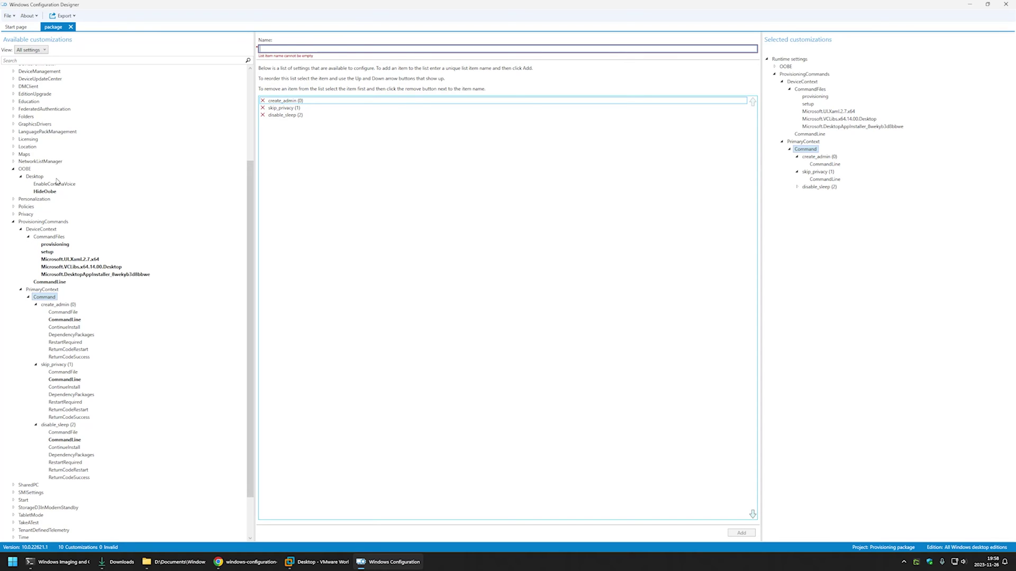
Build an unencrypted, unsigned package.ppkg, overwriting the old file, and open the output folder
click(64, 16)
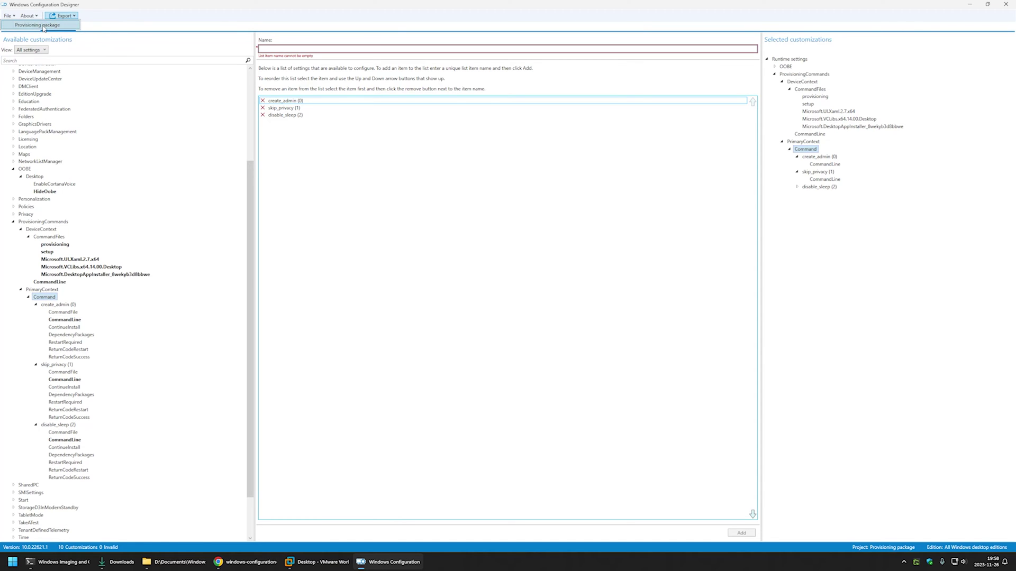
click(44, 28)
click(618, 345)
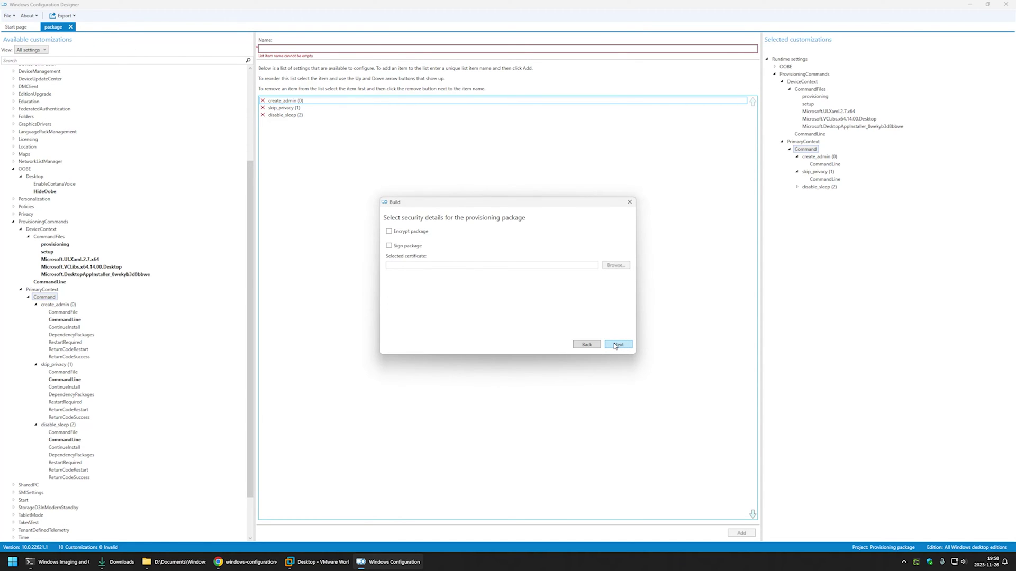
click(617, 345)
click(617, 345)
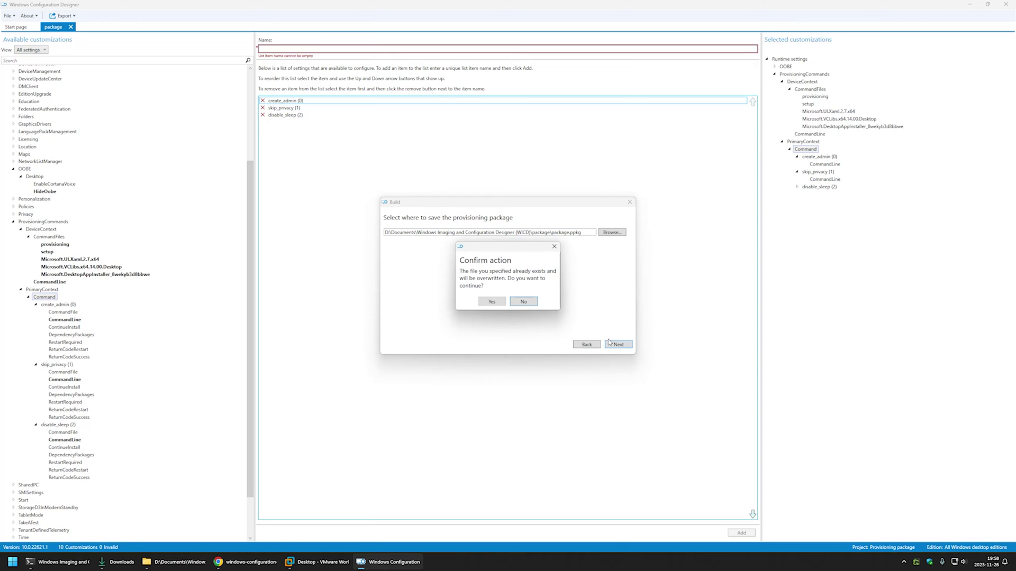
click(483, 302)
click(555, 345)
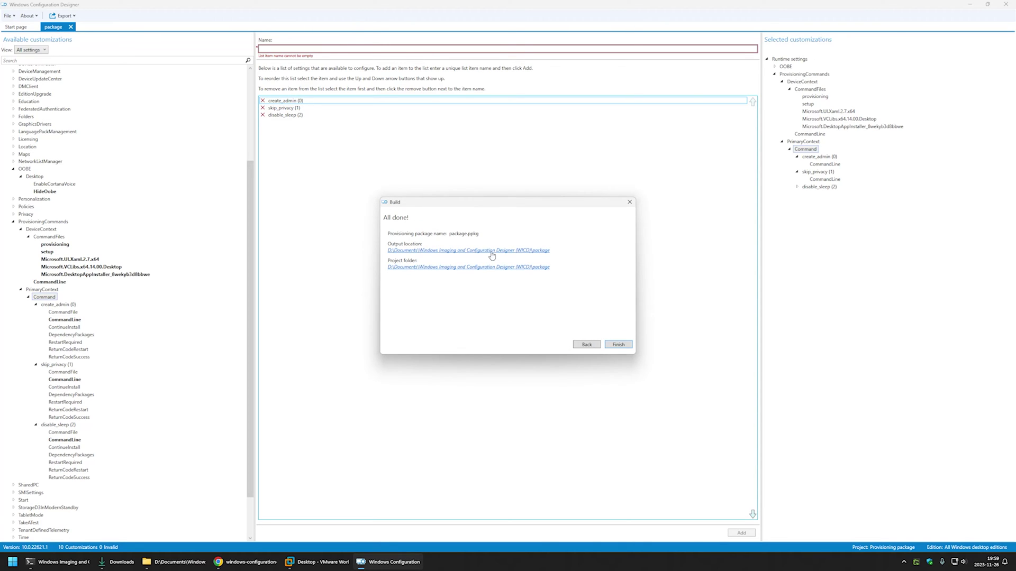
click(492, 257)
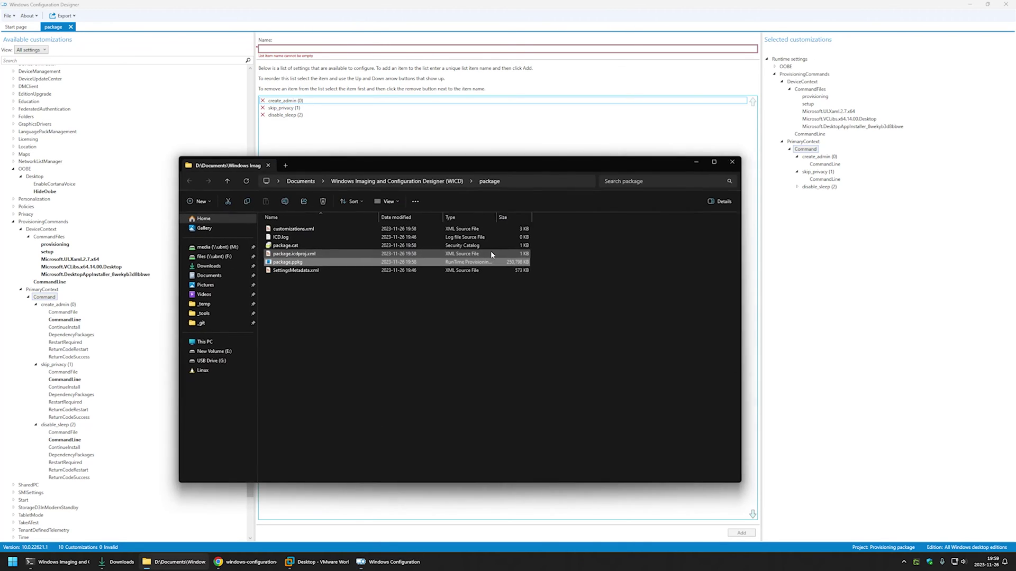
Copy package.ppkg and paste it onto the empty New Volume (E:) drive
right_click(277, 263)
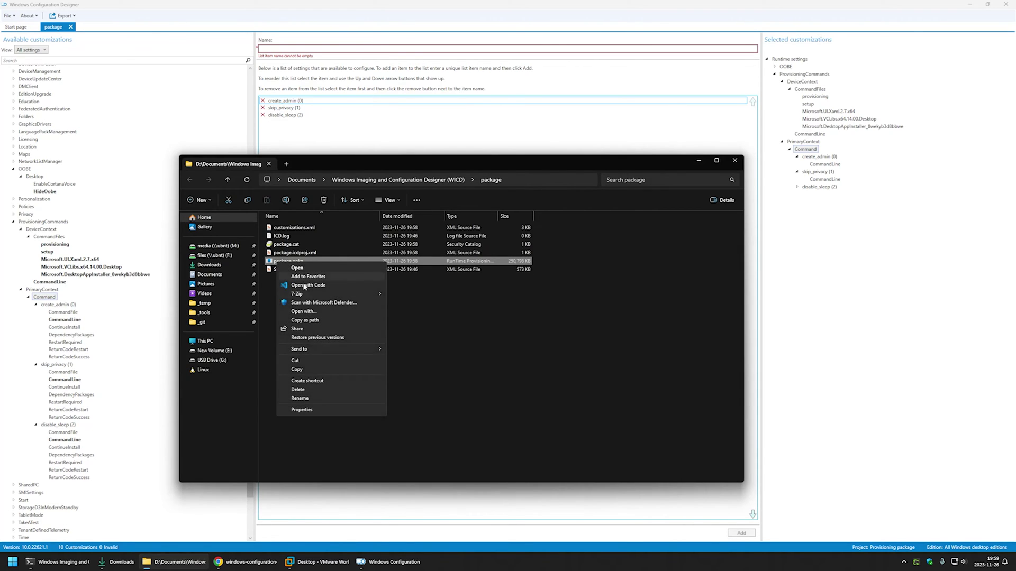
click(294, 368)
click(226, 351)
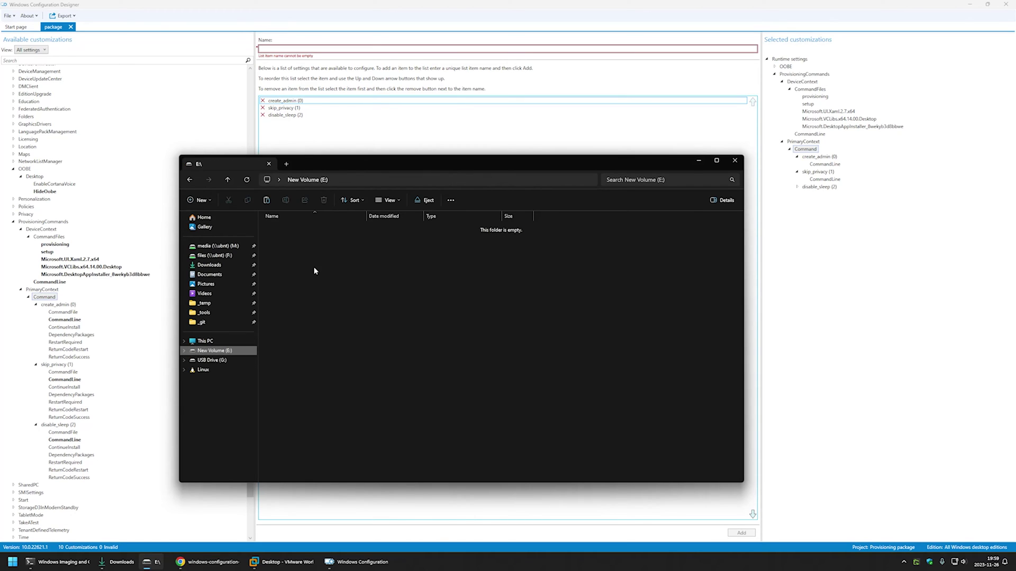
right_click(288, 245)
click(312, 303)
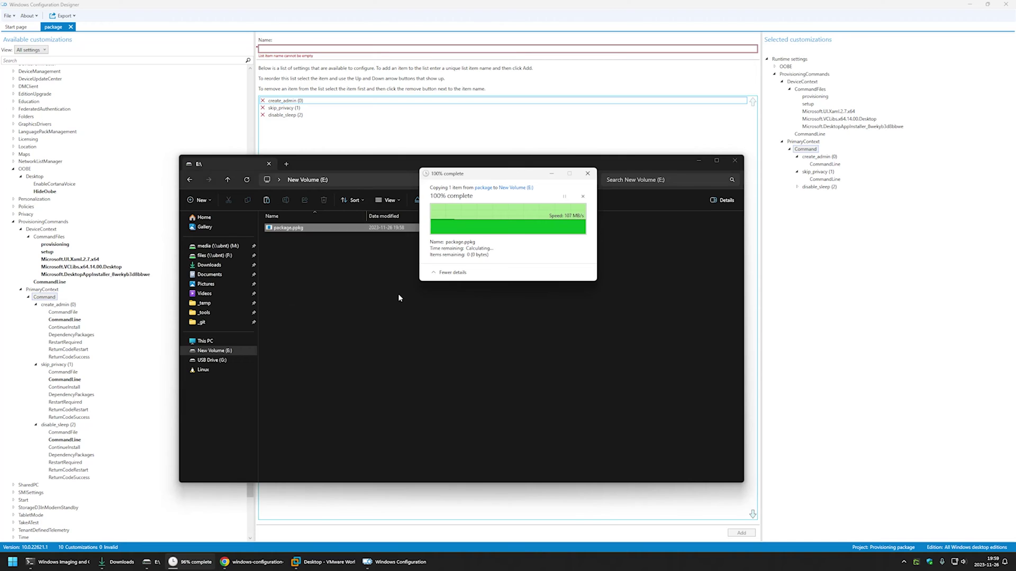
Select the OOBE virtual machine in the VMware Workstation Library
click(273, 562)
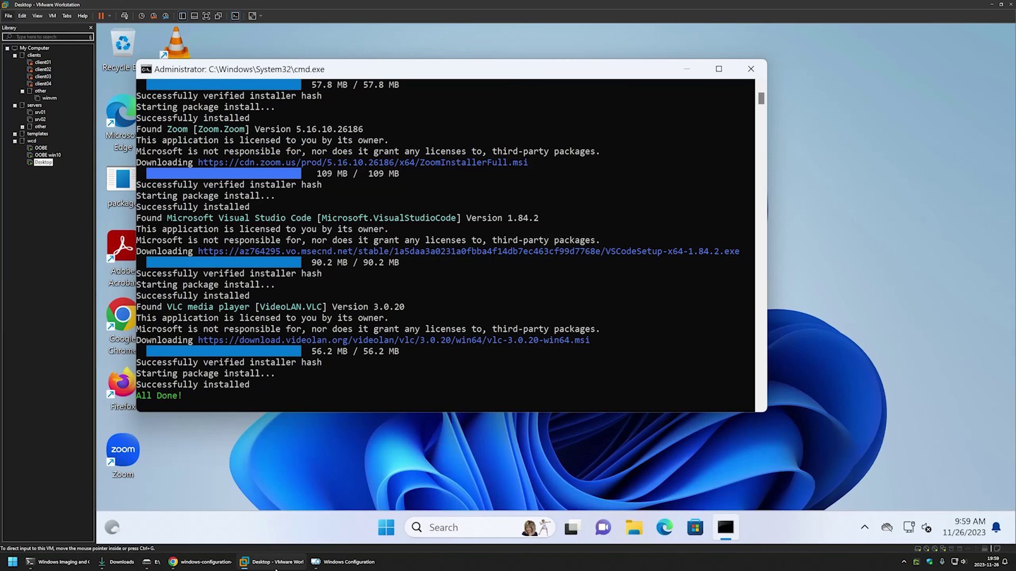
click(42, 148)
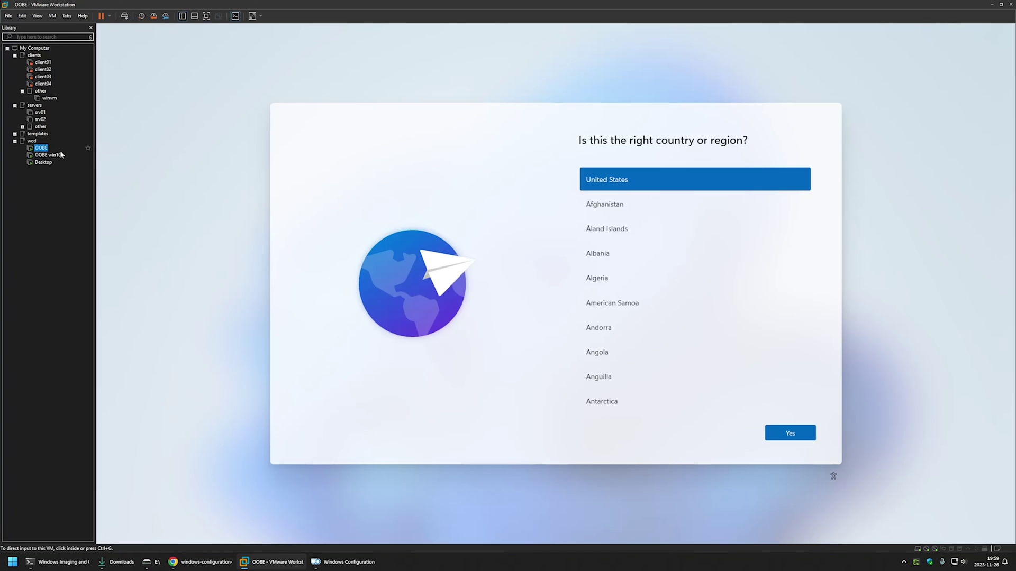
click(44, 155)
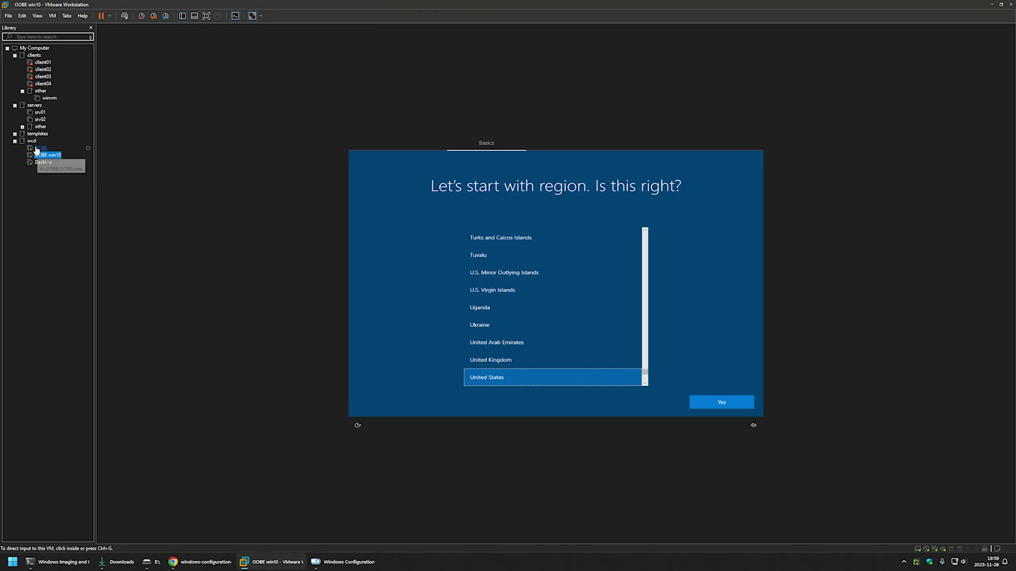
click(38, 148)
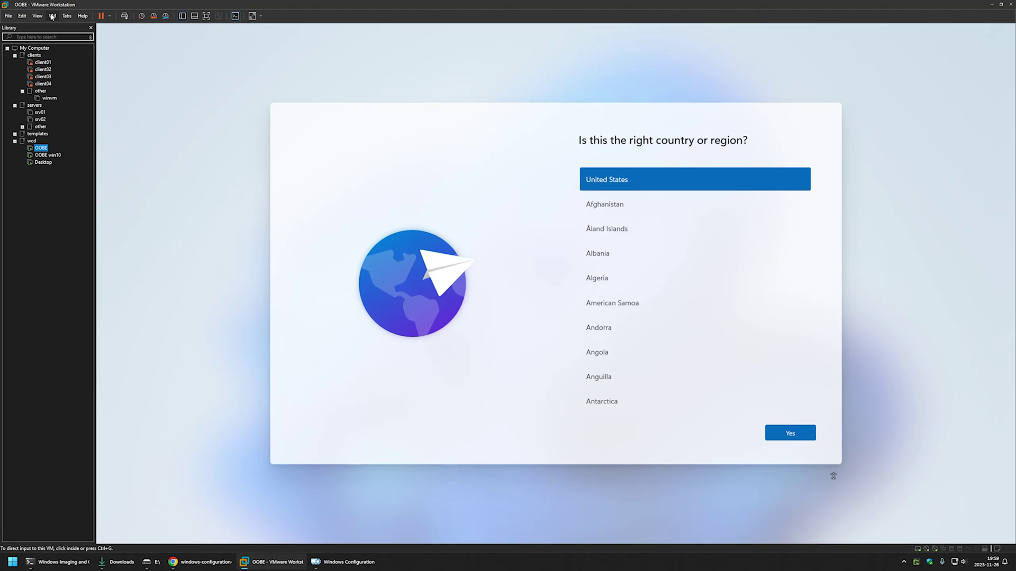
Connect the Silicon Motion Type-C USB drive to the OOBE machine via VM > Removable Devices
click(51, 16)
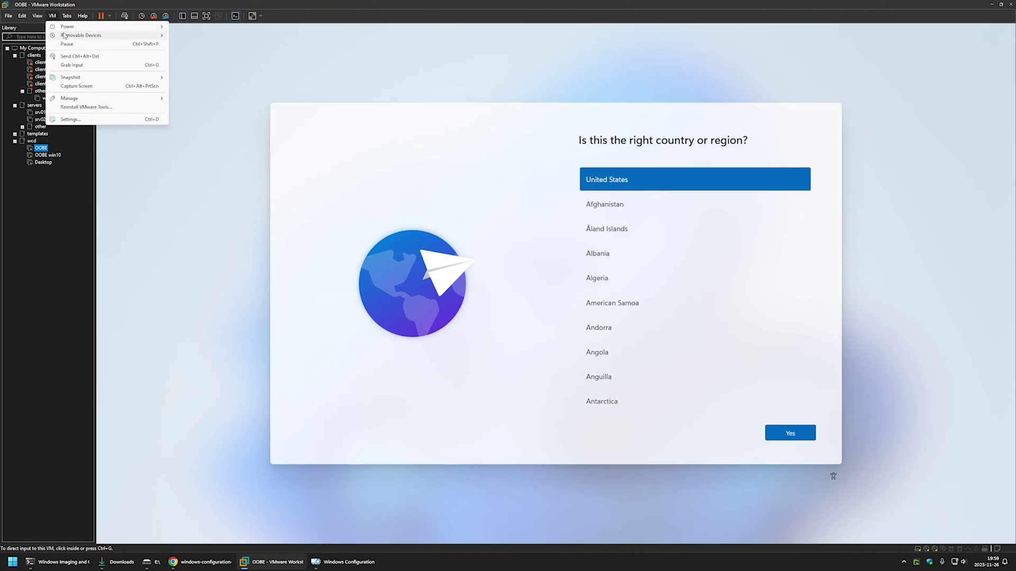
mouse_move(64, 35)
mouse_move(210, 57)
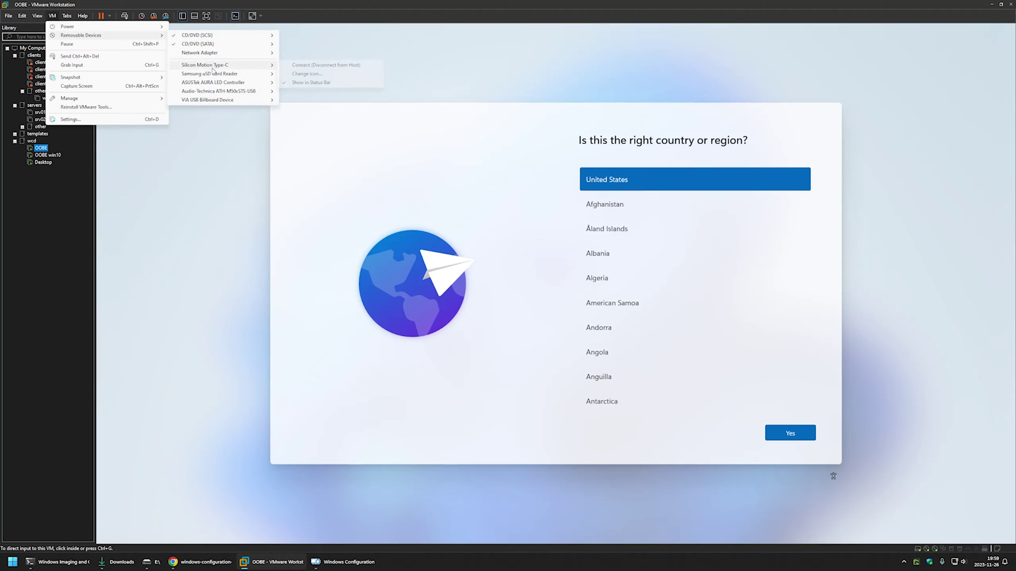
click(293, 65)
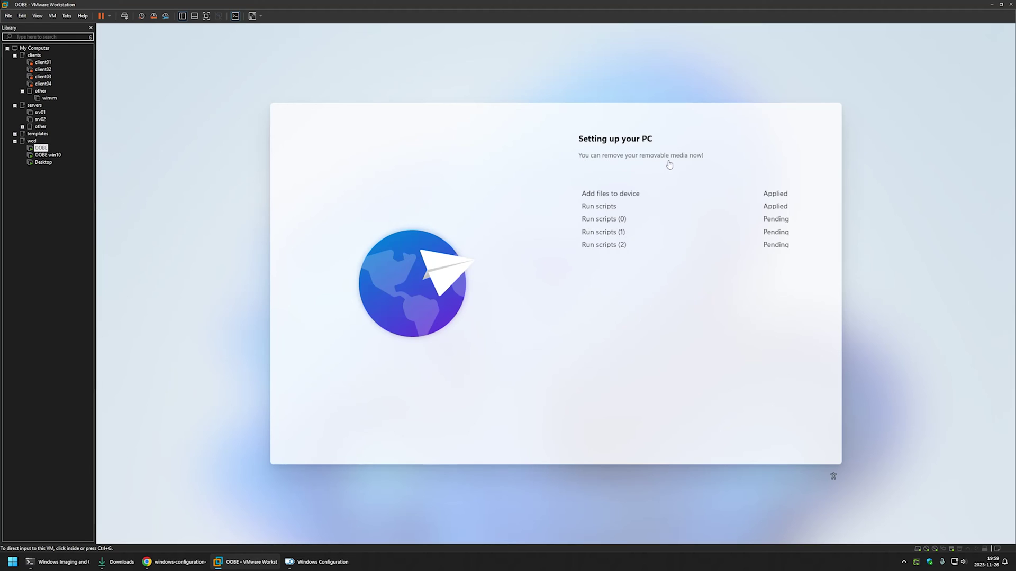
Disconnect the Silicon Motion Type-C USB drive from the OOBE machine
click(52, 15)
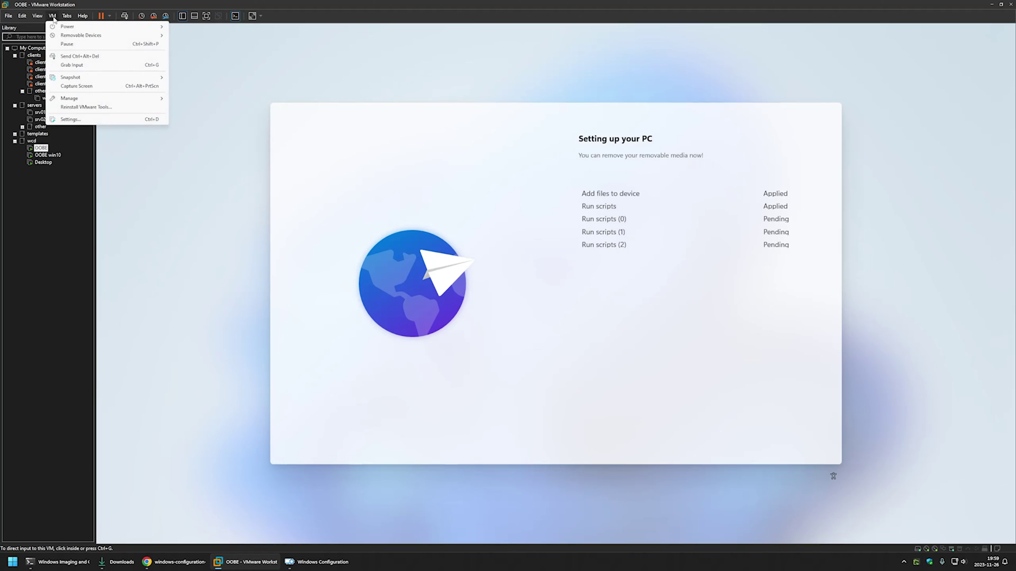
mouse_move(82, 36)
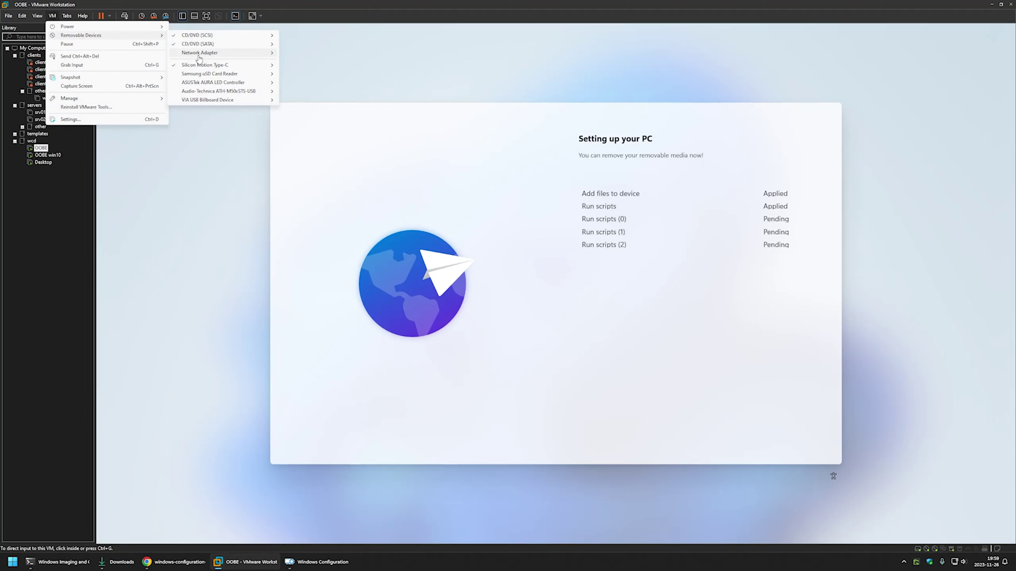
mouse_move(199, 65)
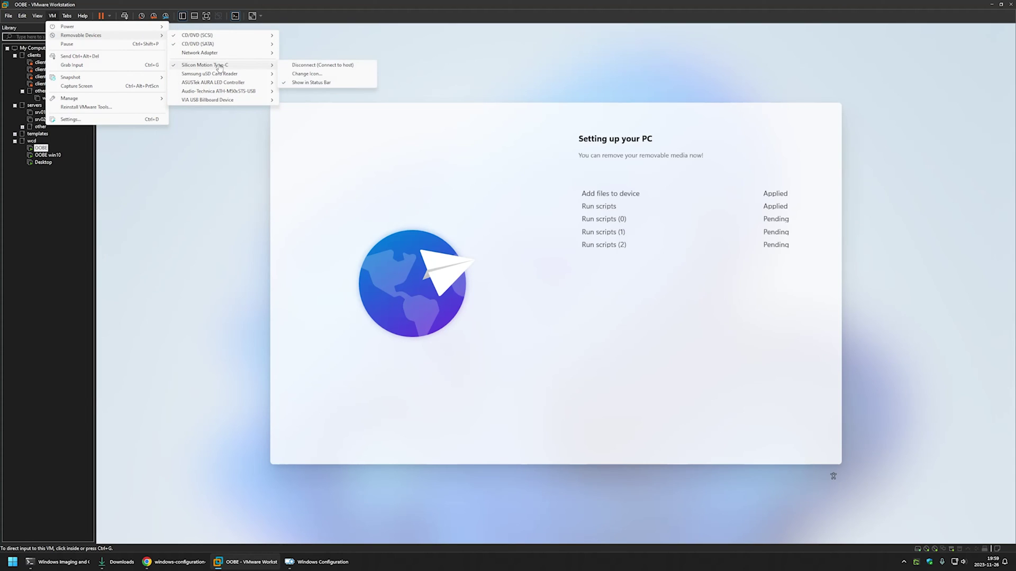
click(291, 65)
Select OOBE win10 and connect the Silicon Motion Type-C USB drive to it
click(48, 156)
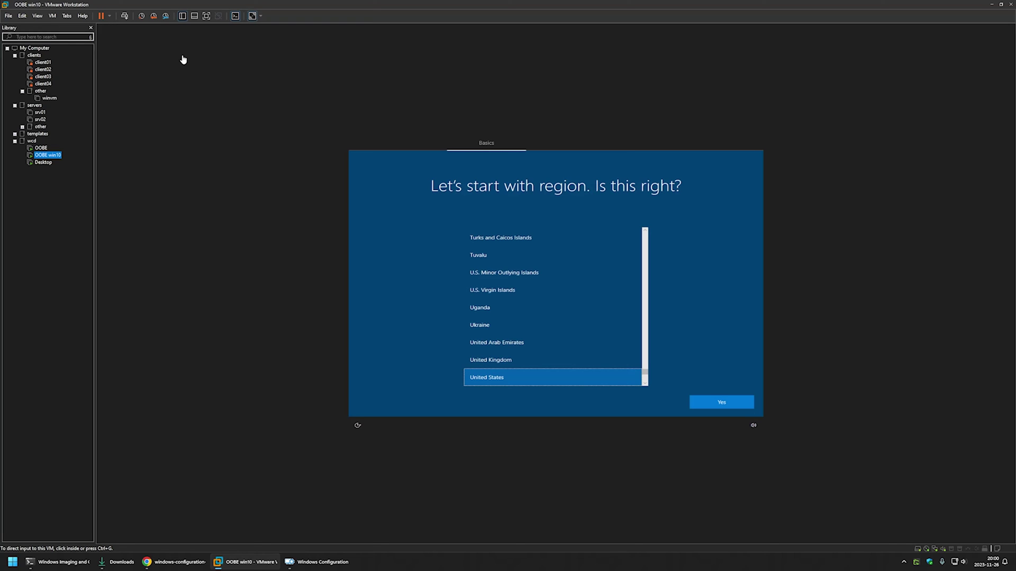
click(52, 16)
mouse_move(85, 35)
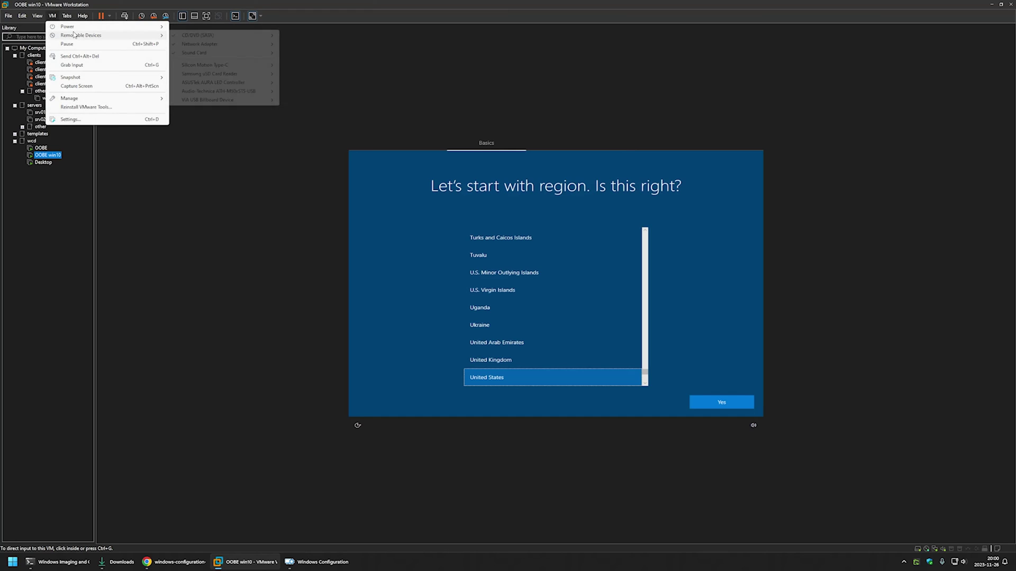
mouse_move(208, 66)
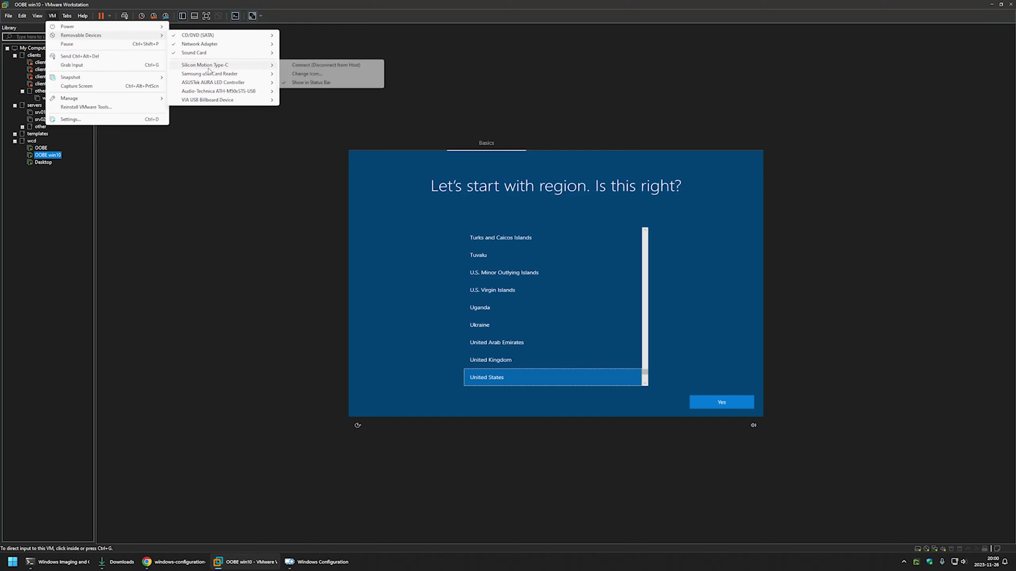
click(296, 65)
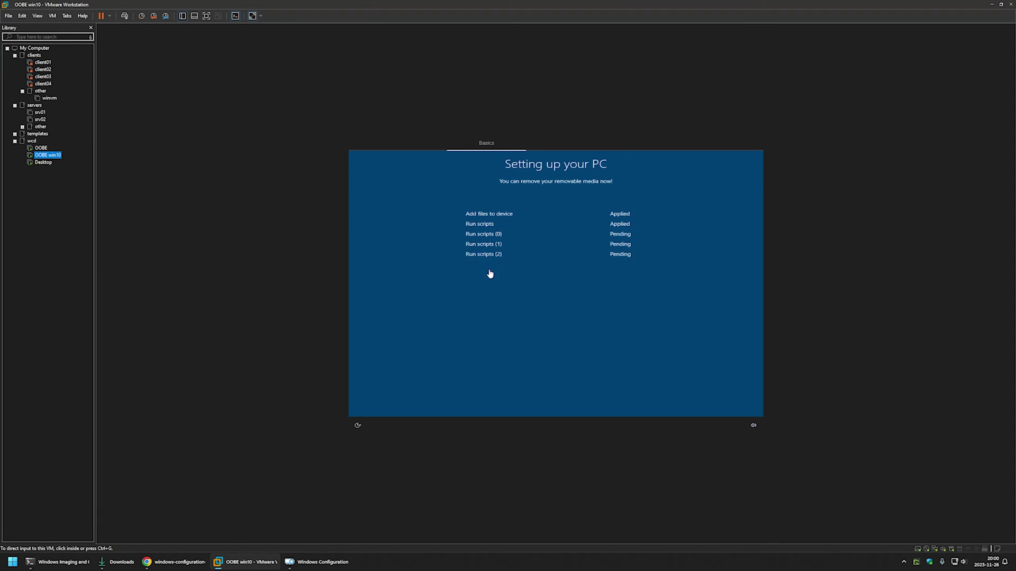
Select the OOBE machine and connect its Network Adapter via VM > Removable Devices
click(43, 150)
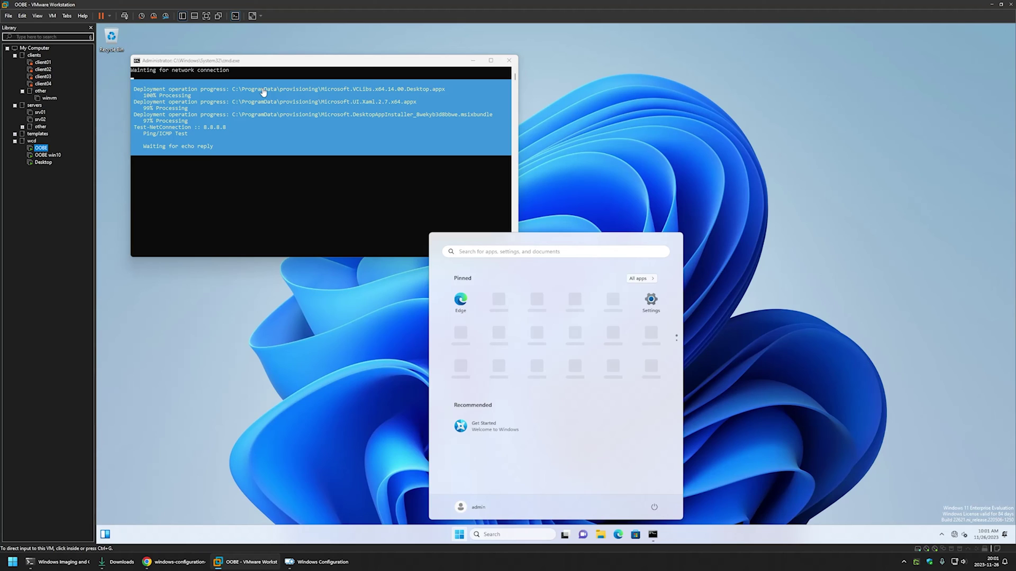
click(53, 15)
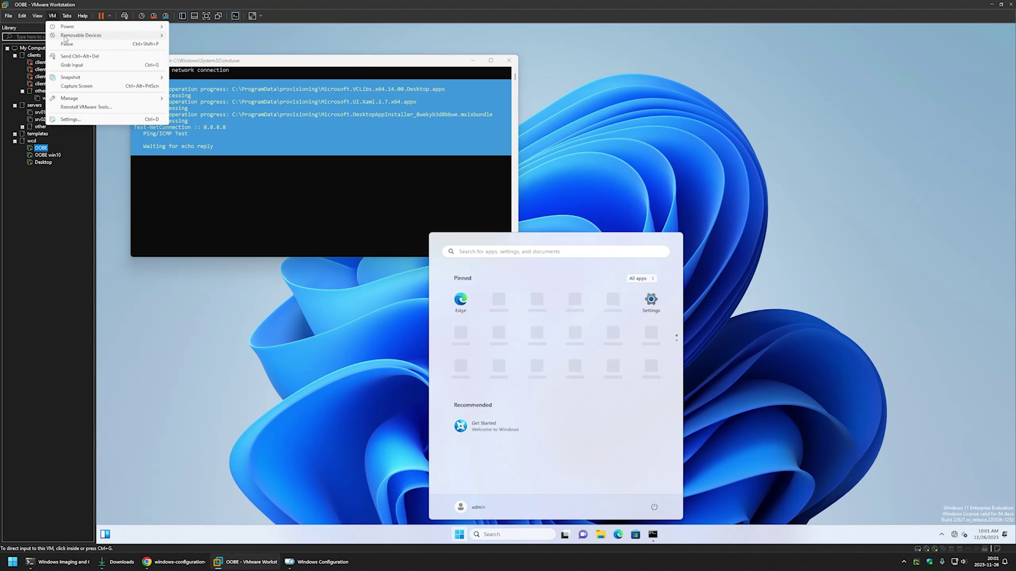
mouse_move(66, 35)
mouse_move(267, 54)
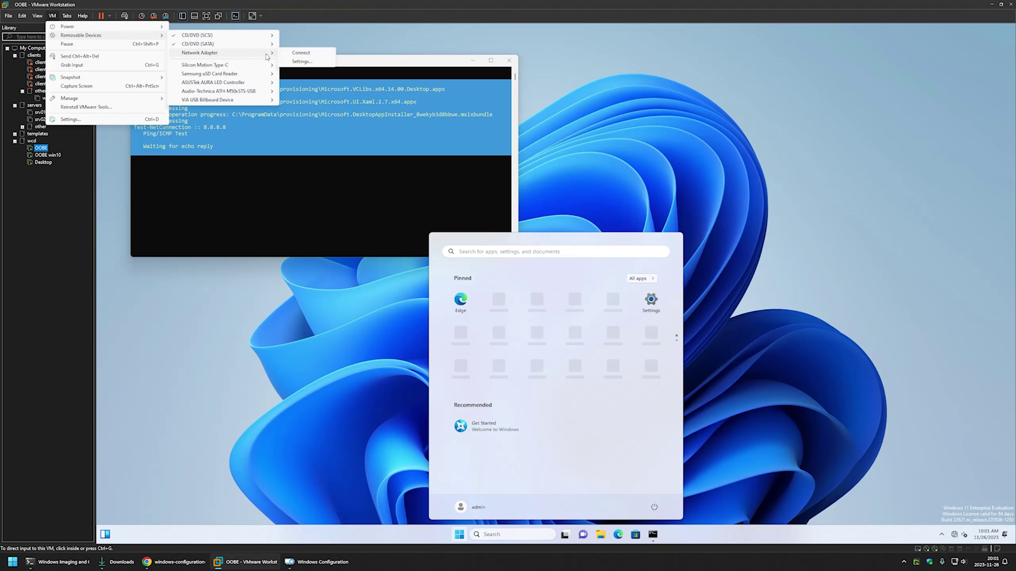
click(300, 53)
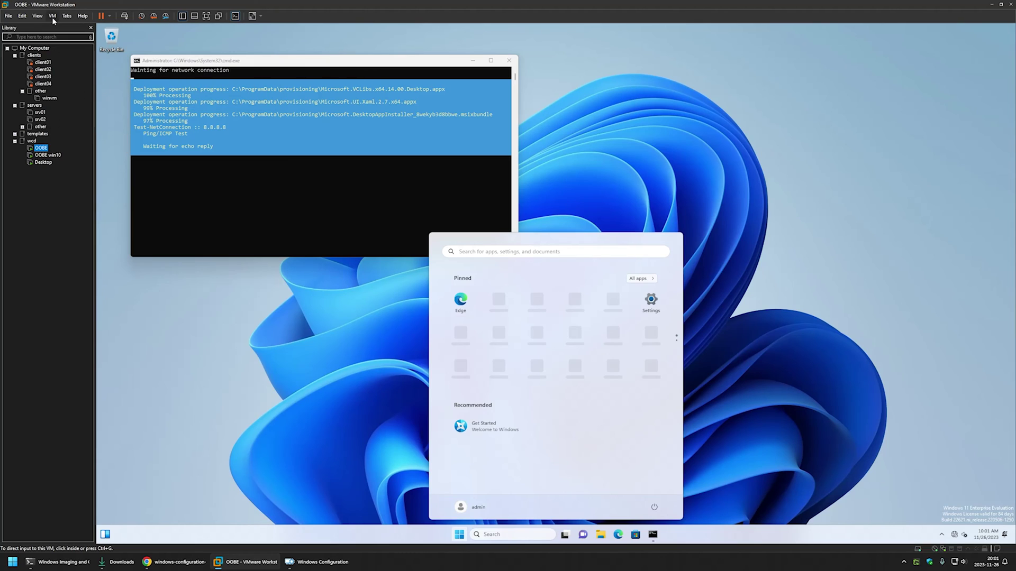
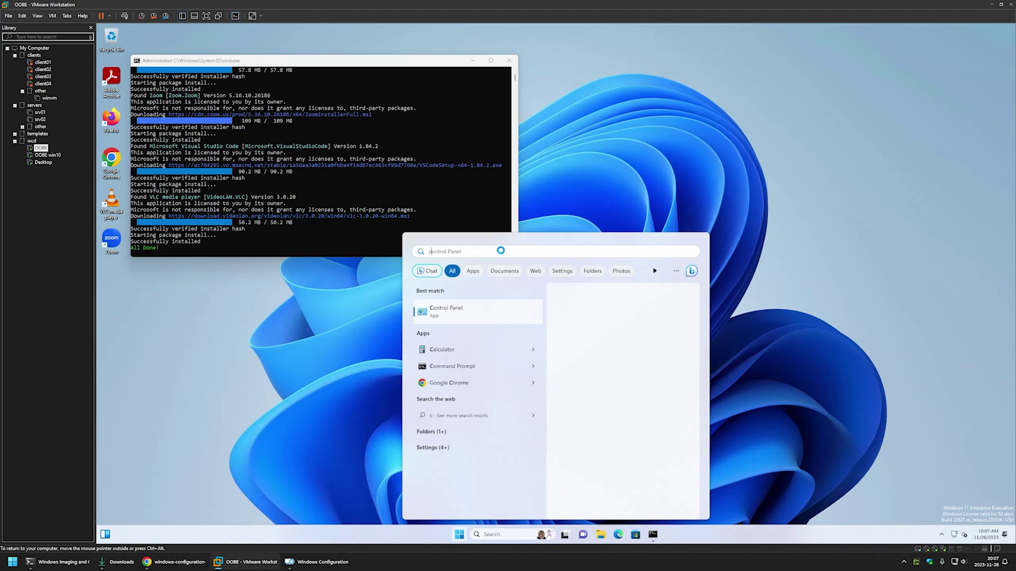
Open Control Panel's installed-programs list and sort it by Installed On date
key(Return)
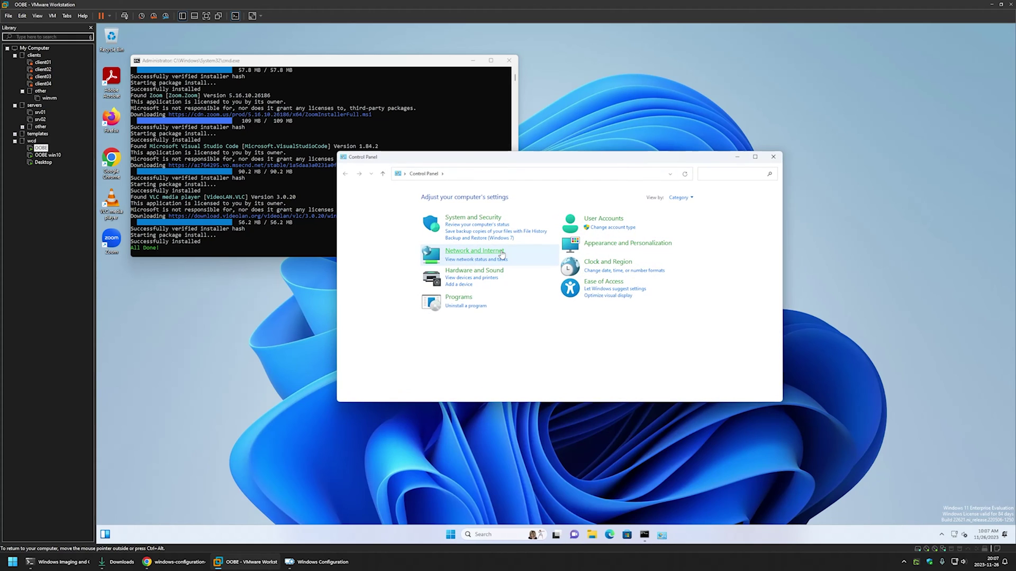
click(471, 308)
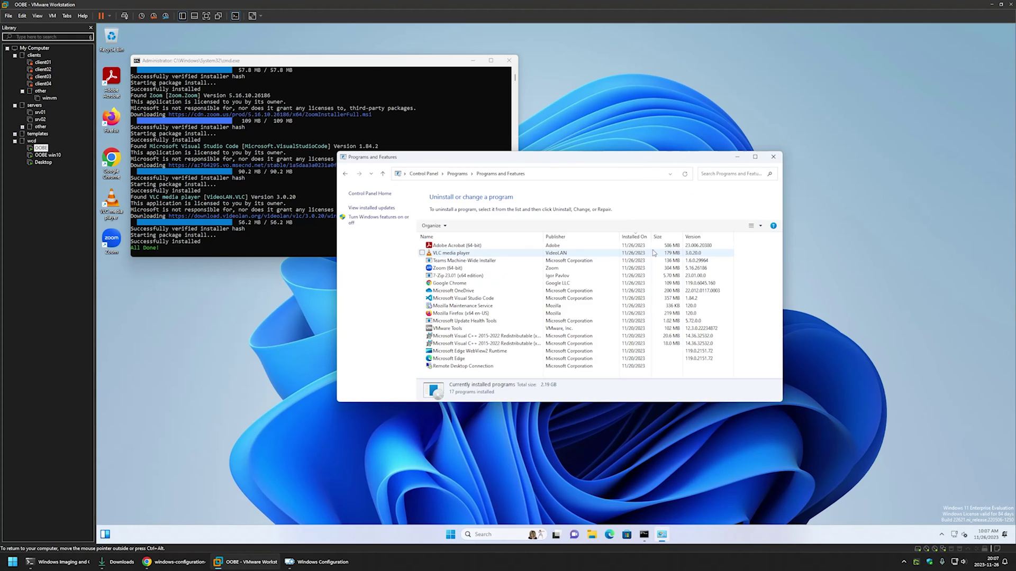
click(633, 237)
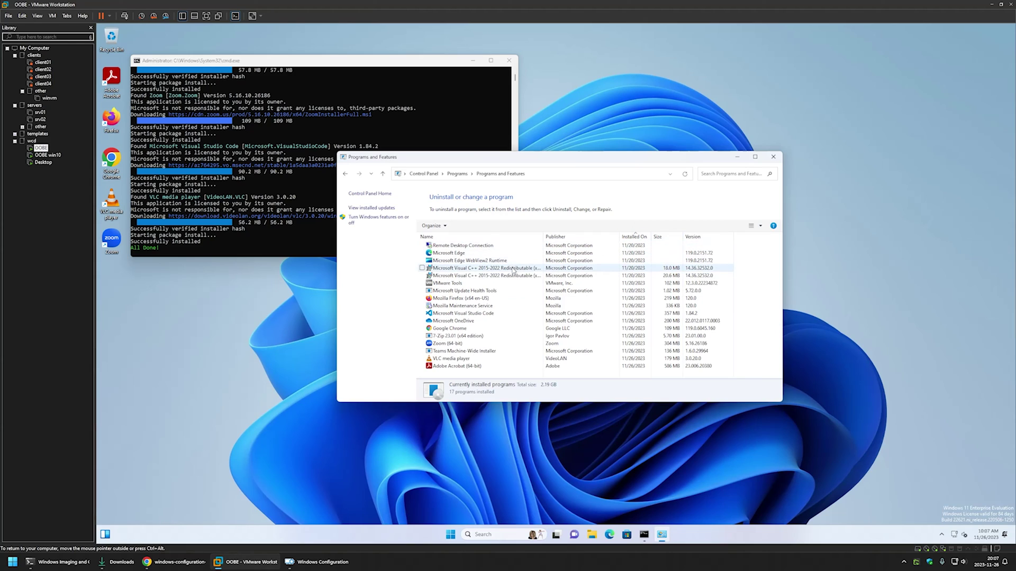
Inspect the new entries: Acrobat, VLC, Teams, Zoom, 7-Zip, Chrome, VS Code and Firefox
click(469, 368)
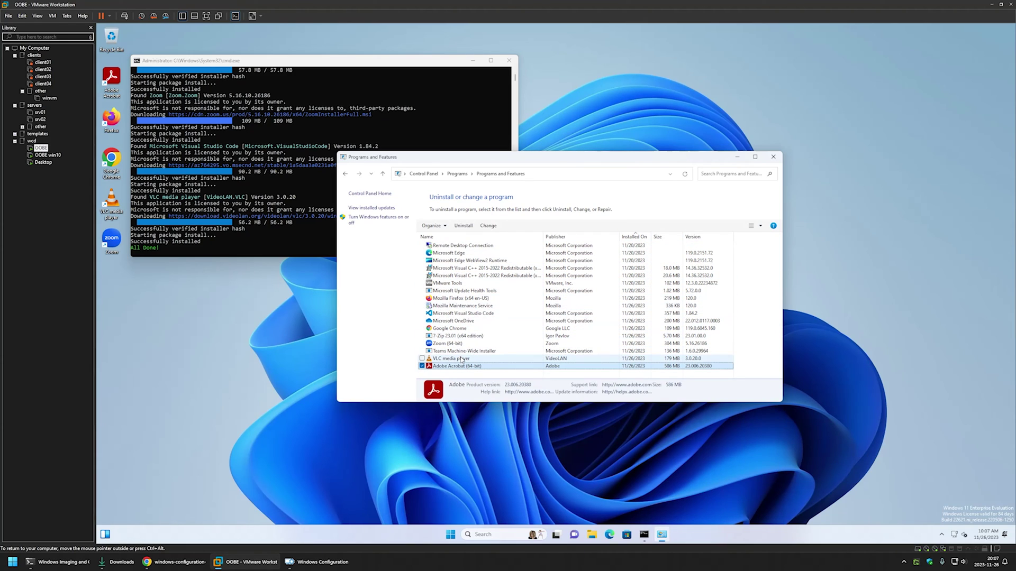
click(461, 359)
click(488, 352)
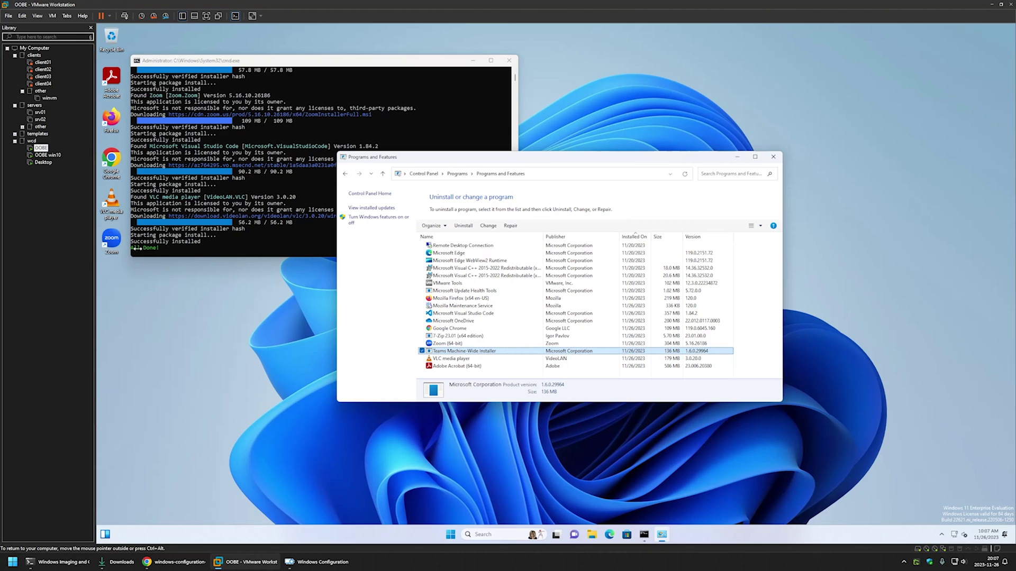
click(464, 343)
click(464, 336)
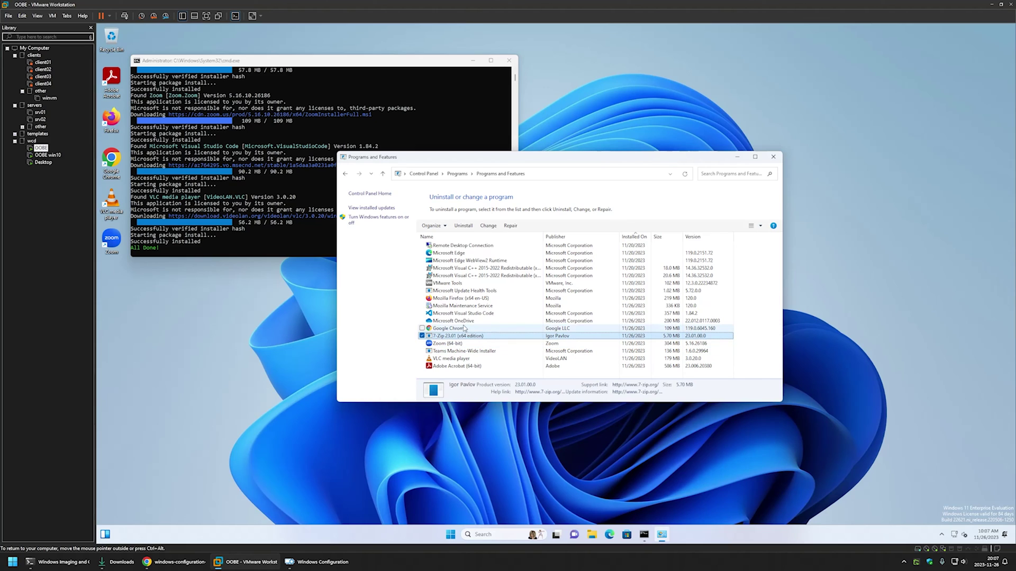
click(464, 328)
click(465, 313)
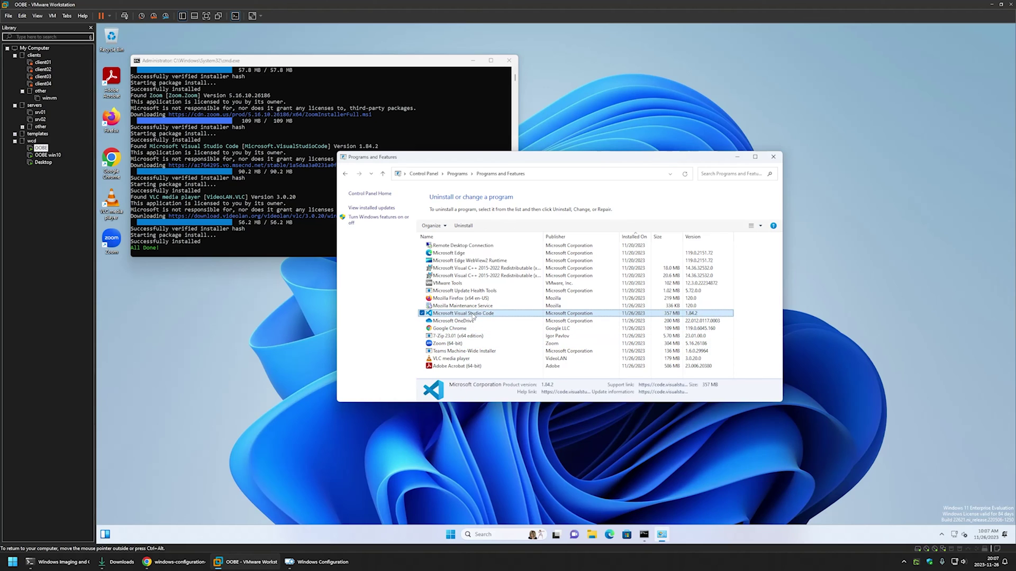
click(466, 298)
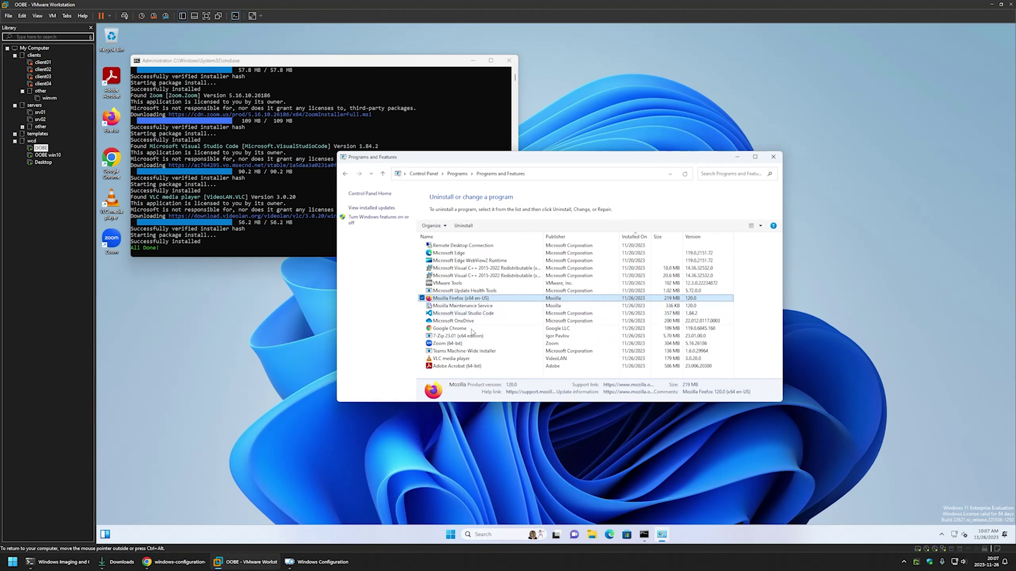
Clear the selection to show the total of 17 installed programs
click(453, 375)
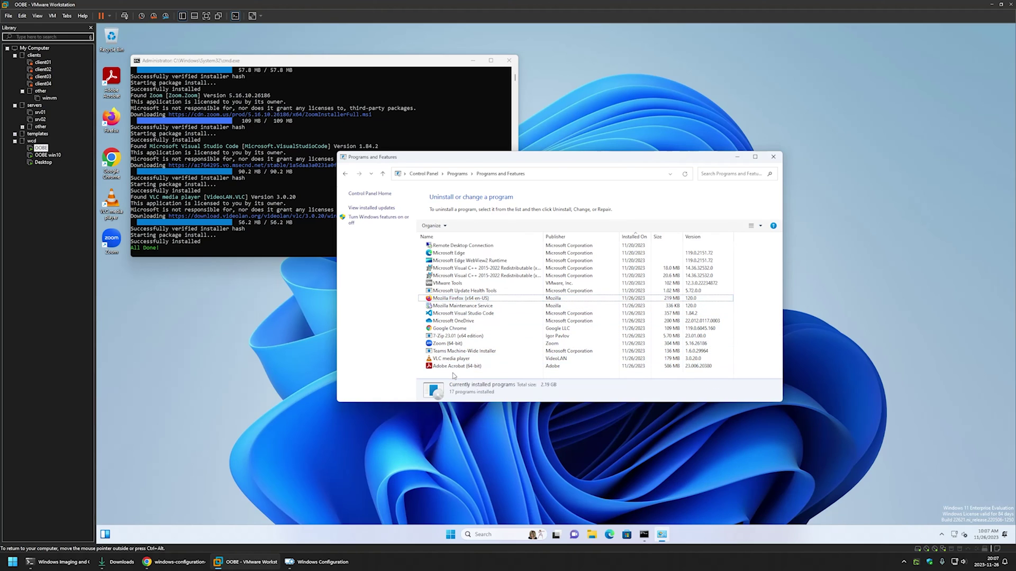
click(244, 68)
click(577, 191)
click(741, 176)
Search Control Panel for 'power' and open the Balanced plan, showing display and sleep at Never
text(cont)
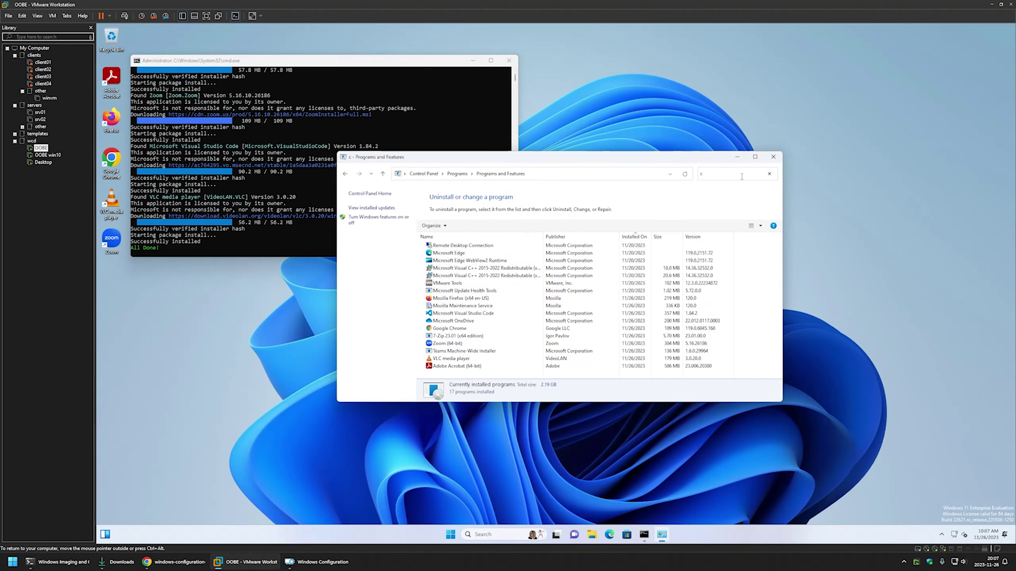
key(BackSpace)
key(BackSpace)
key(BackSpace)
key(BackSpace)
text(power)
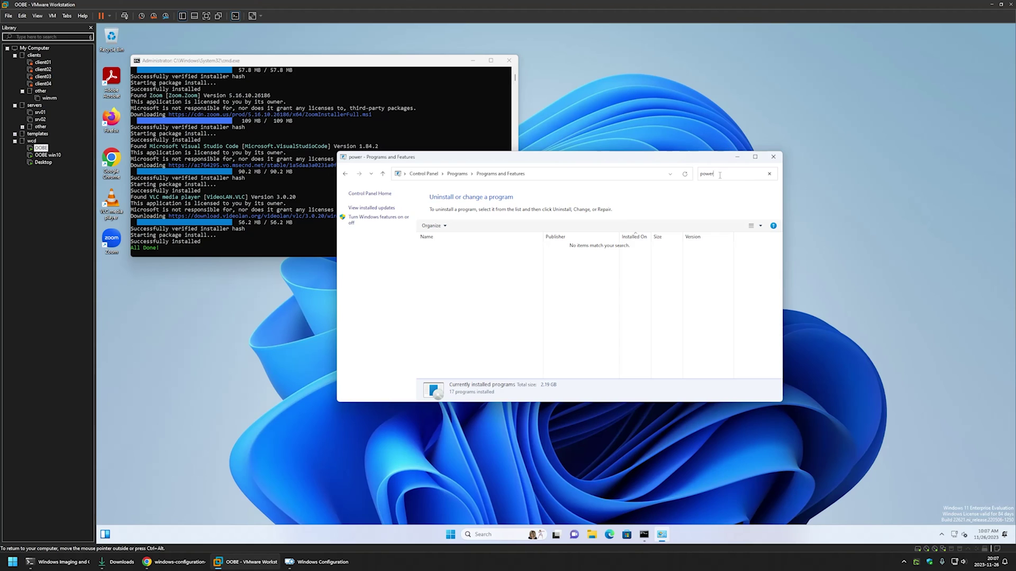
click(458, 174)
click(424, 173)
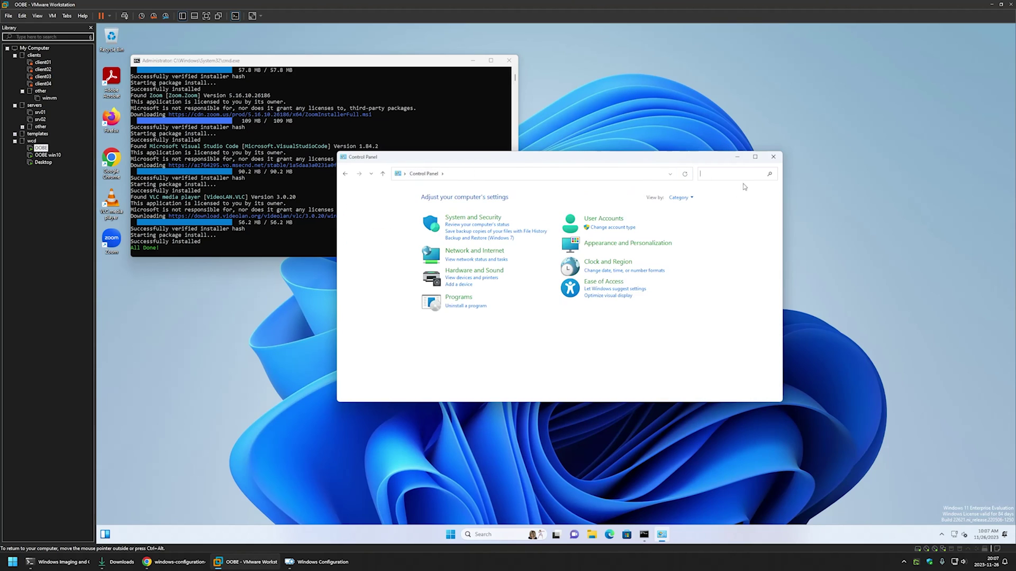
click(737, 174)
text(power)
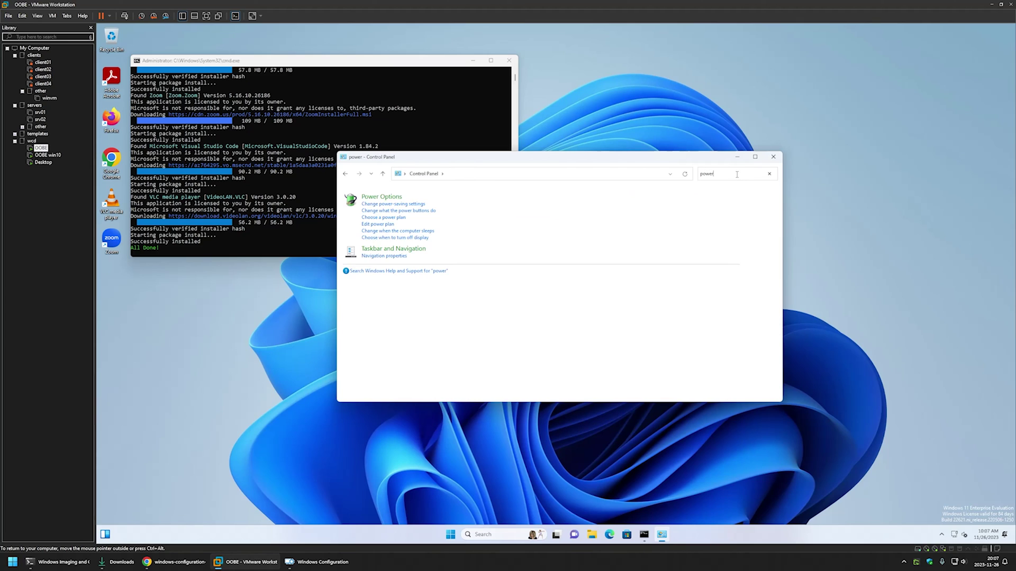
click(396, 198)
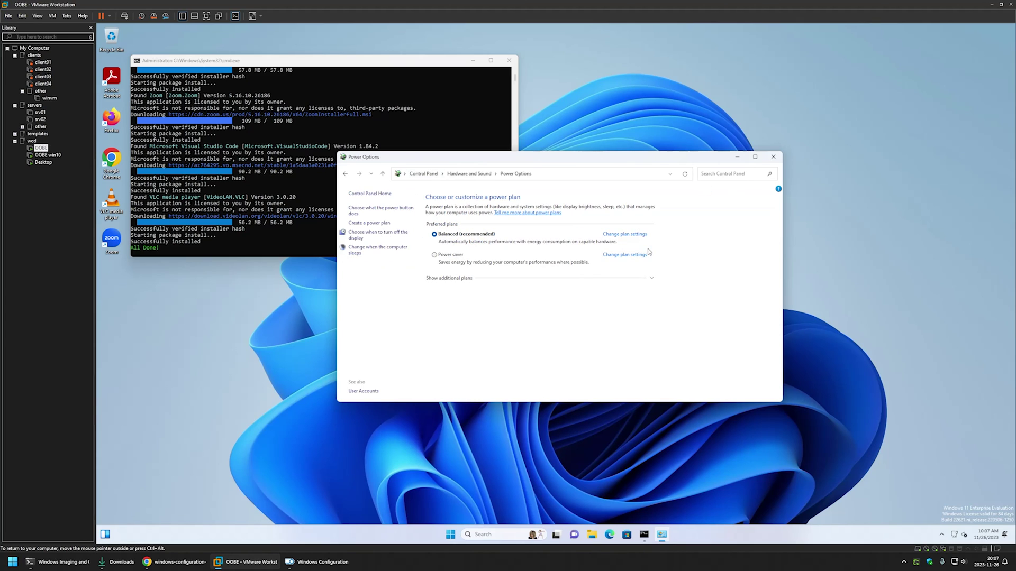
click(626, 235)
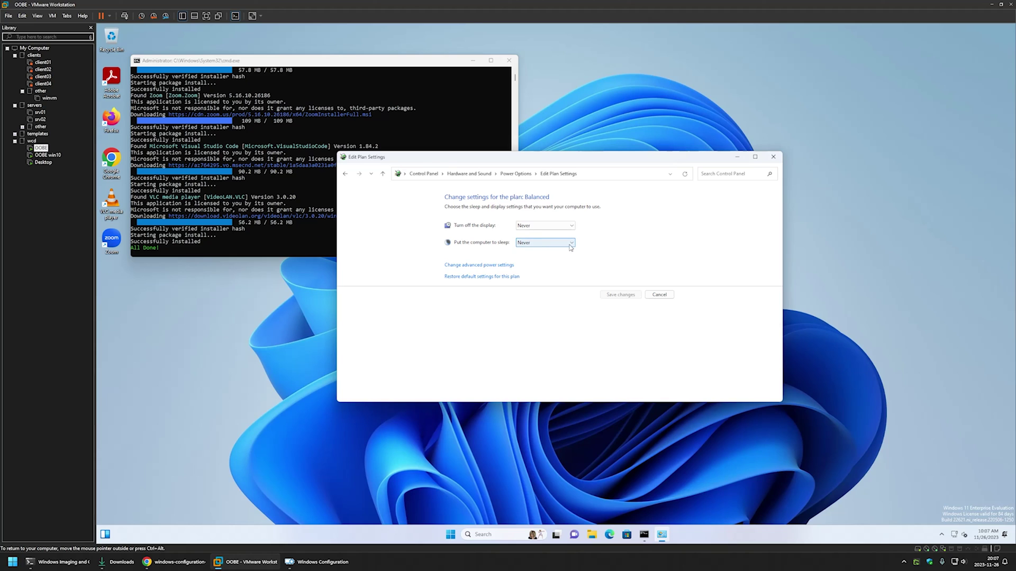
drag(437, 164, 544, 195)
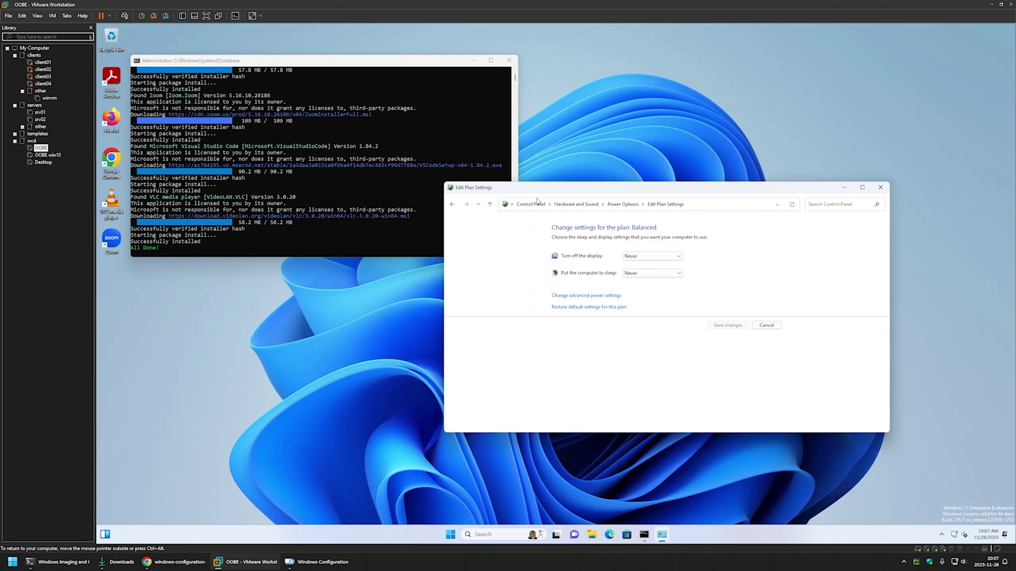
Select 'OOBE win10' in the Library to show its Windows 10 desktop with the finished script
click(45, 156)
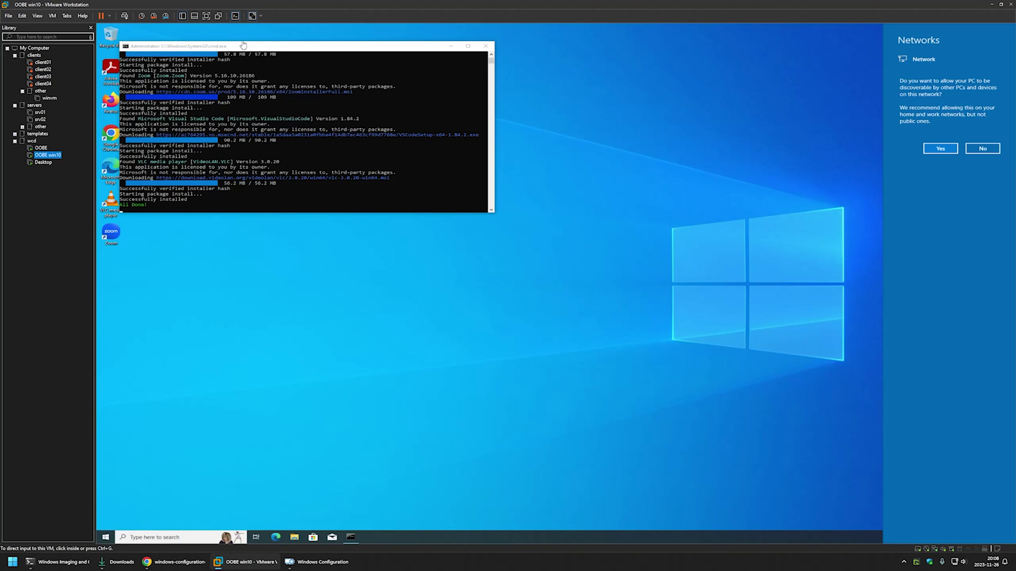